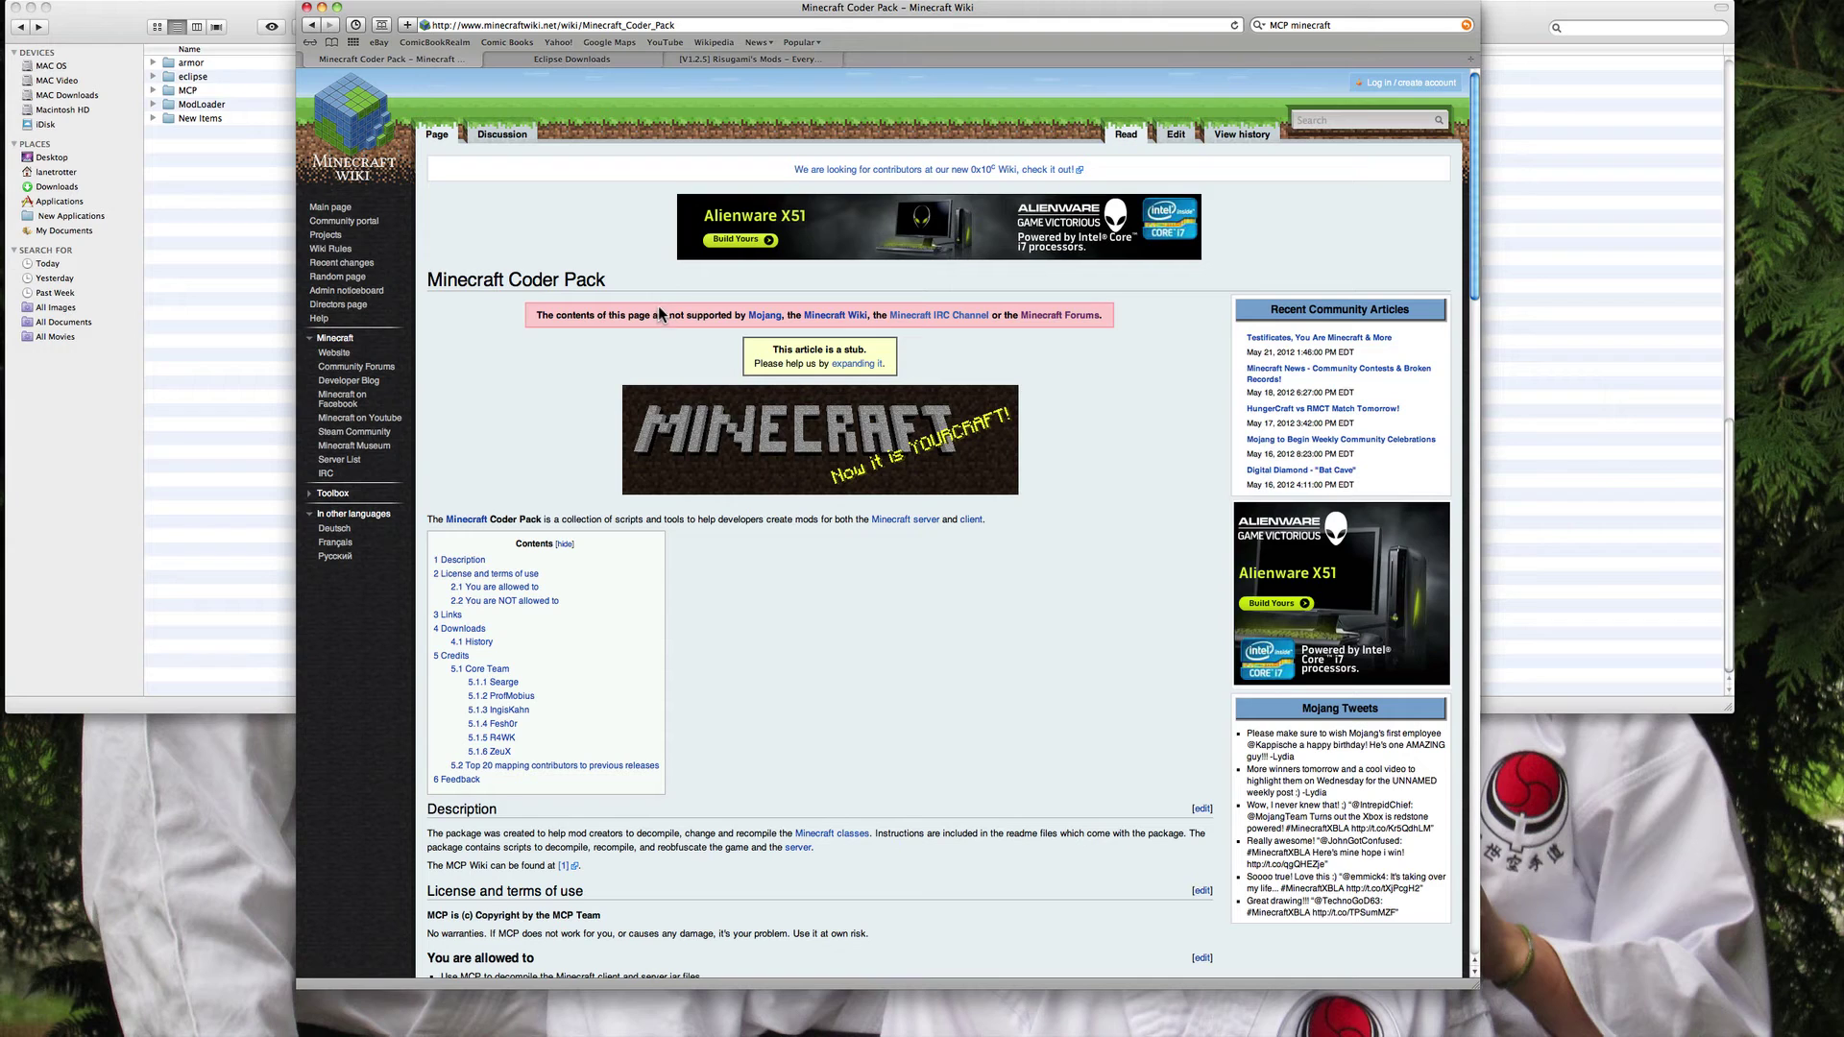
Step: Highlight parts of the Coder Pack article's notice, glance at Eclipse Downloads, and return
left_click_drag(688, 321, 725, 324)
left_click(708, 335)
left_click_drag(537, 317, 1110, 320)
left_click(1092, 394)
left_click(565, 59)
left_click(434, 60)
Step: Scroll the article and select, then deselect, the 'MCP minecraft' search terms
scroll(1099, 374, "down", 2)
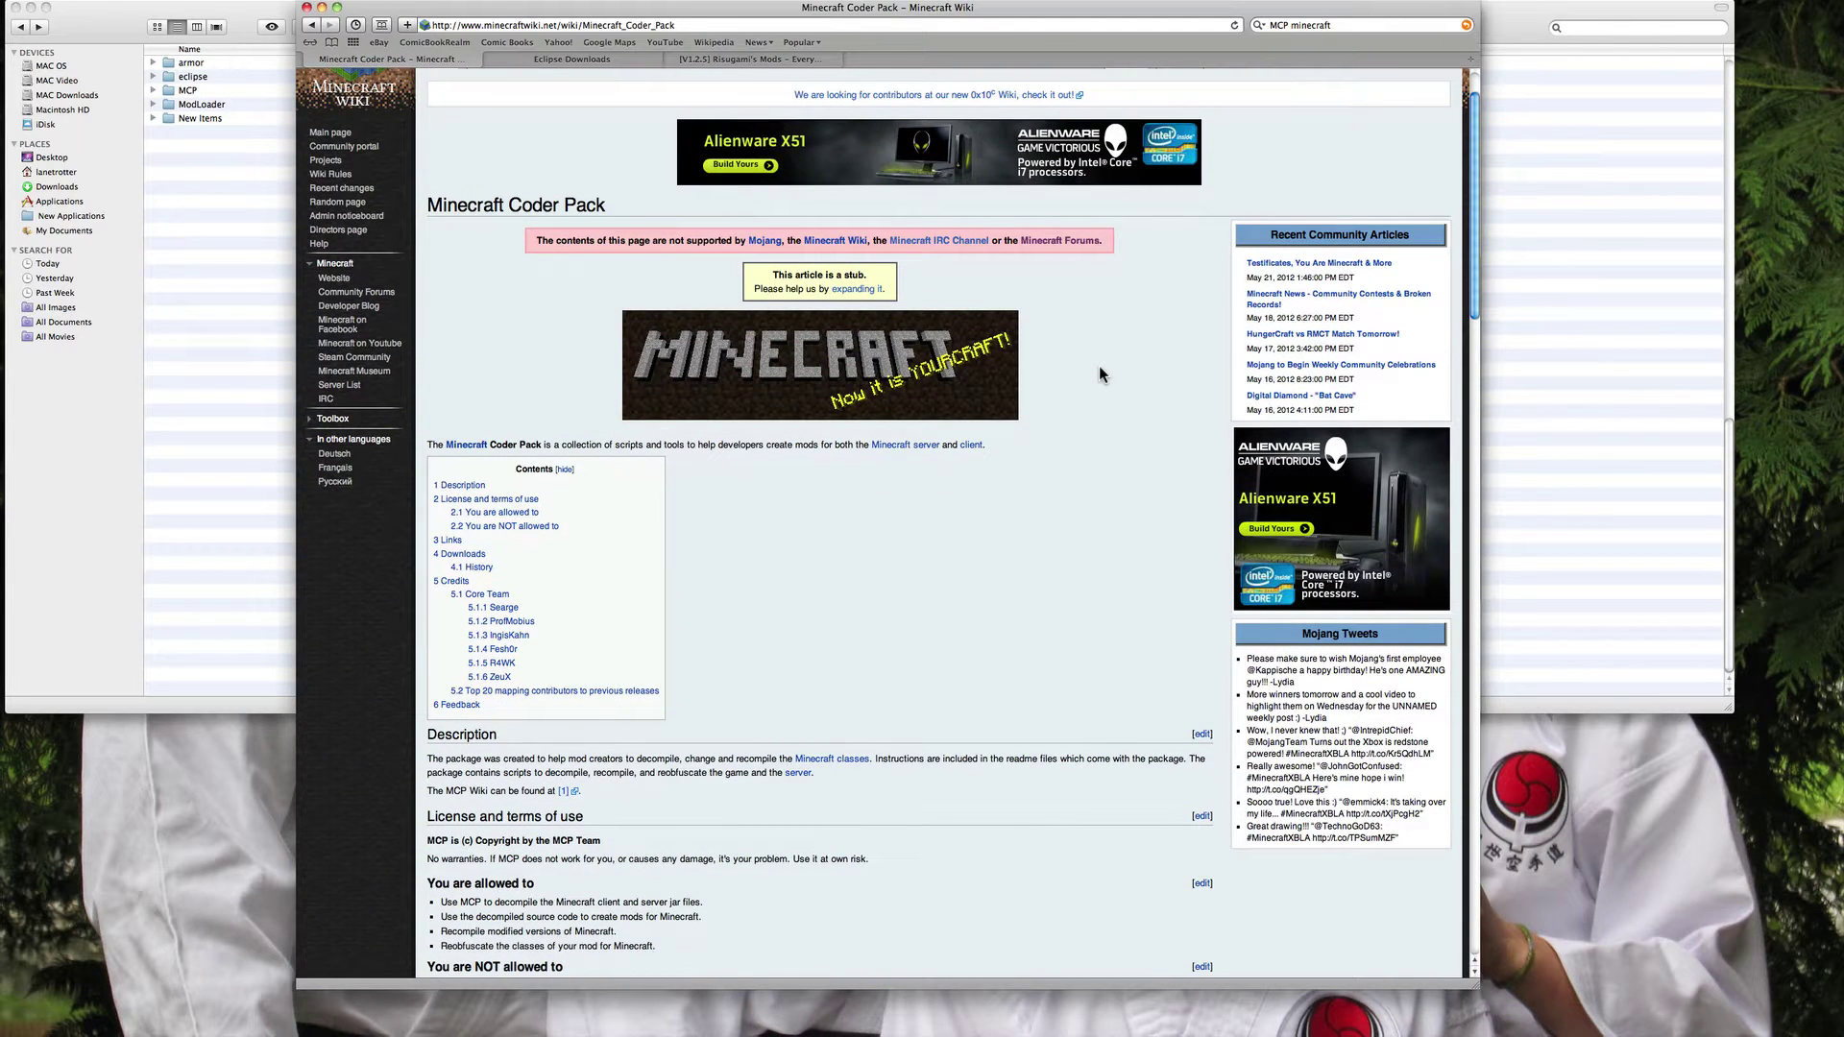
scroll(1099, 374, "up", 2)
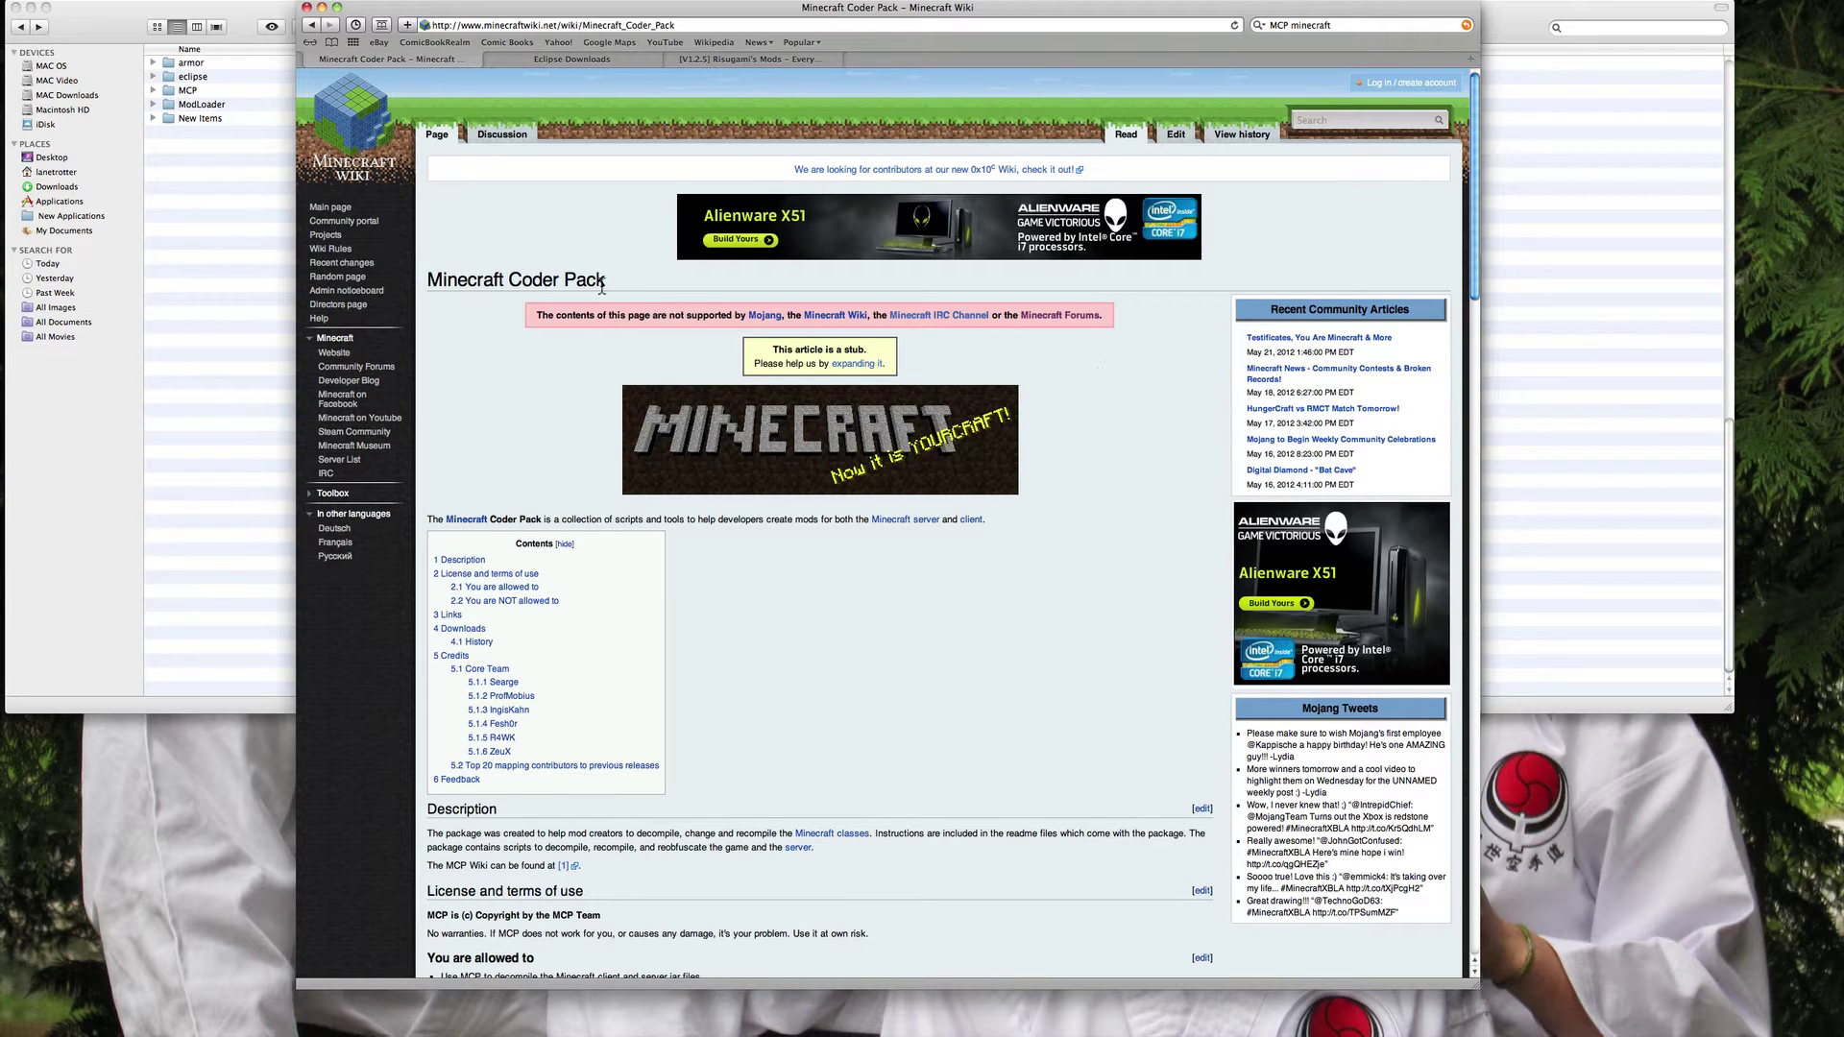
left_click(1344, 28)
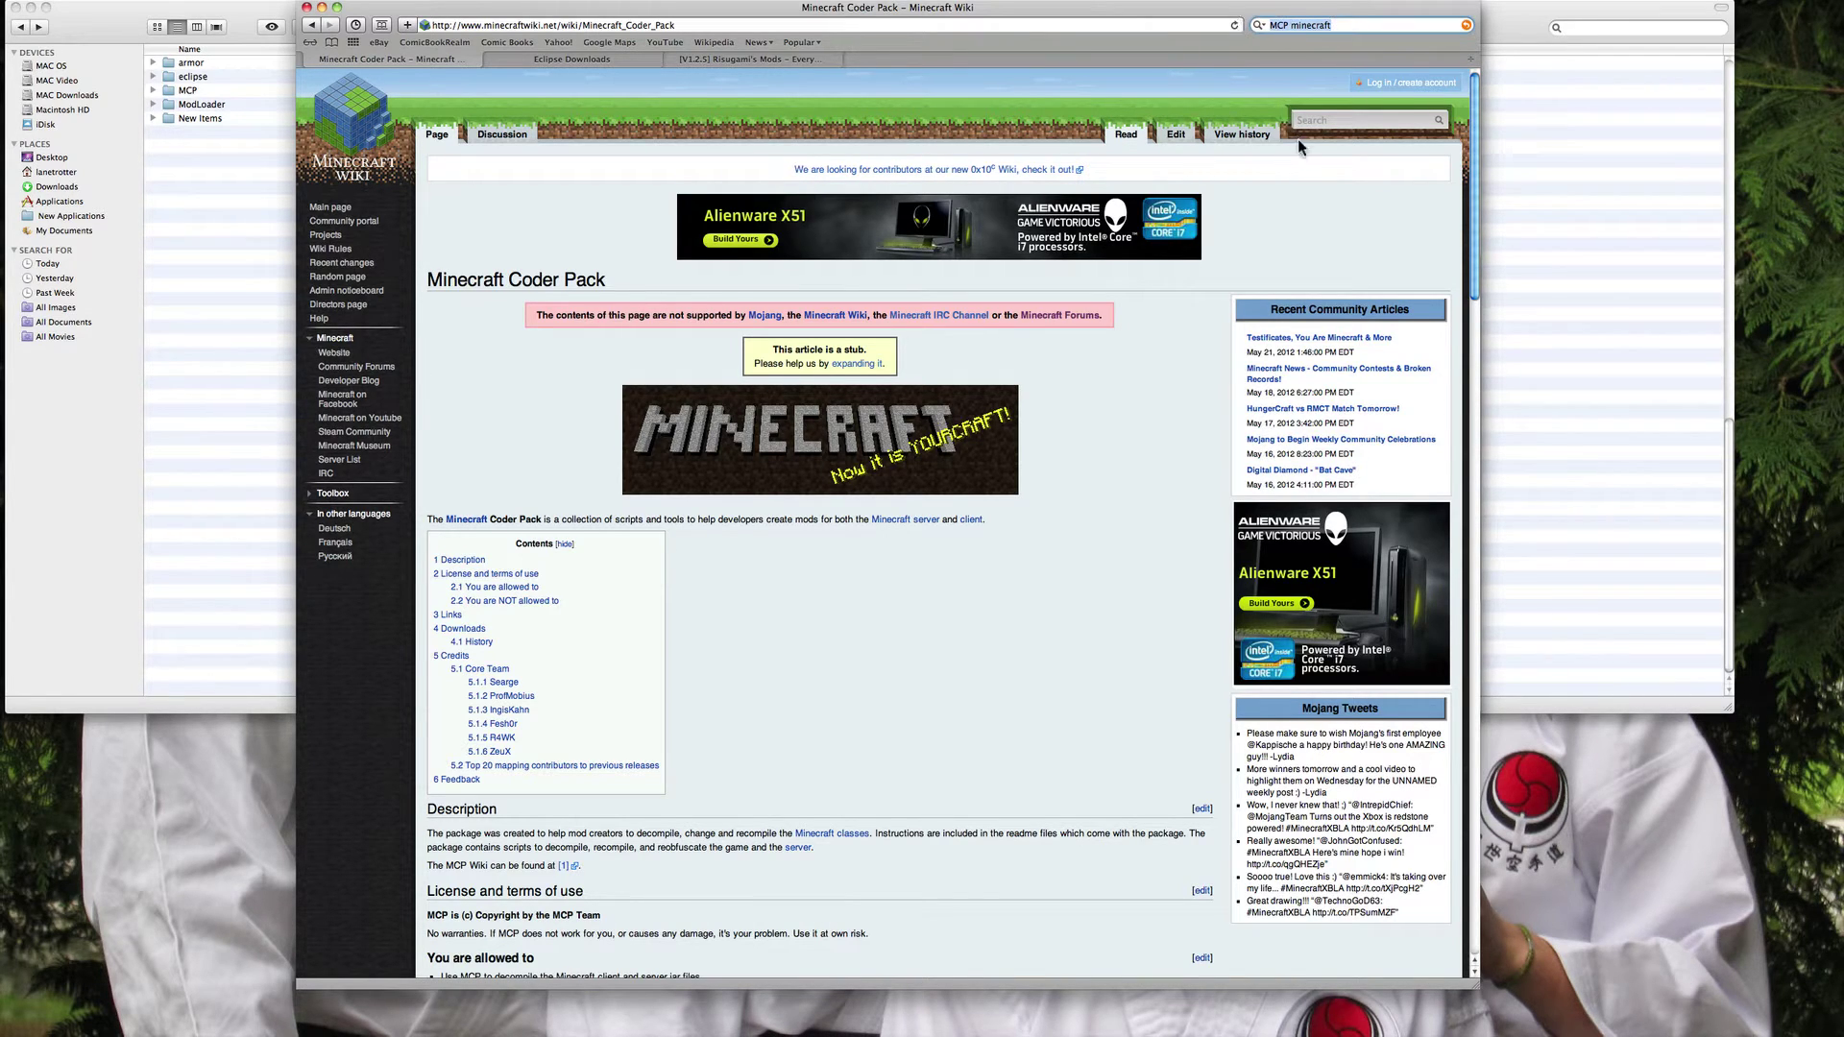
left_click(1282, 219)
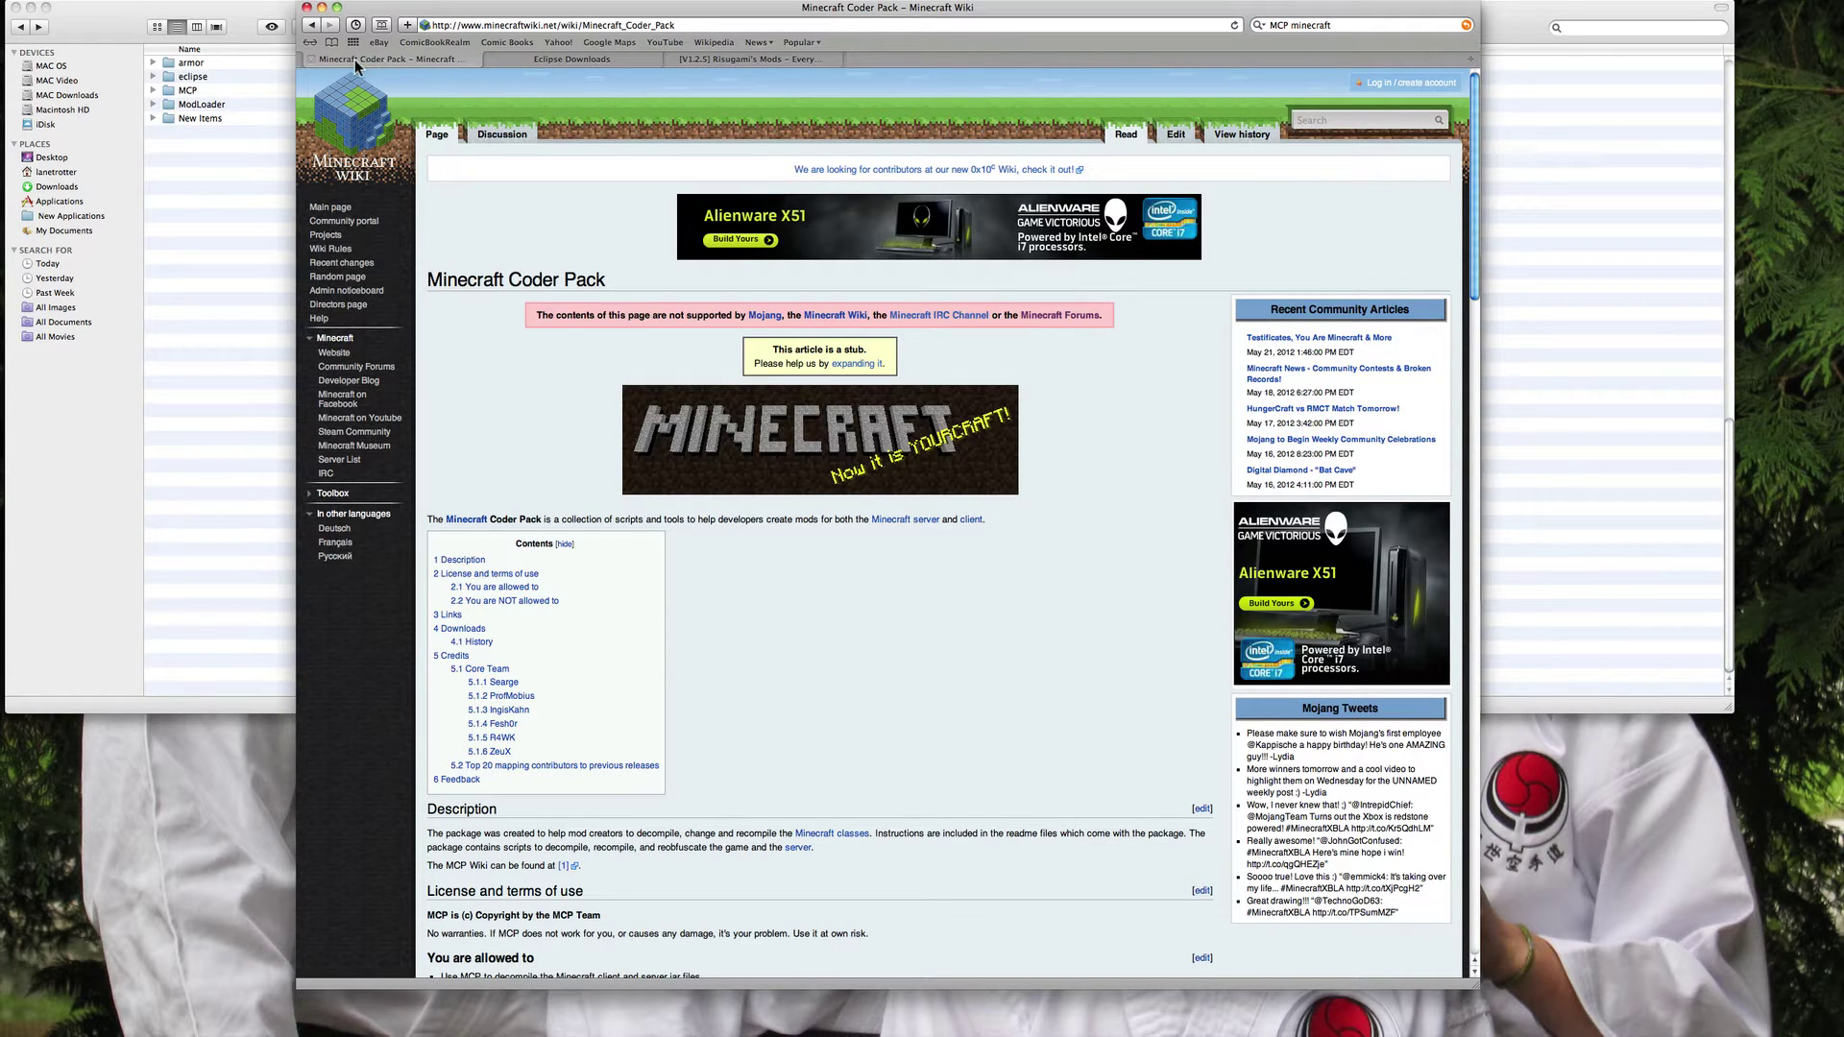
scroll(529, 211, "down", 3)
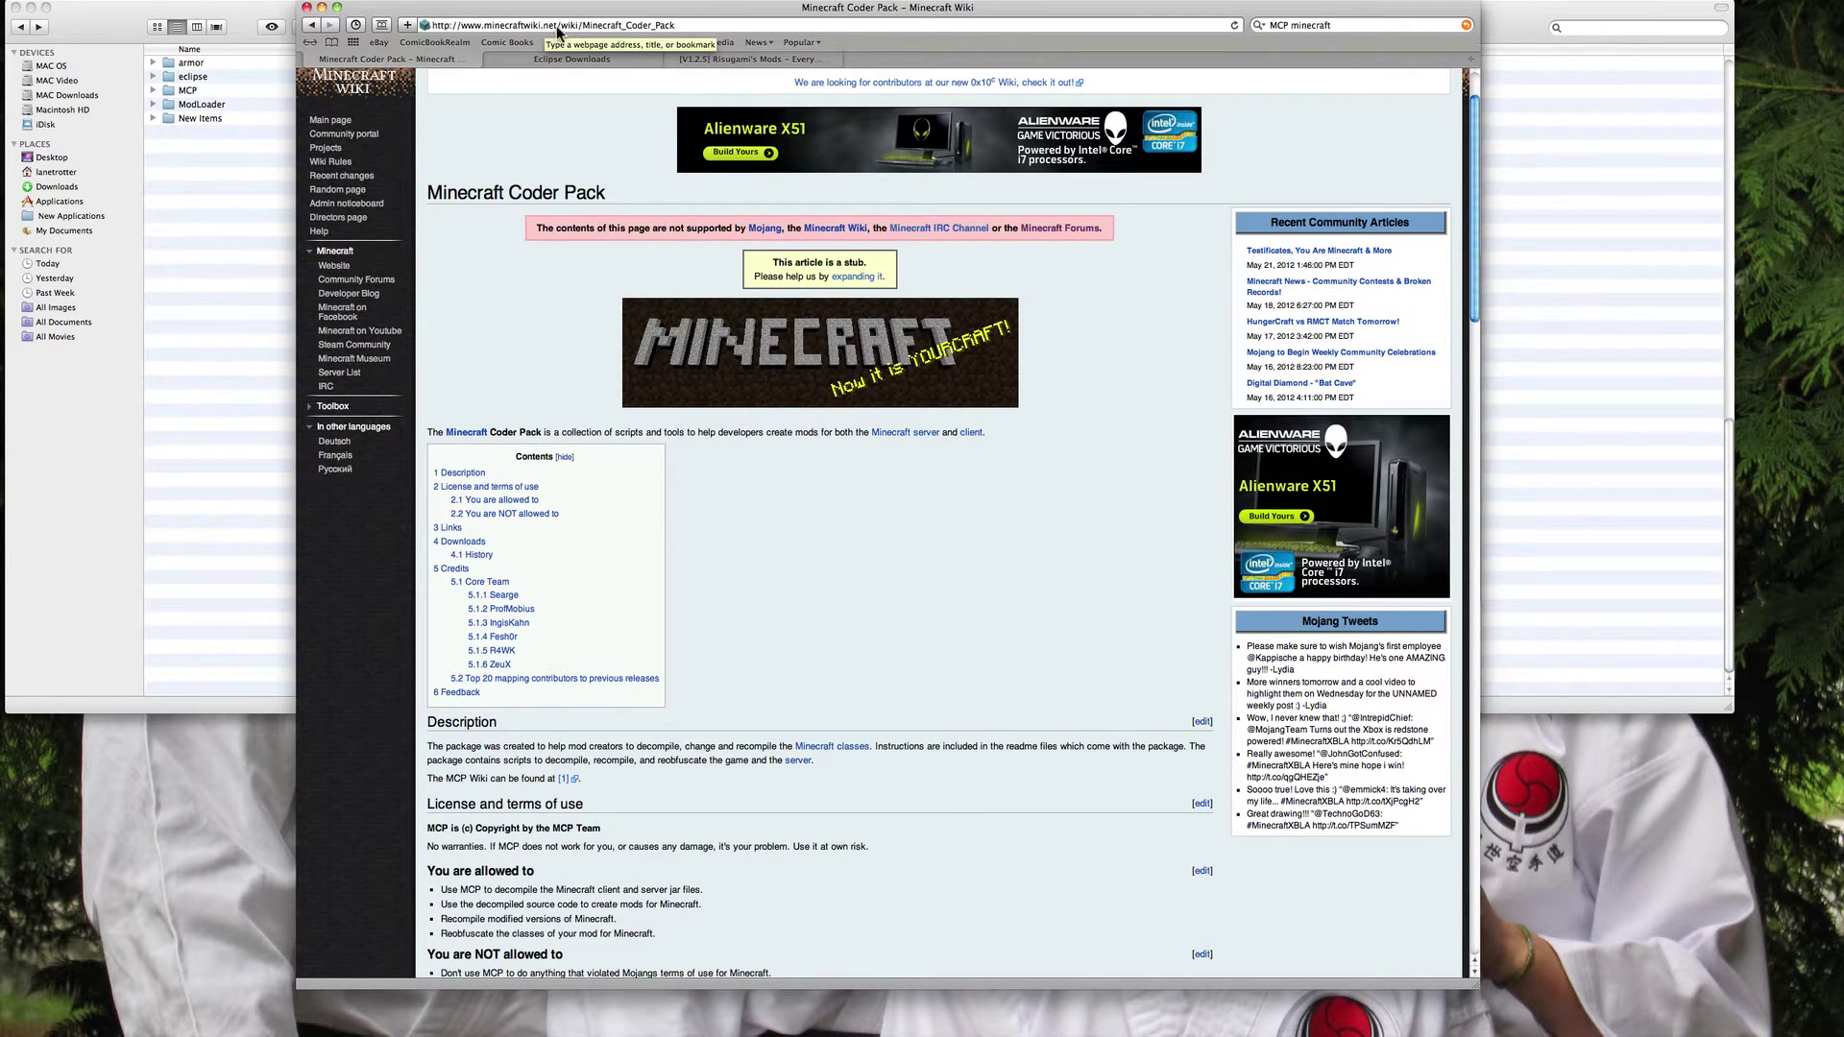
scroll(452, 242, "down", 20)
scroll(459, 288, "up", 15)
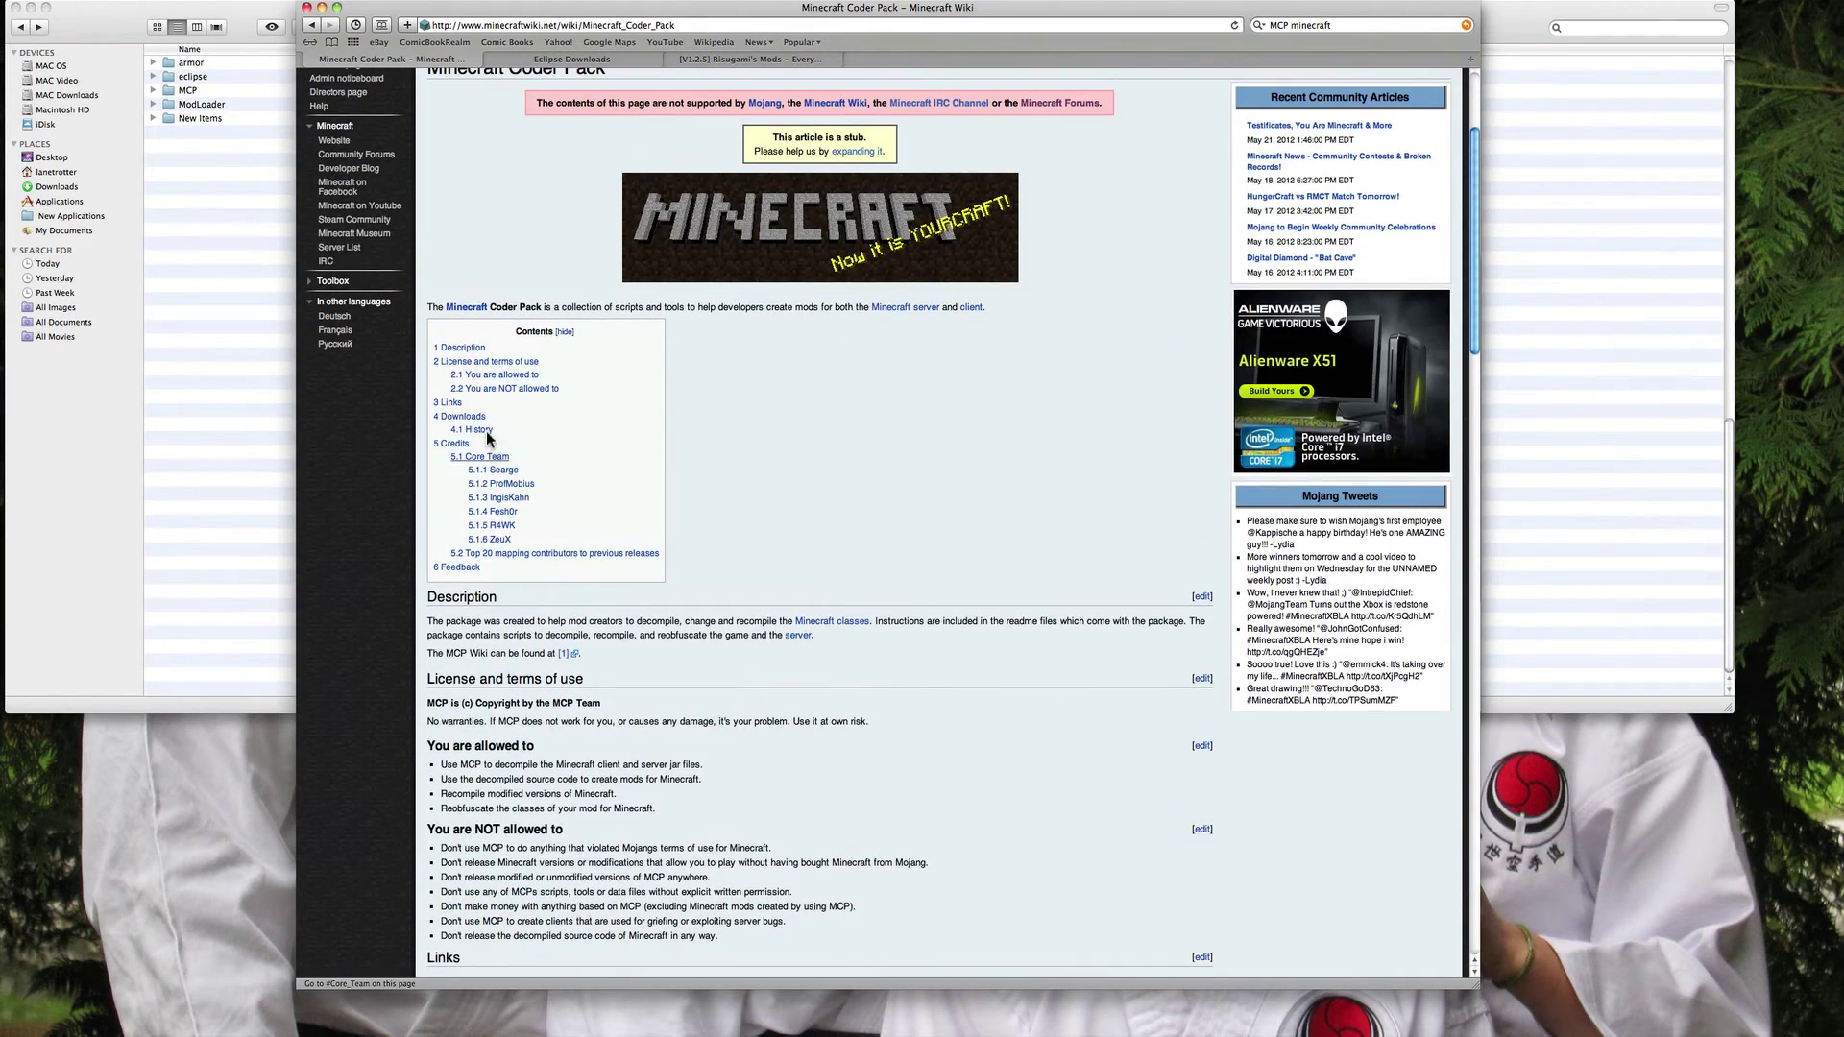
Step: Jump to the article's Downloads section, read it, and close the Coder Pack page
left_click(475, 420)
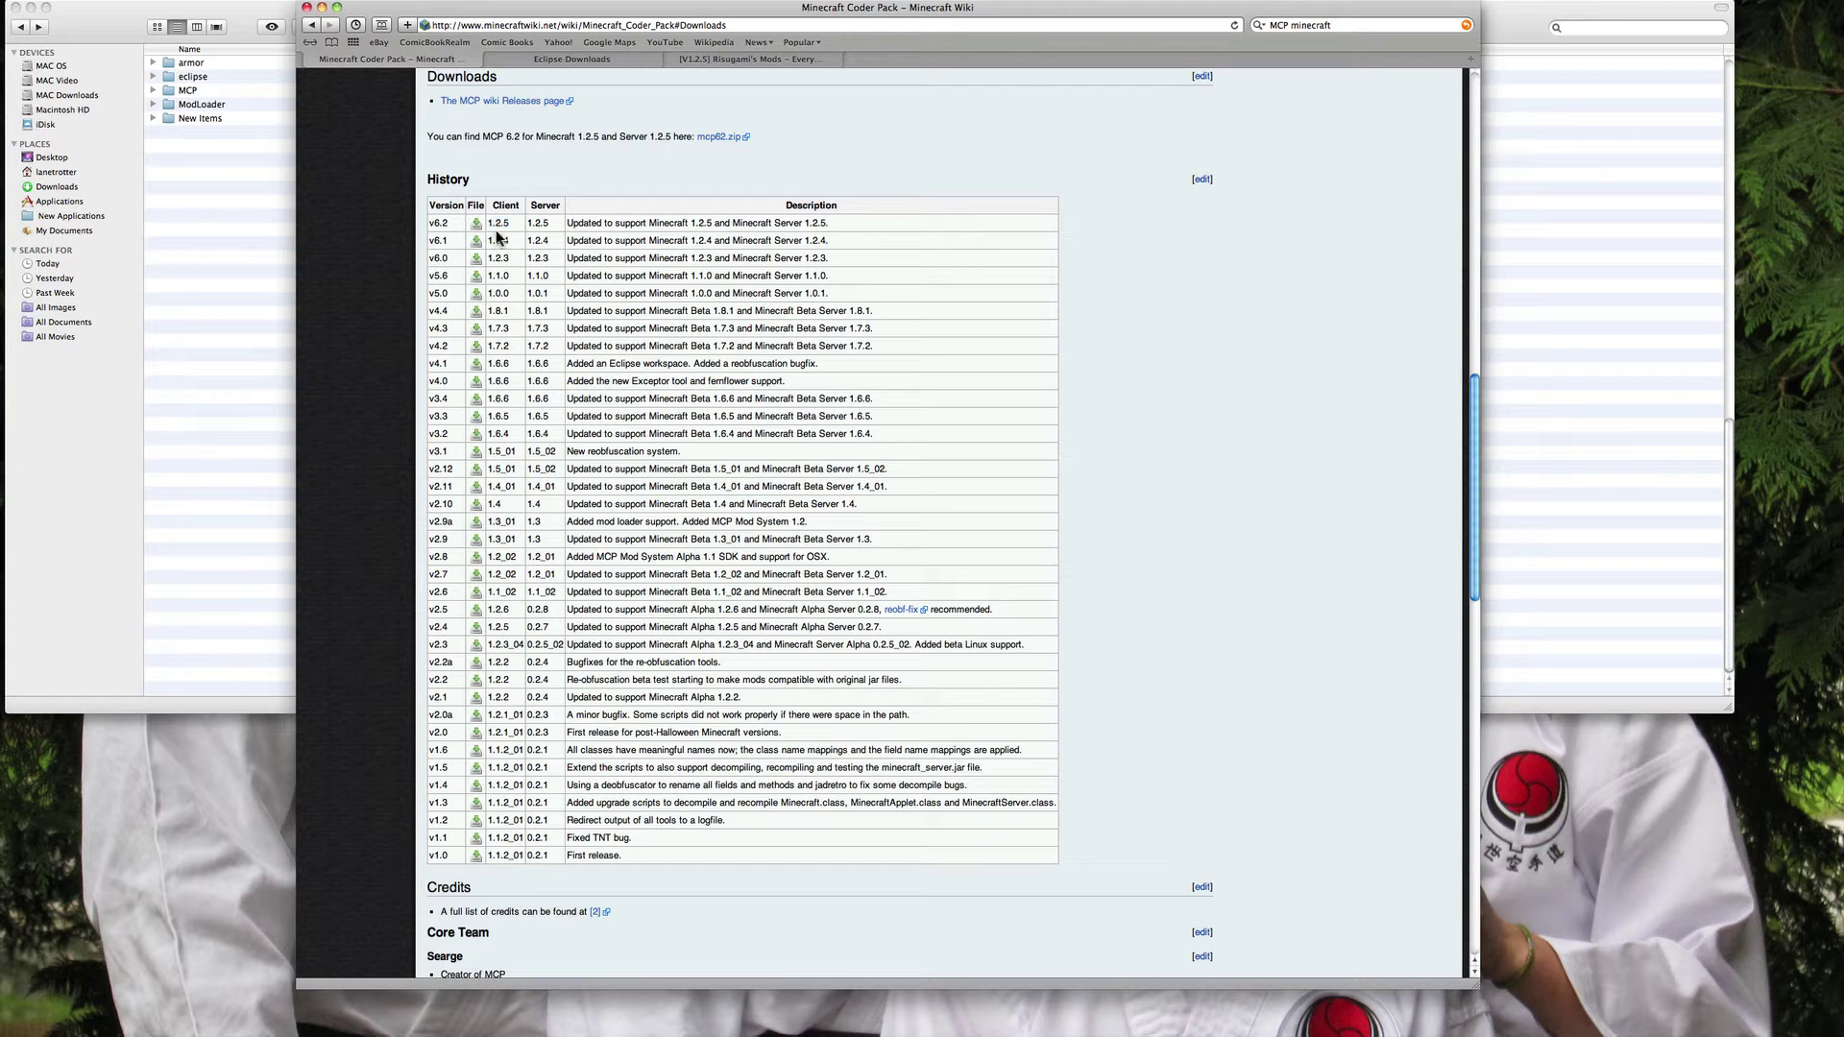
scroll(496, 224, "down", 1)
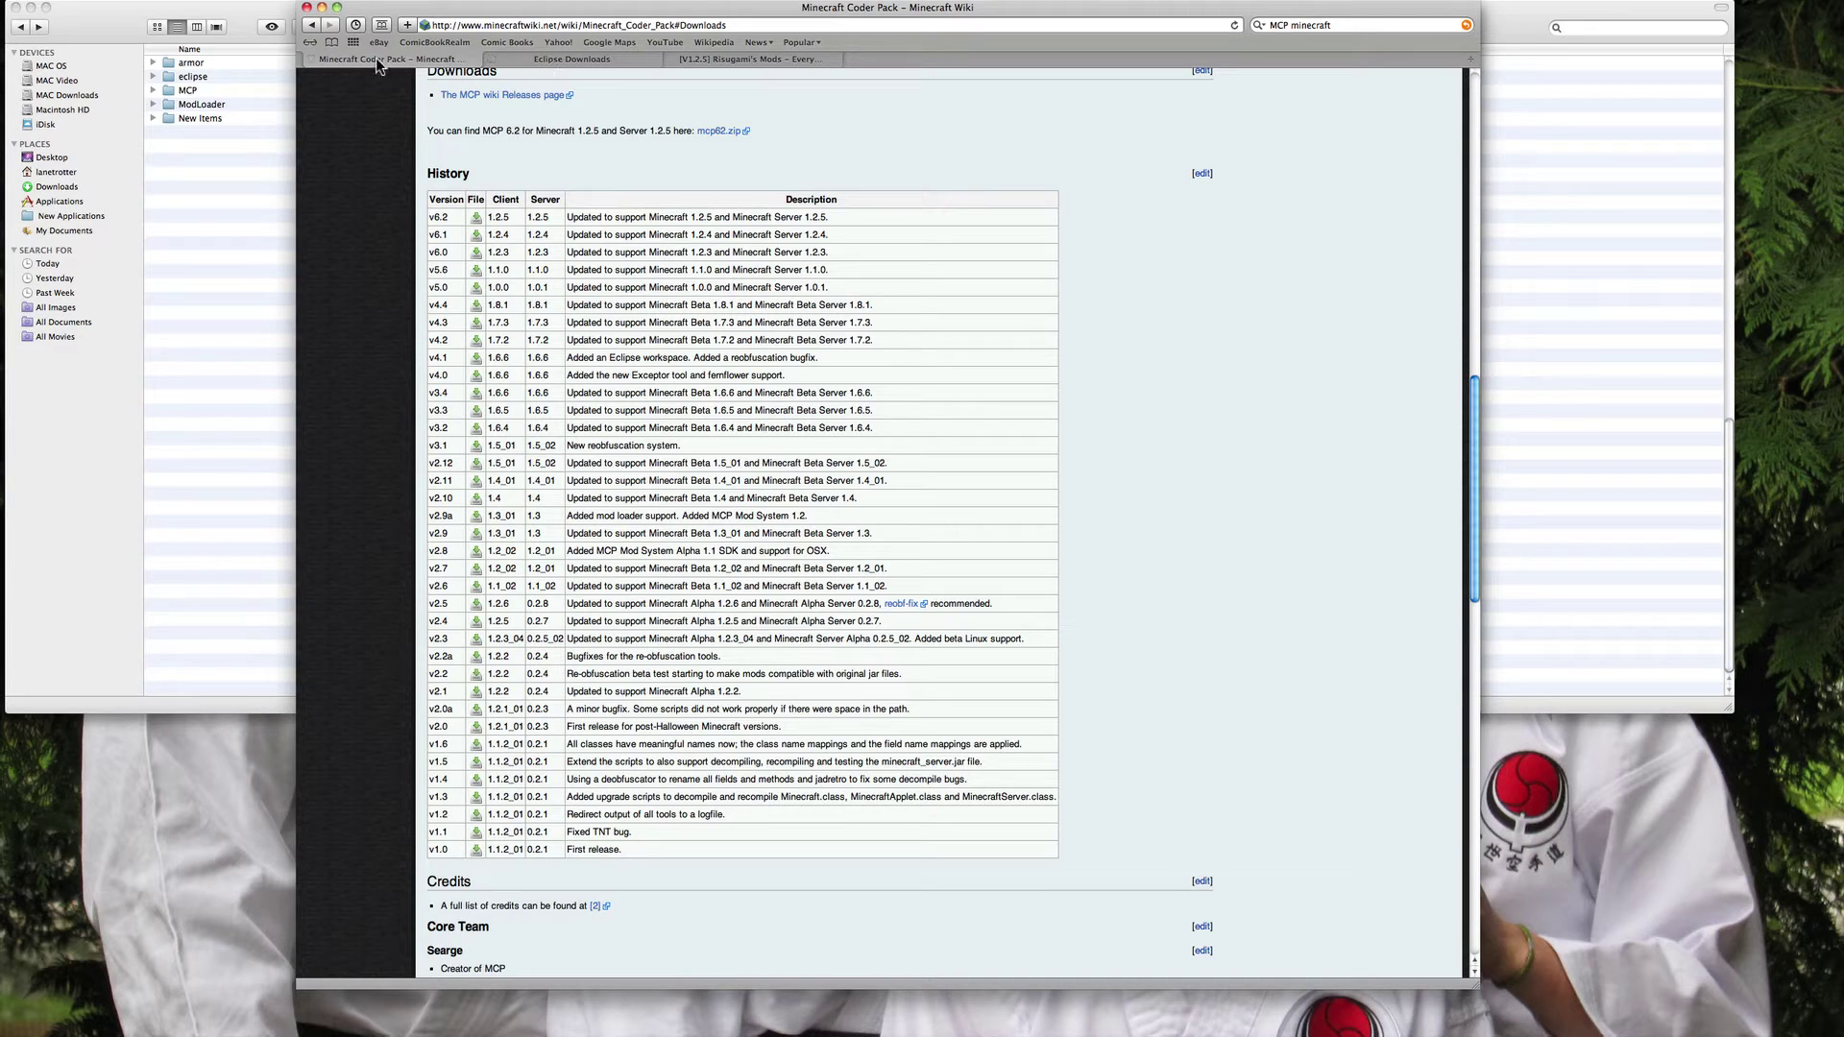
left_click(308, 59)
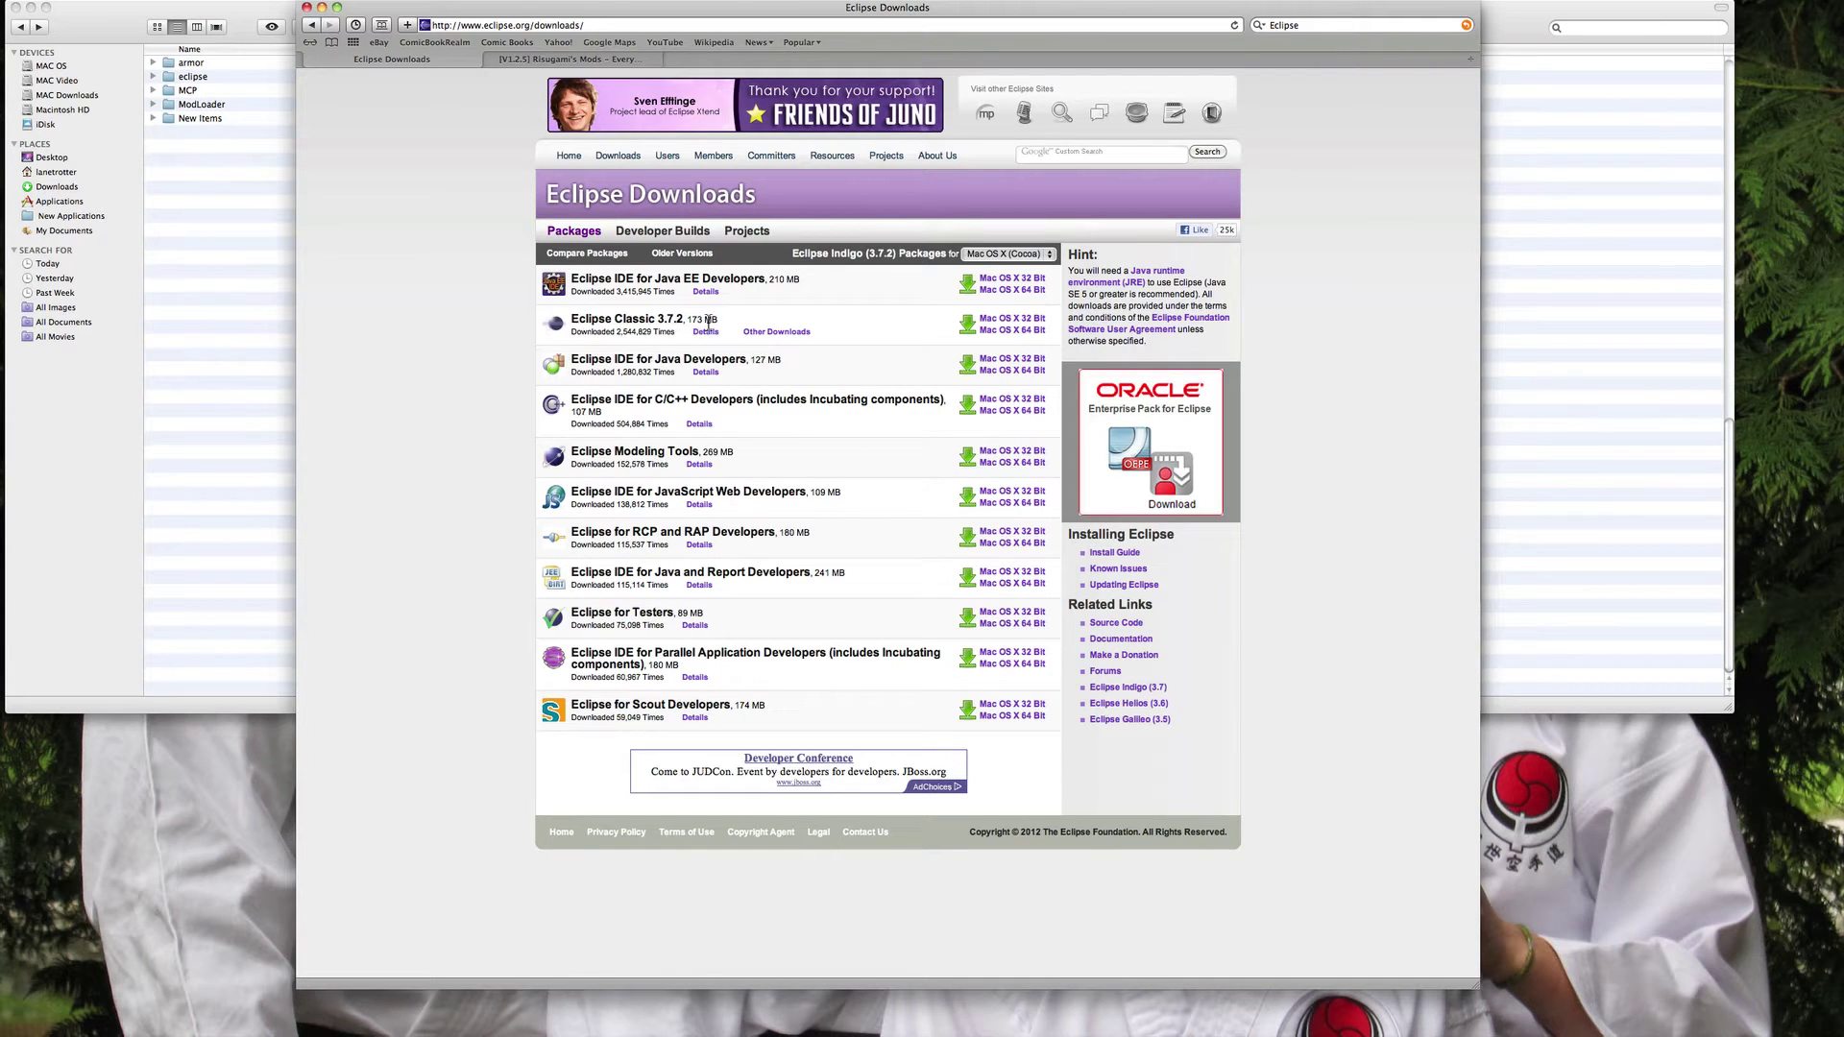
Step: Highlight the Eclipse Classic 3.7.2 and Java EE package names, then open the platform list
left_click_drag(718, 324, 694, 326)
left_click(722, 327)
left_click_drag(575, 321, 683, 327)
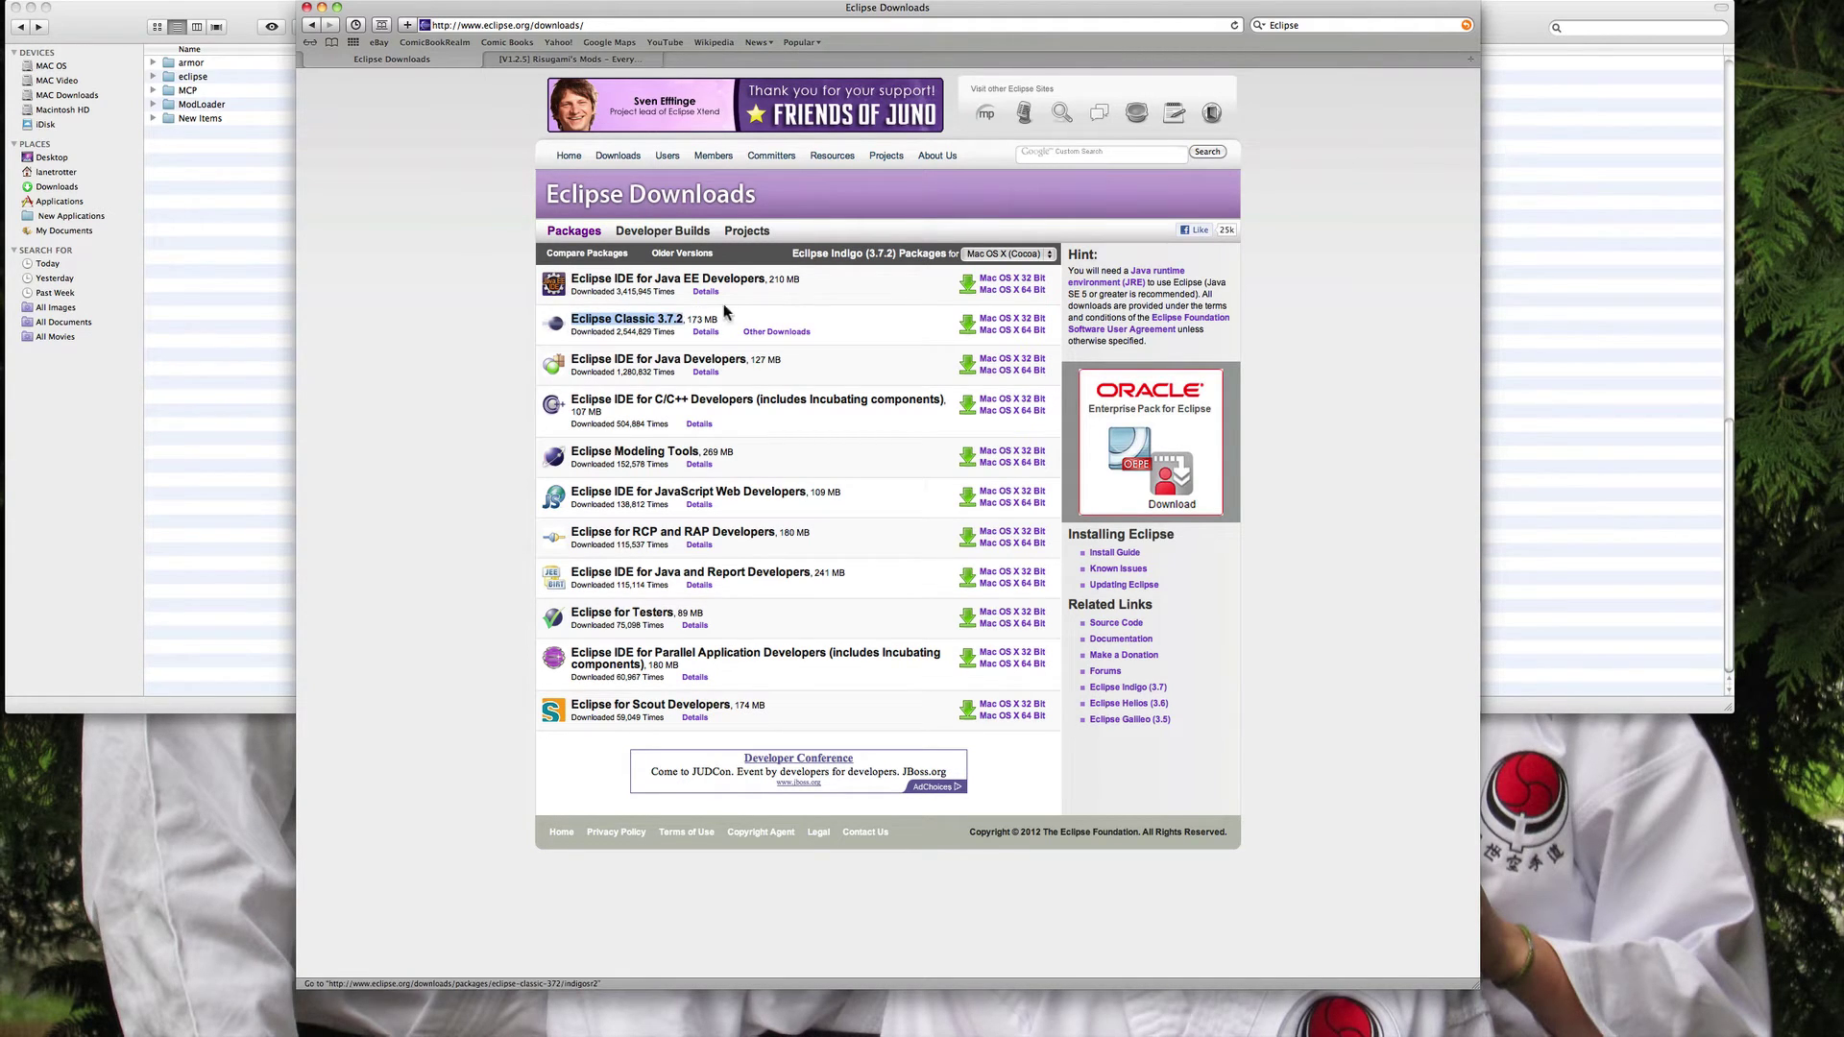
left_click_drag(771, 281, 571, 285)
left_click(756, 301)
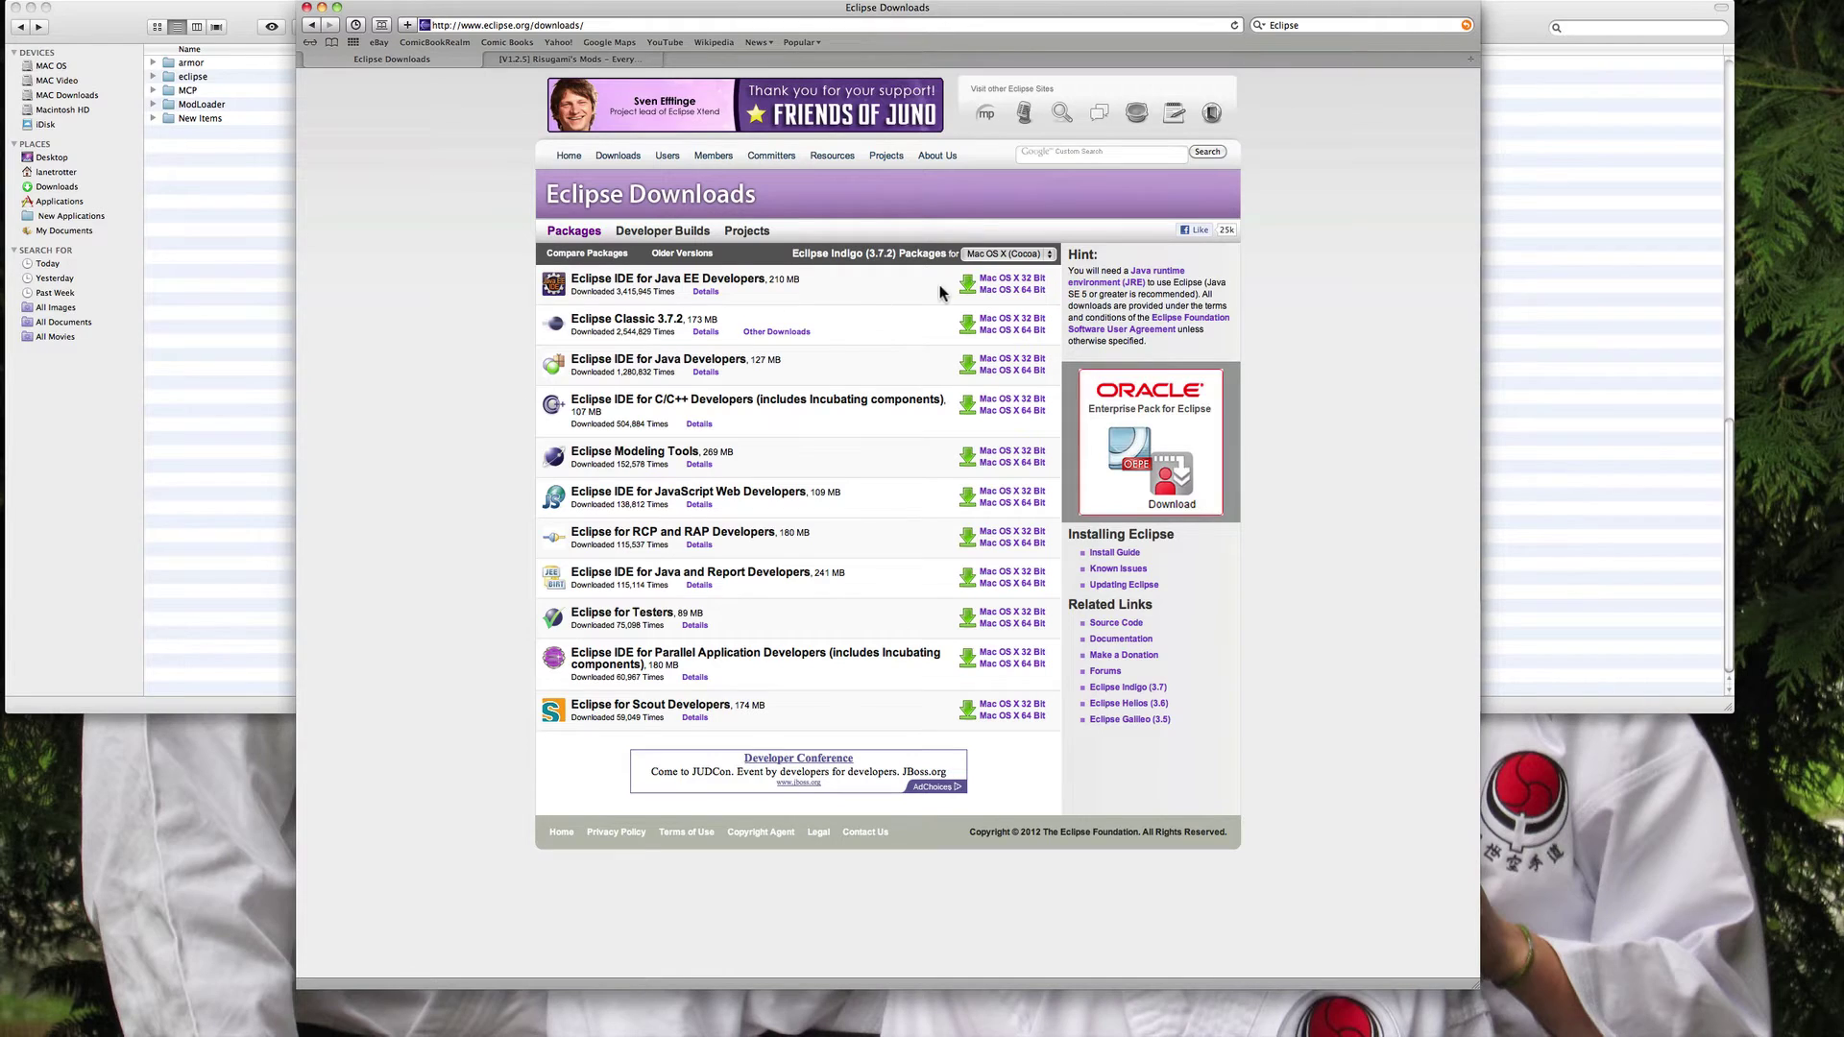
left_click(979, 255)
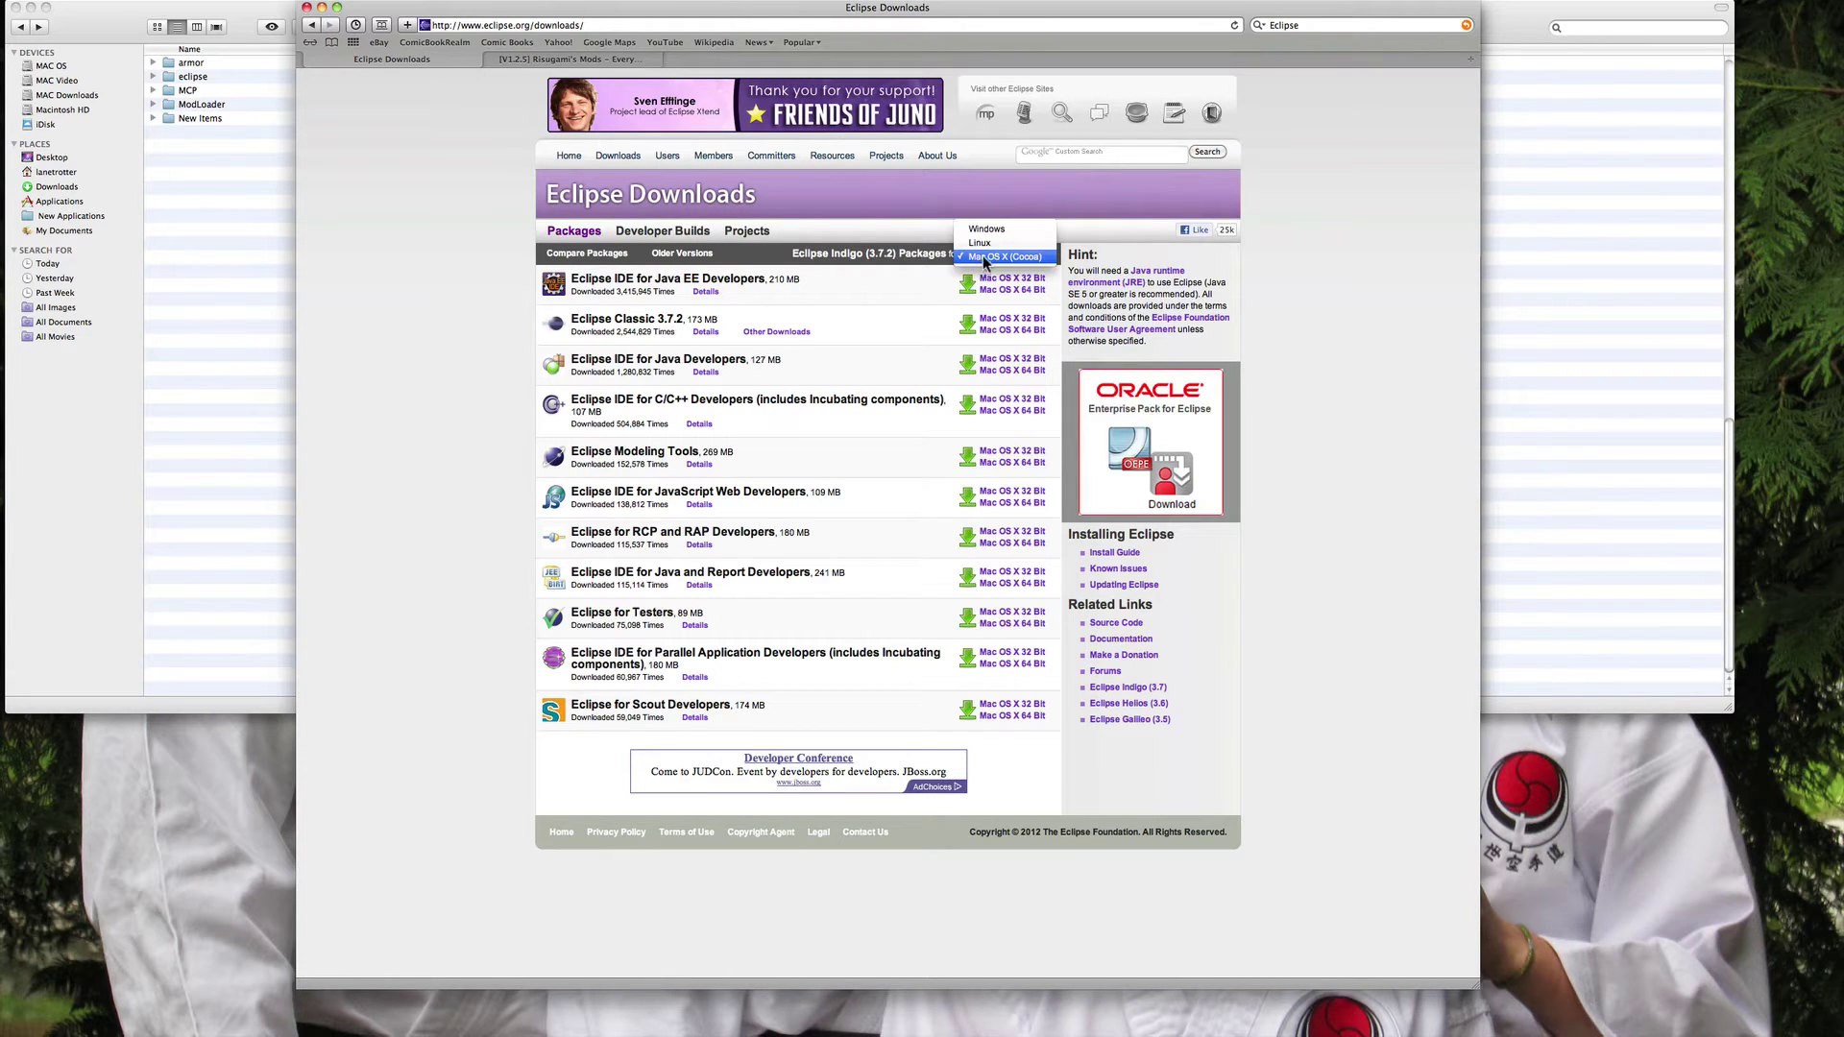
left_click(903, 293)
left_click_drag(783, 255, 930, 257)
left_click(966, 257)
left_click(999, 254)
left_click(997, 228)
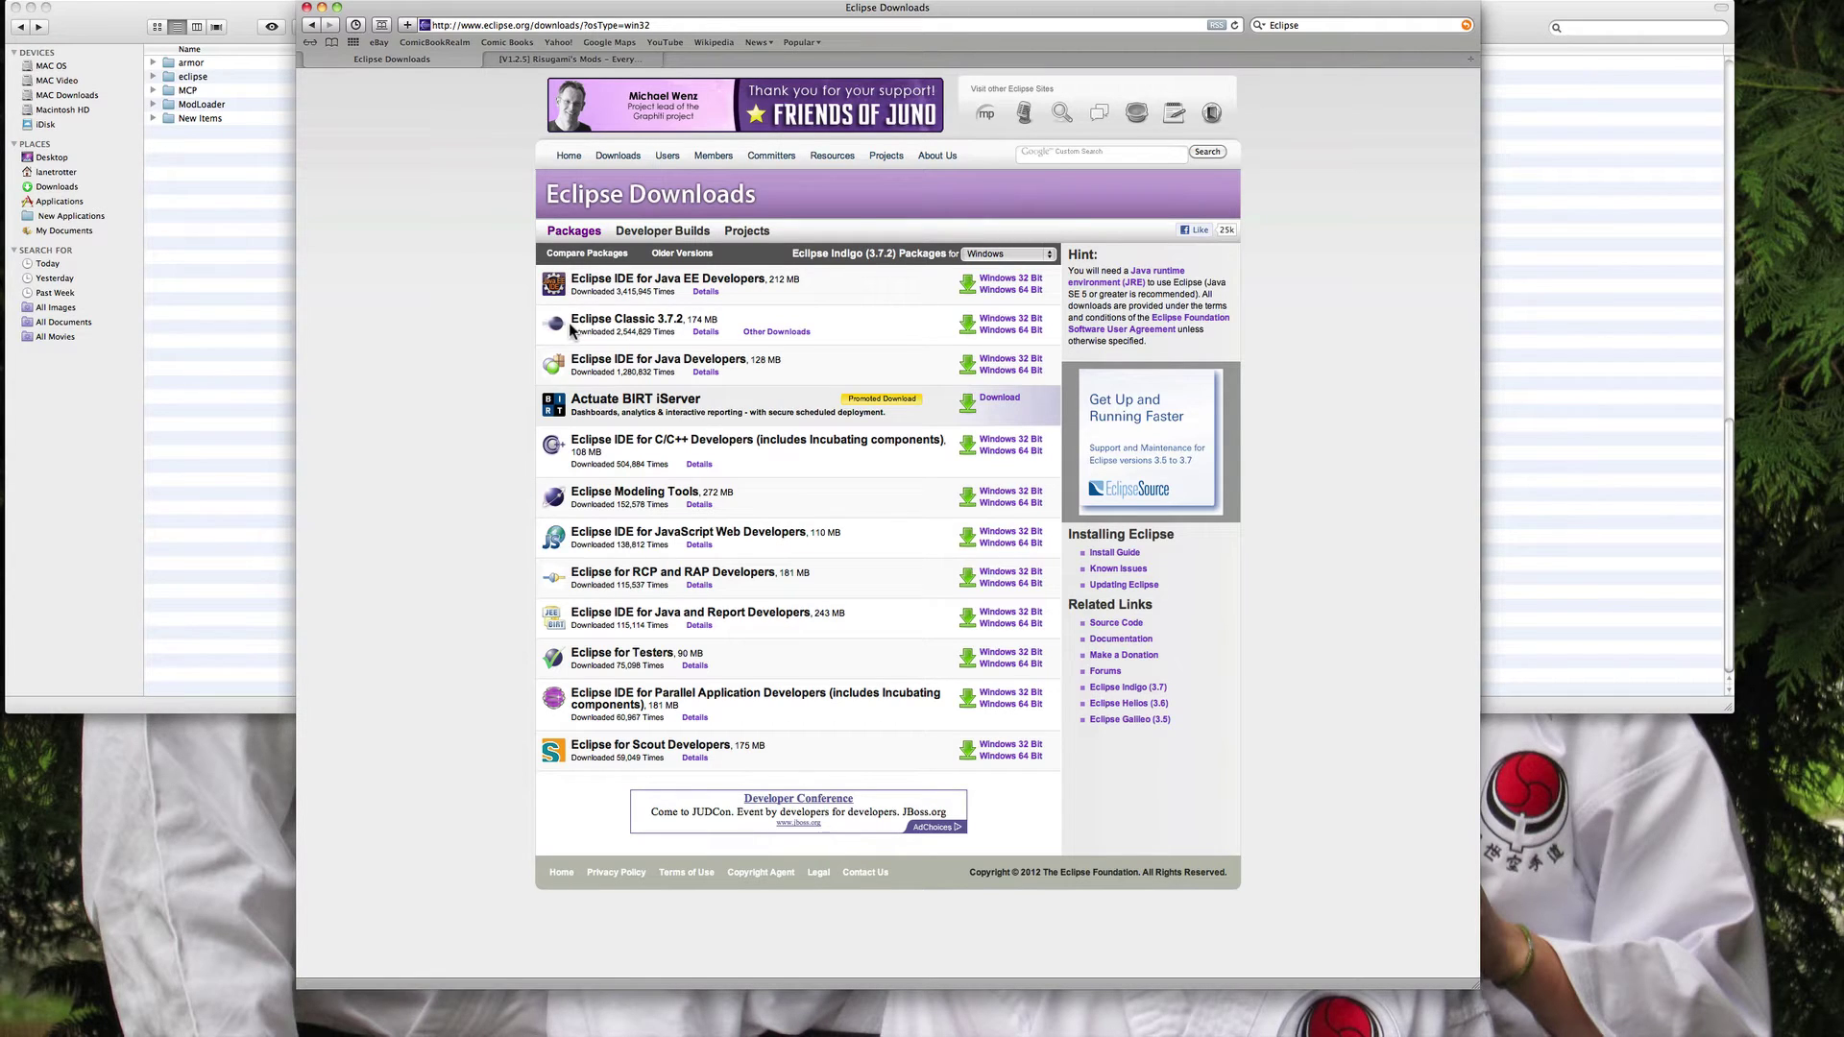
left_click(989, 256)
left_click(982, 270)
left_click(996, 255)
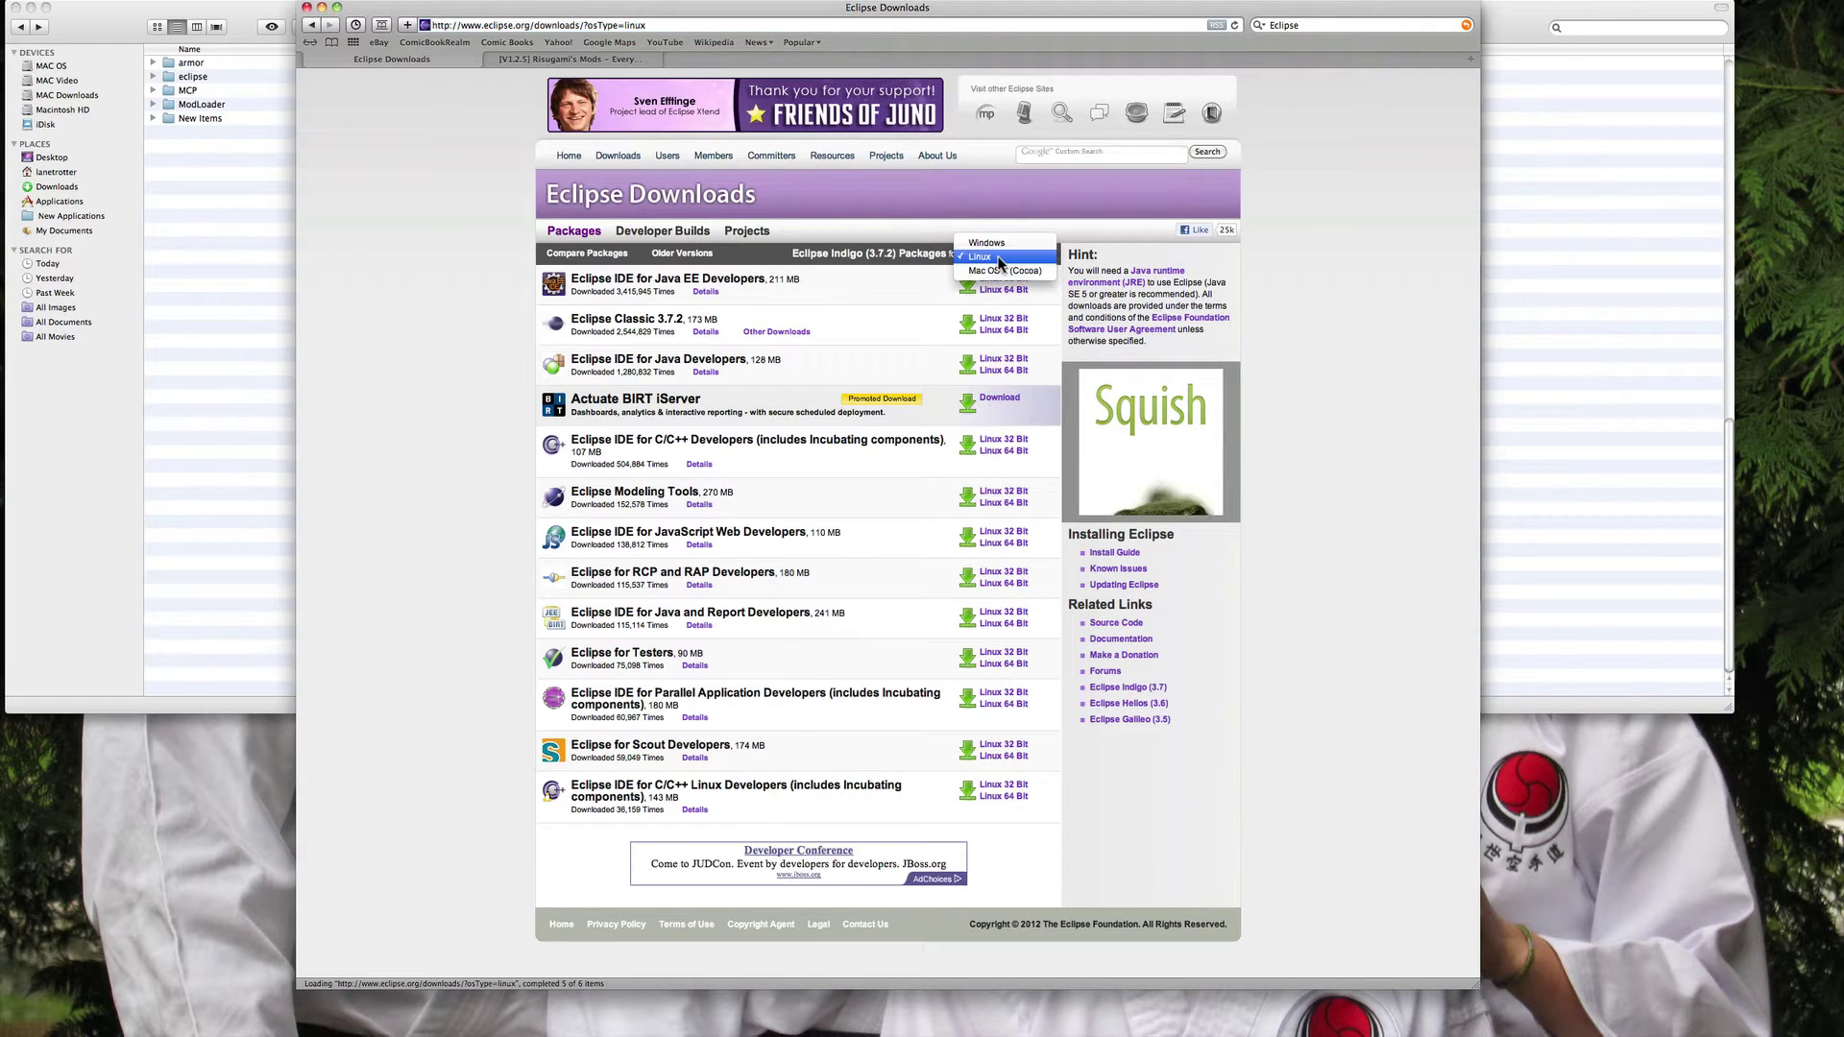
left_click(999, 272)
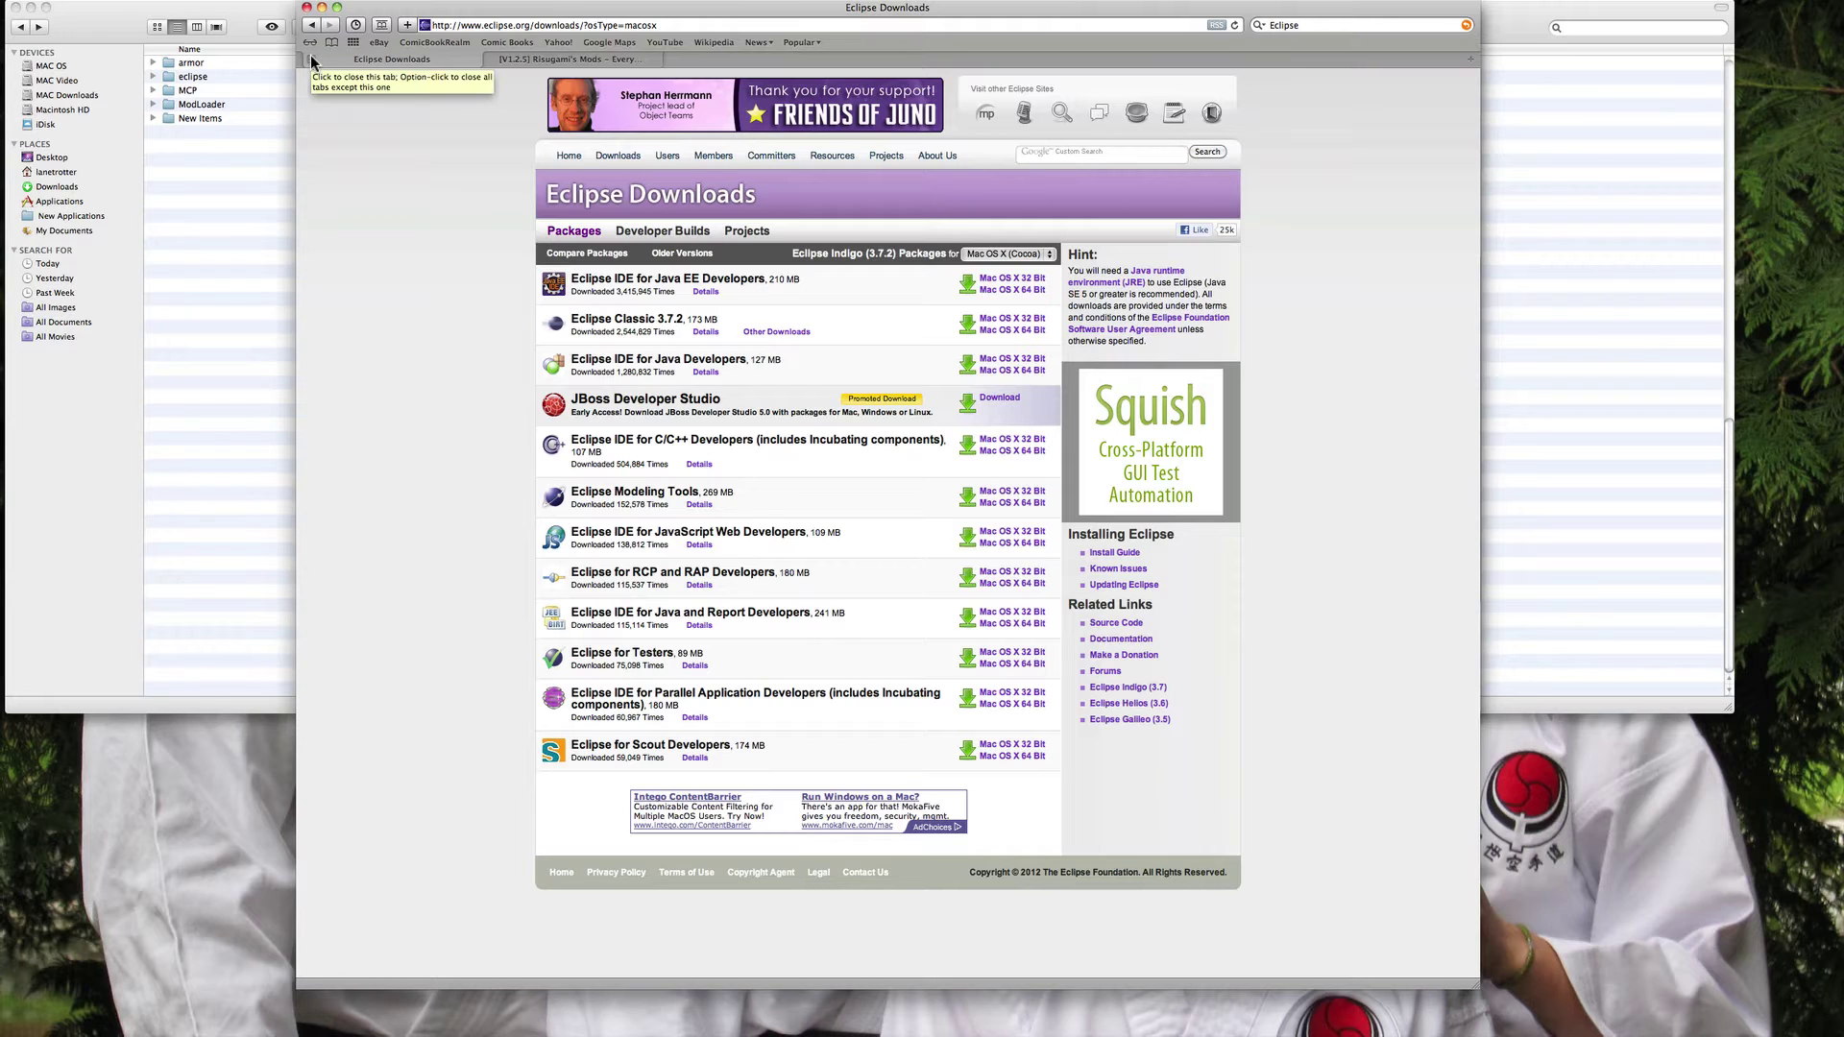
left_click(310, 57)
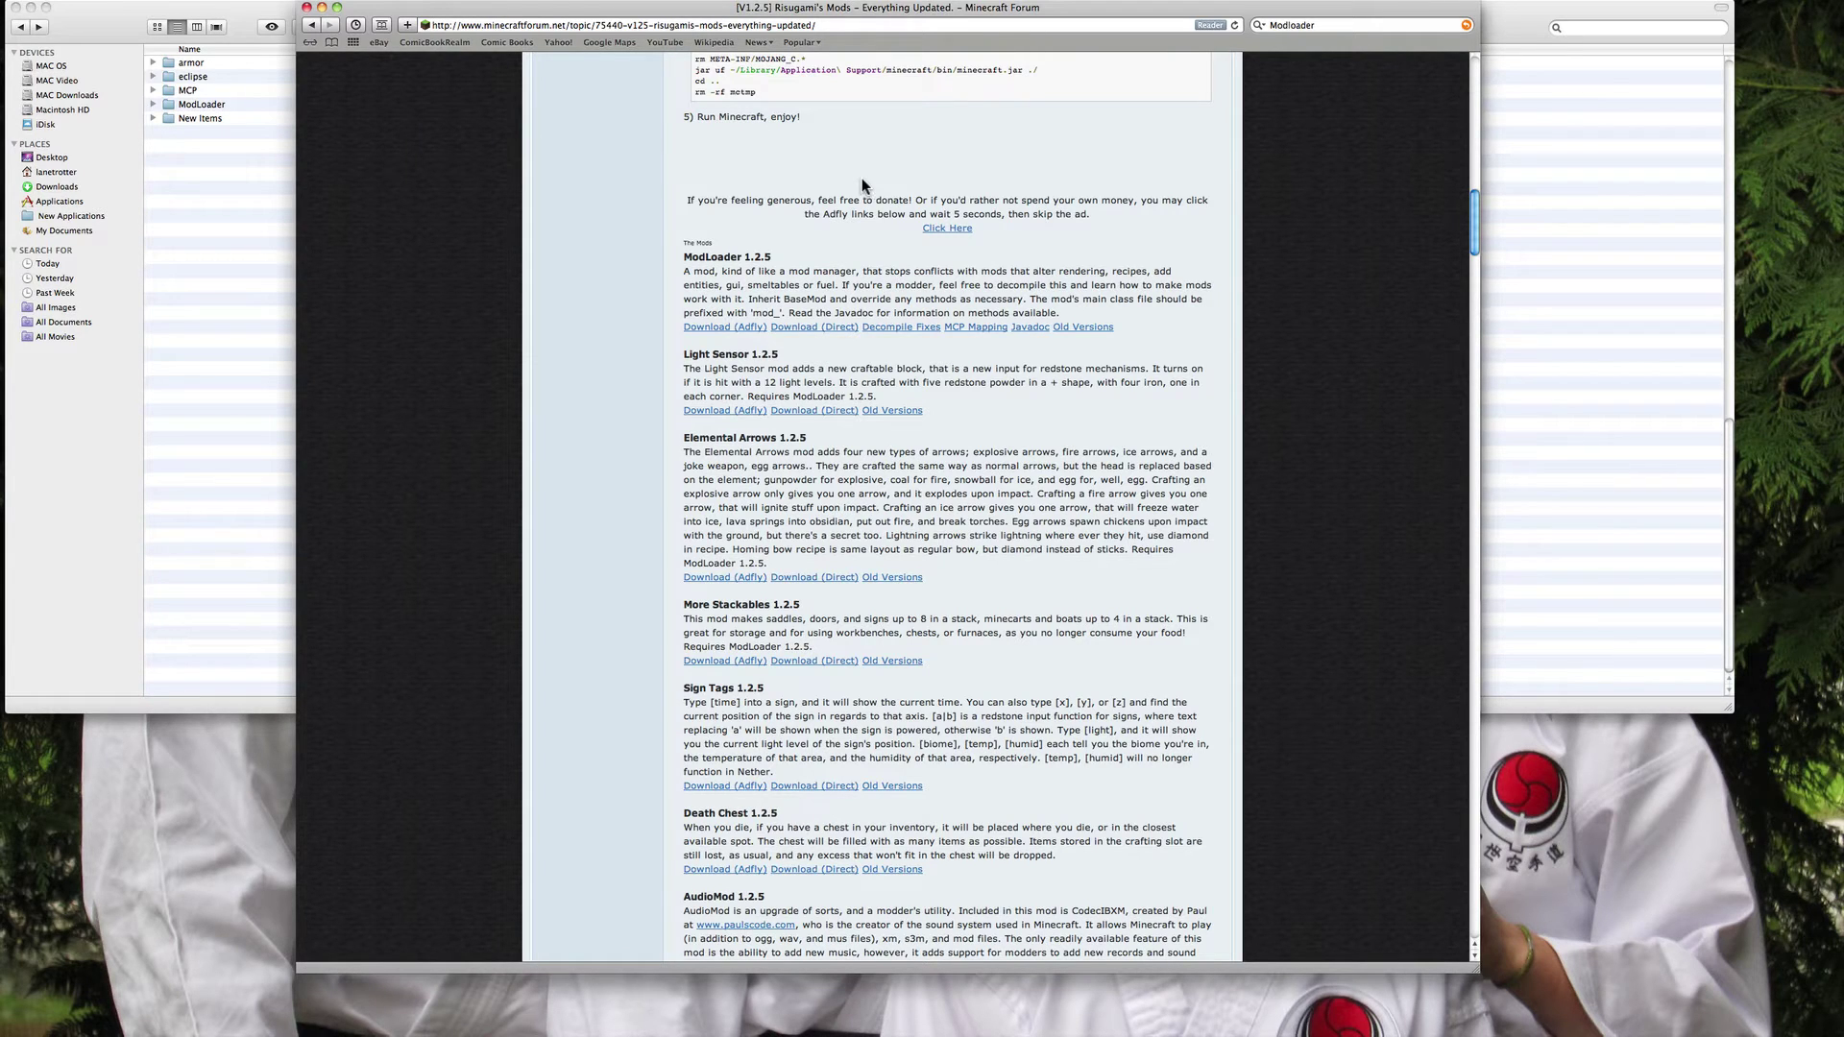
Step: Scroll to ModLoader, select then deselect its description, and close the browser
scroll(889, 261, "up", 5)
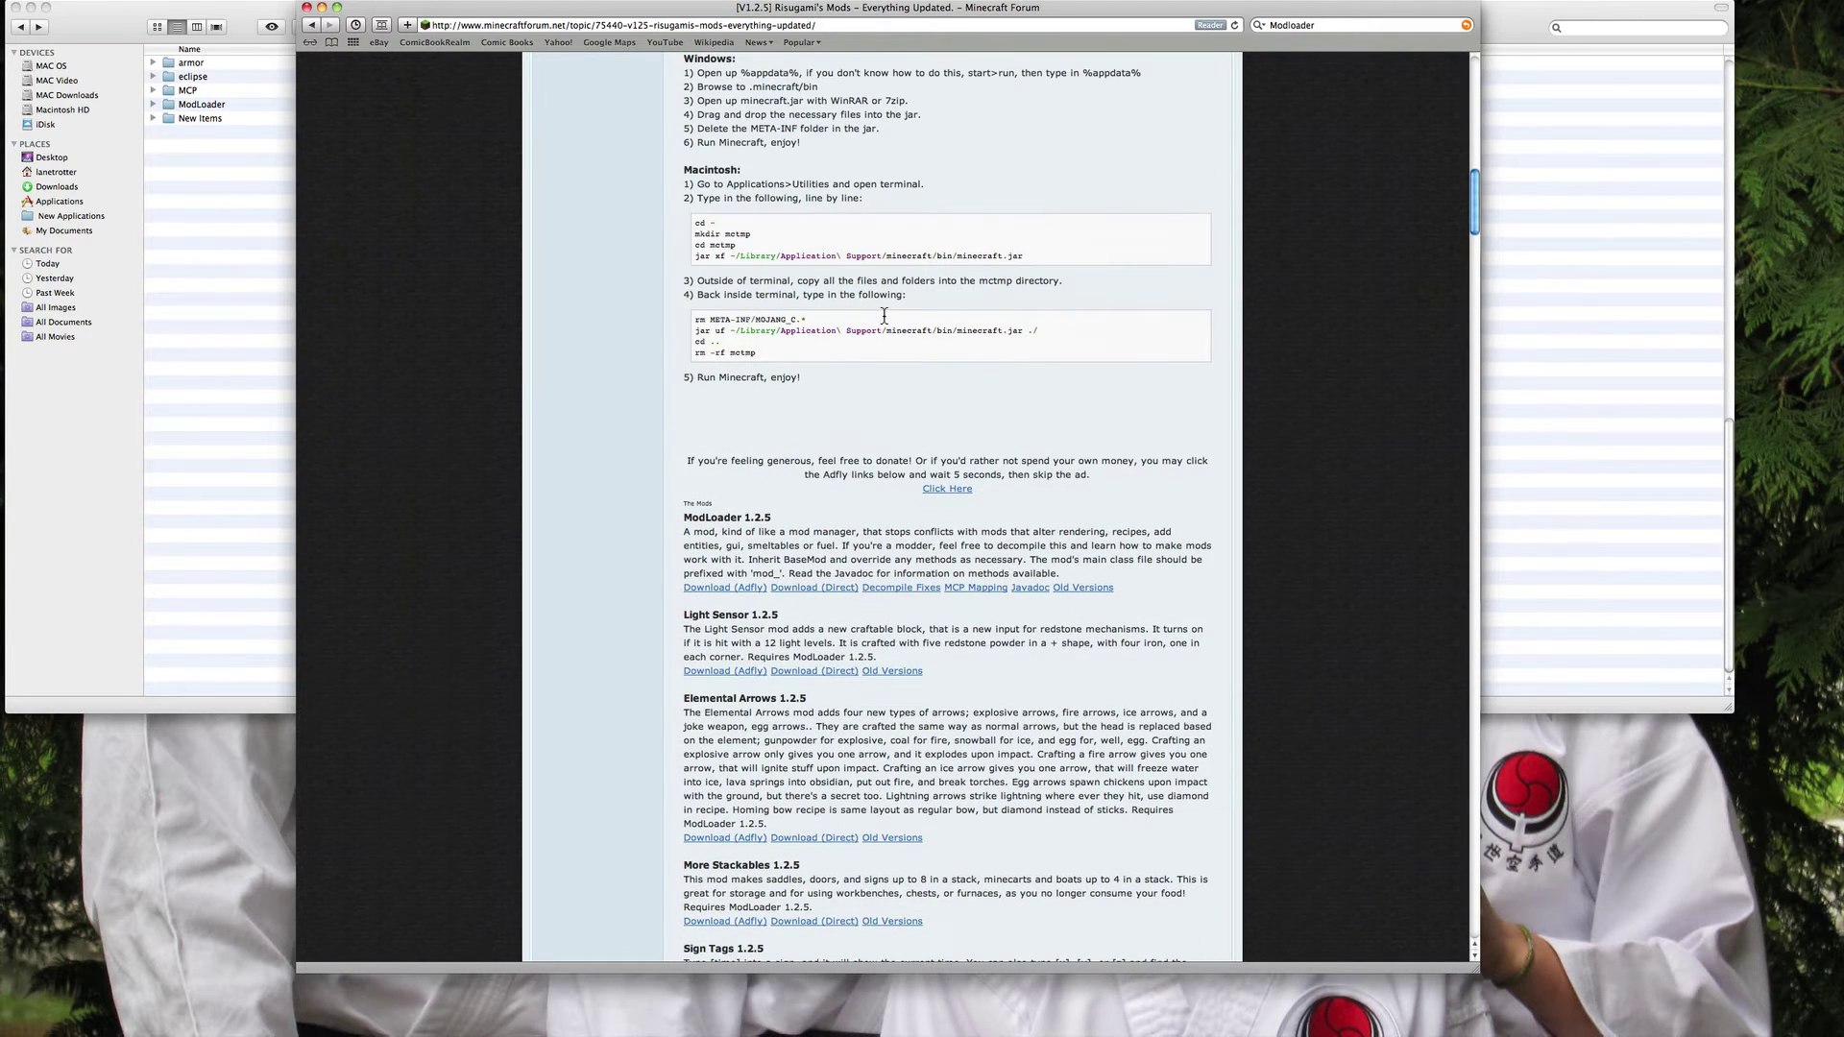
scroll(716, 535, "down", 3)
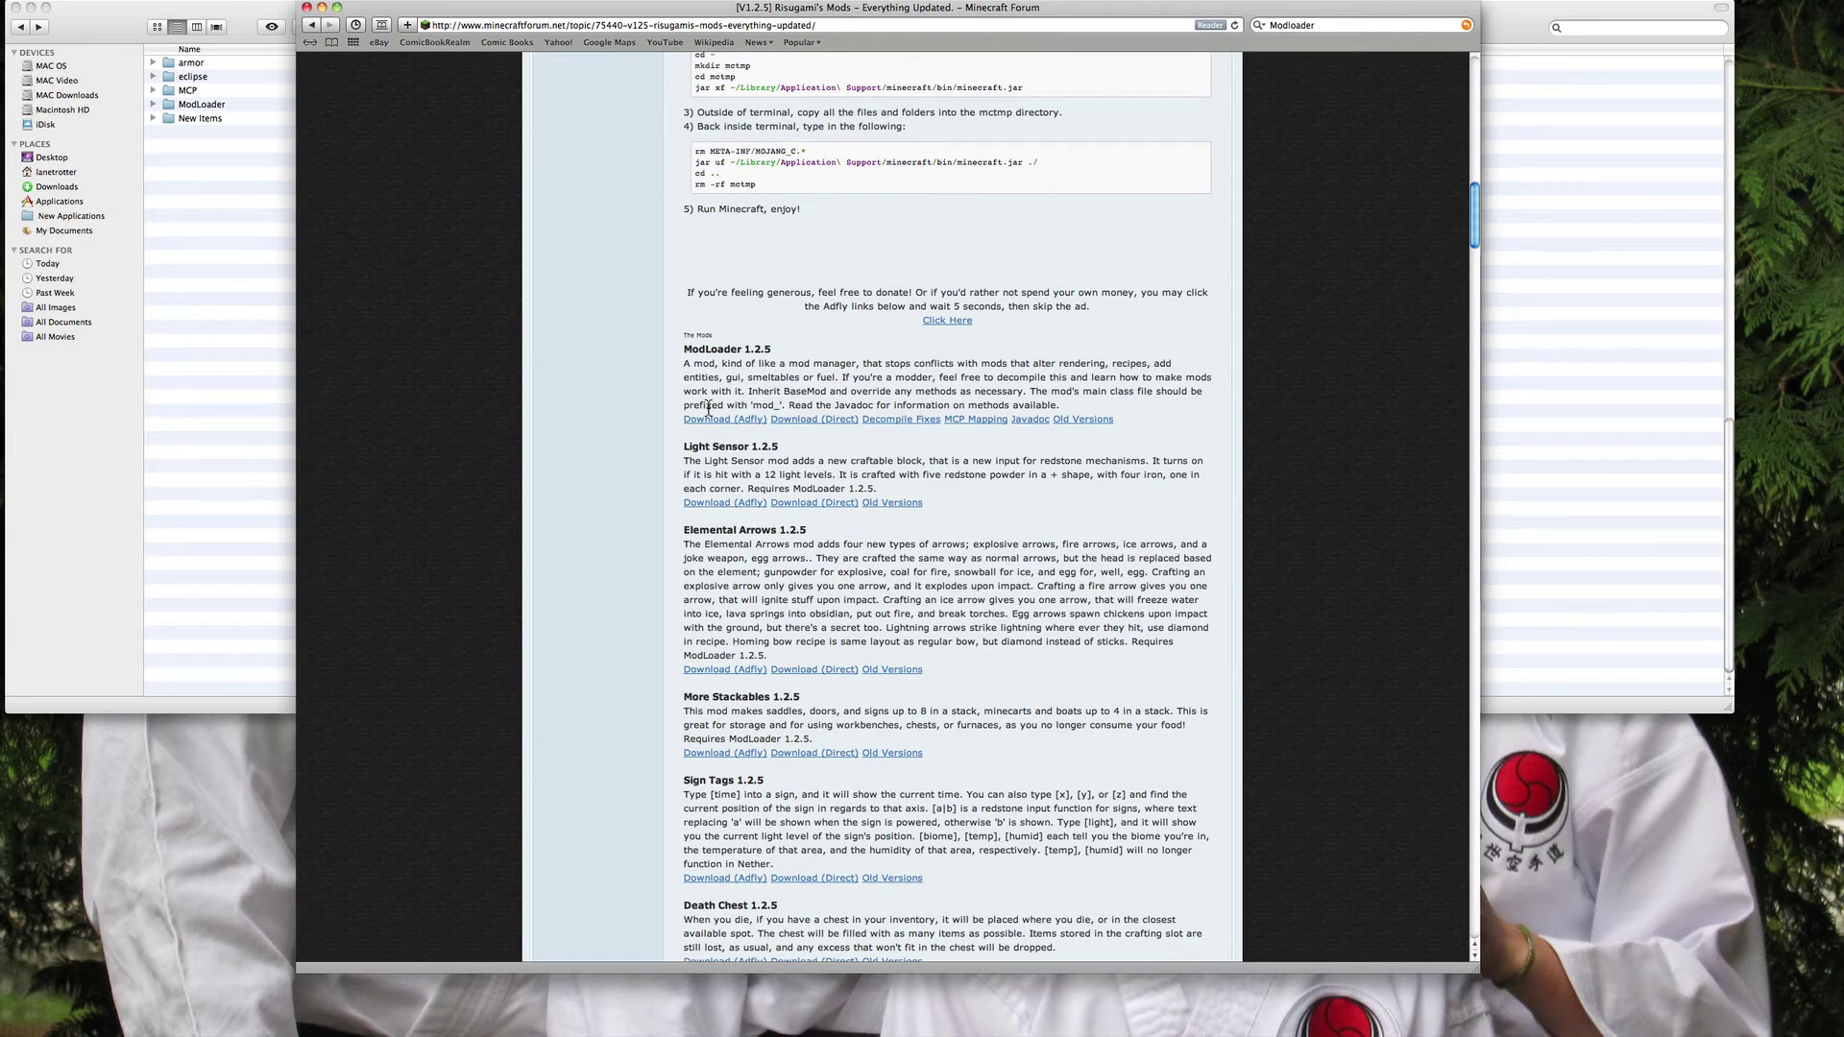
left_click_drag(1080, 403, 803, 341)
left_click(839, 331)
left_click(306, 8)
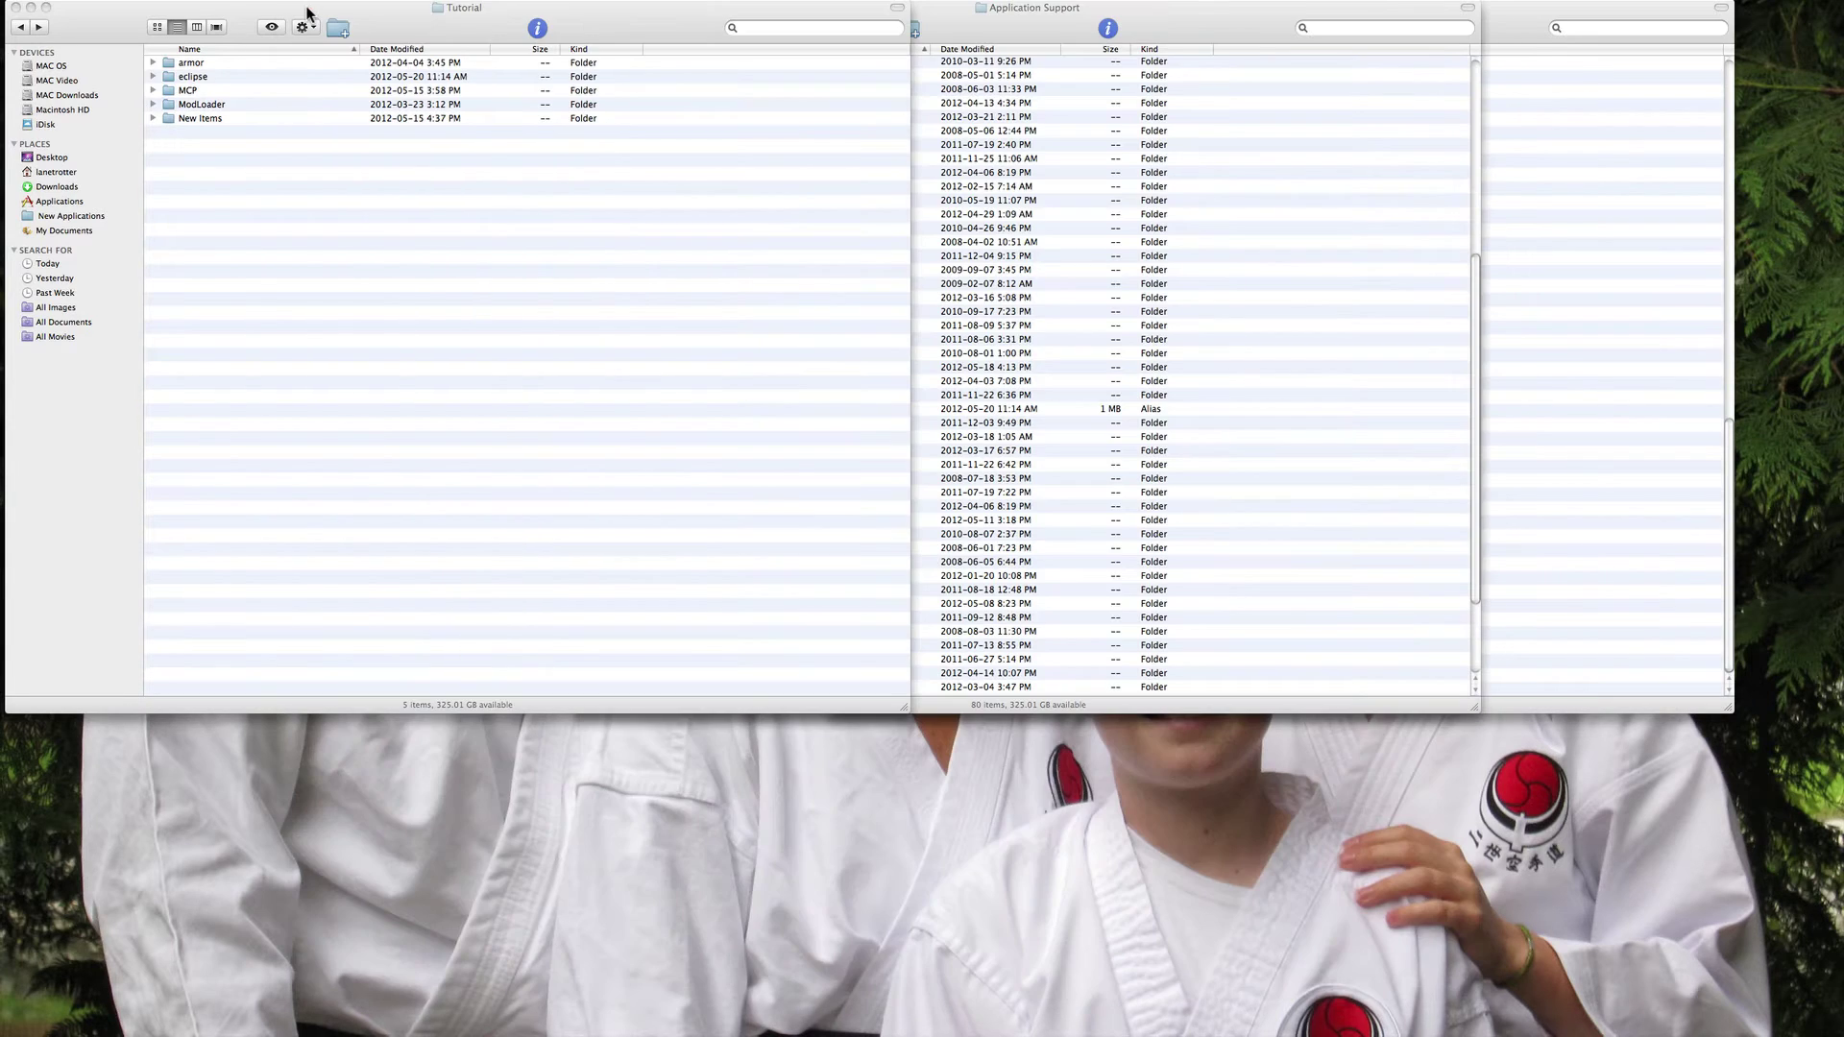
Step: Bring the Tutorial window forward, select its folders, and open New Items
left_click(431, 14)
mouse_move(431, 14)
left_mouse_down()
mouse_move(468, 14)
mouse_move(435, 13)
left_mouse_up()
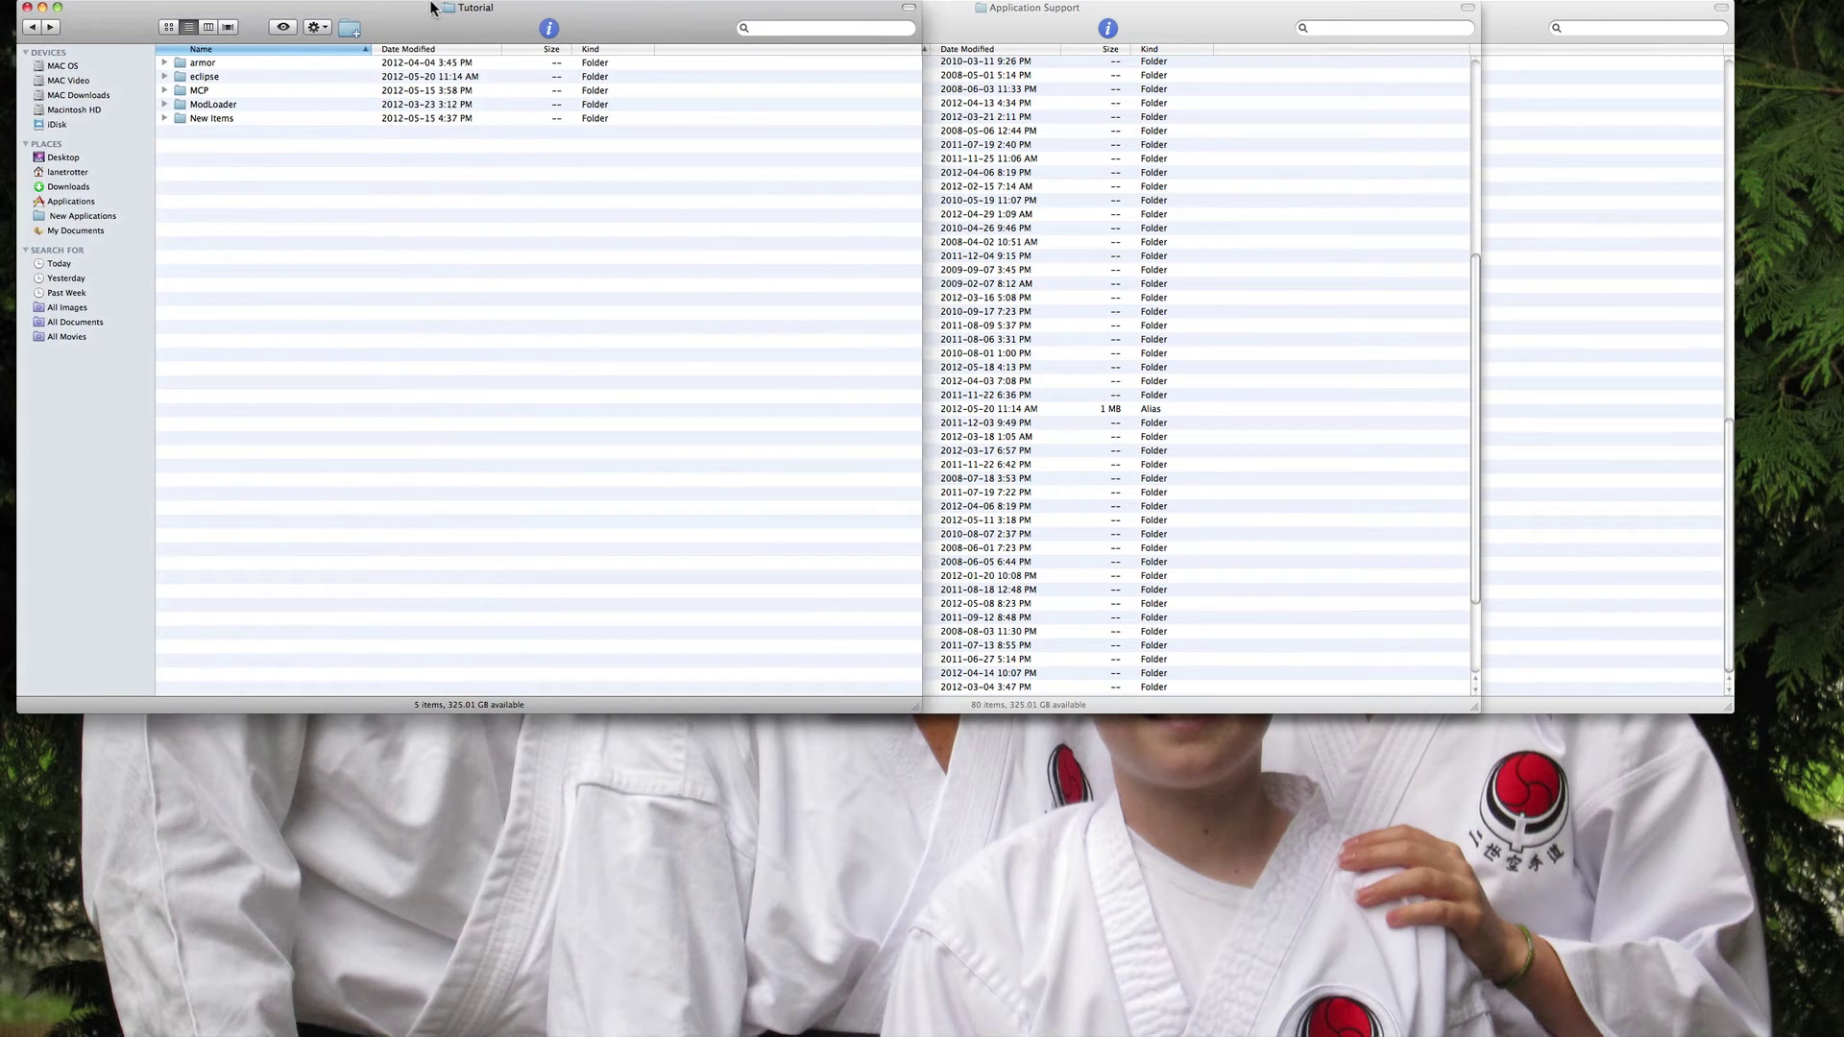
left_click(203, 77)
left_click(214, 104, "shift")
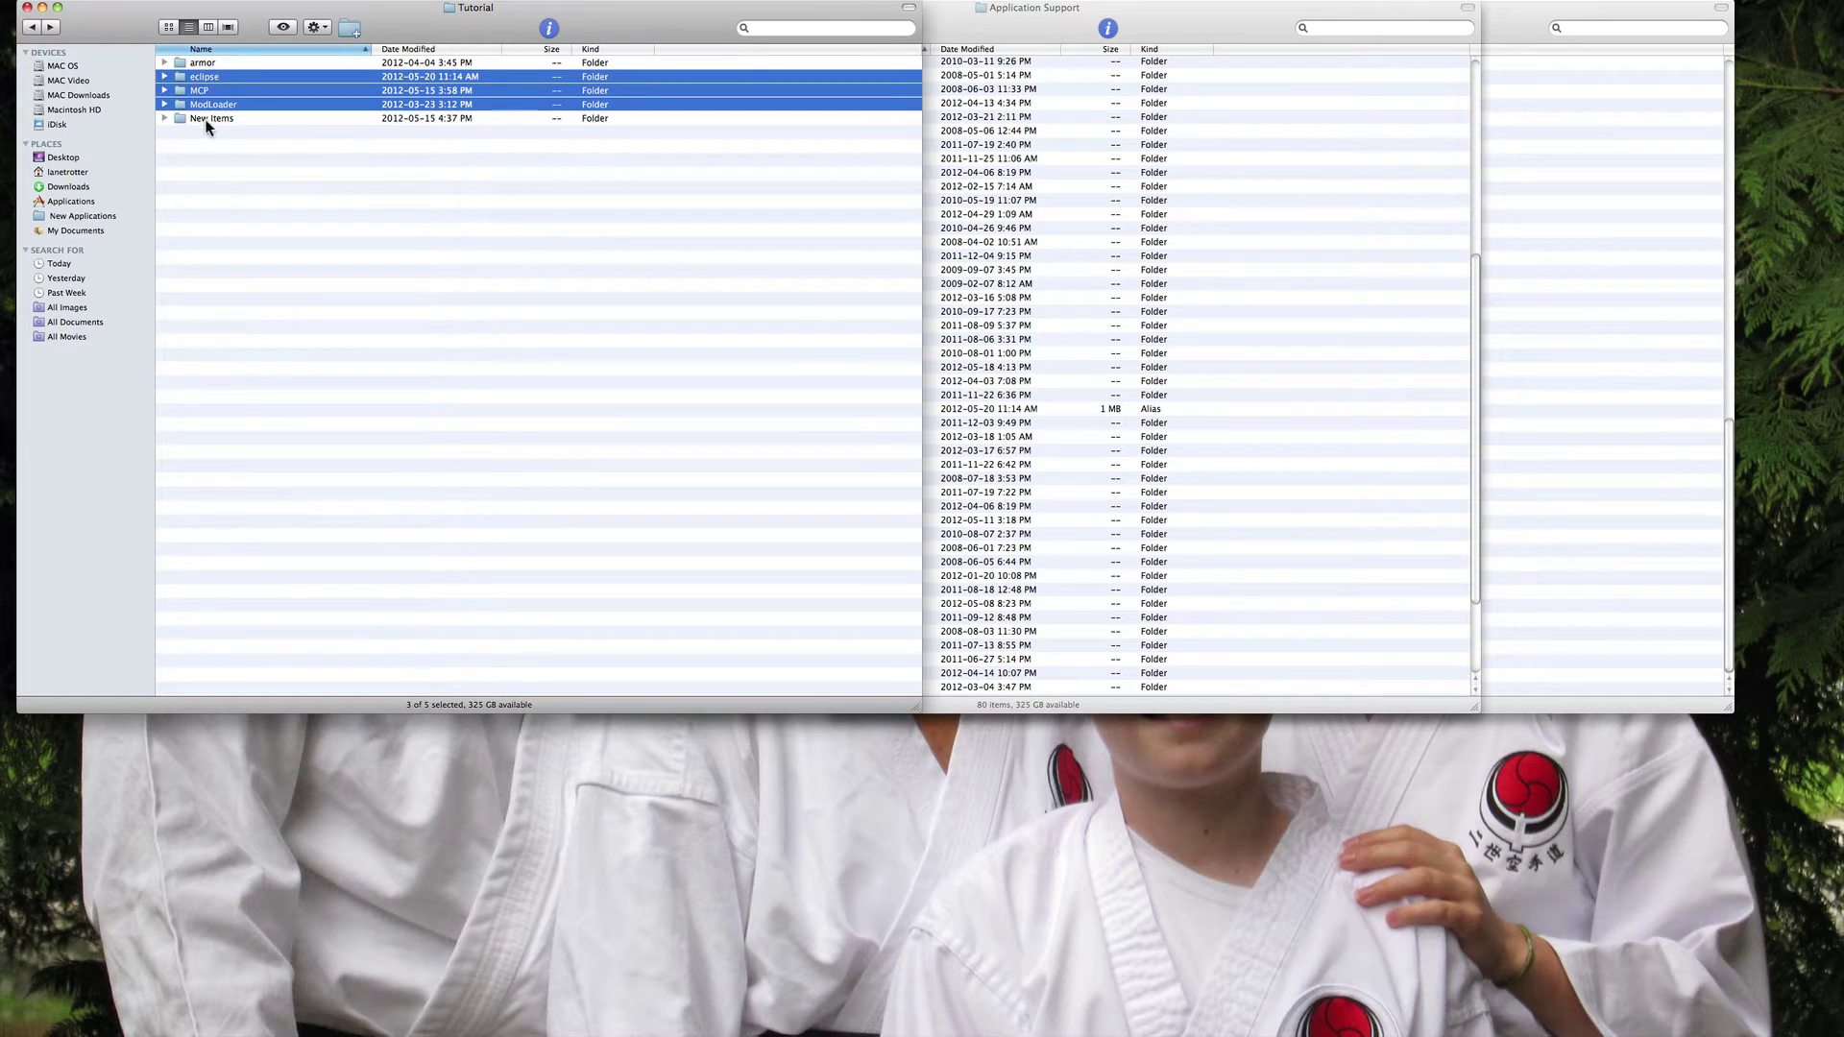
left_click(216, 126)
double_click(210, 119)
Step: Quick Look the New Items textures from Lapis Axe.png through Super Tool.png
left_click(229, 81)
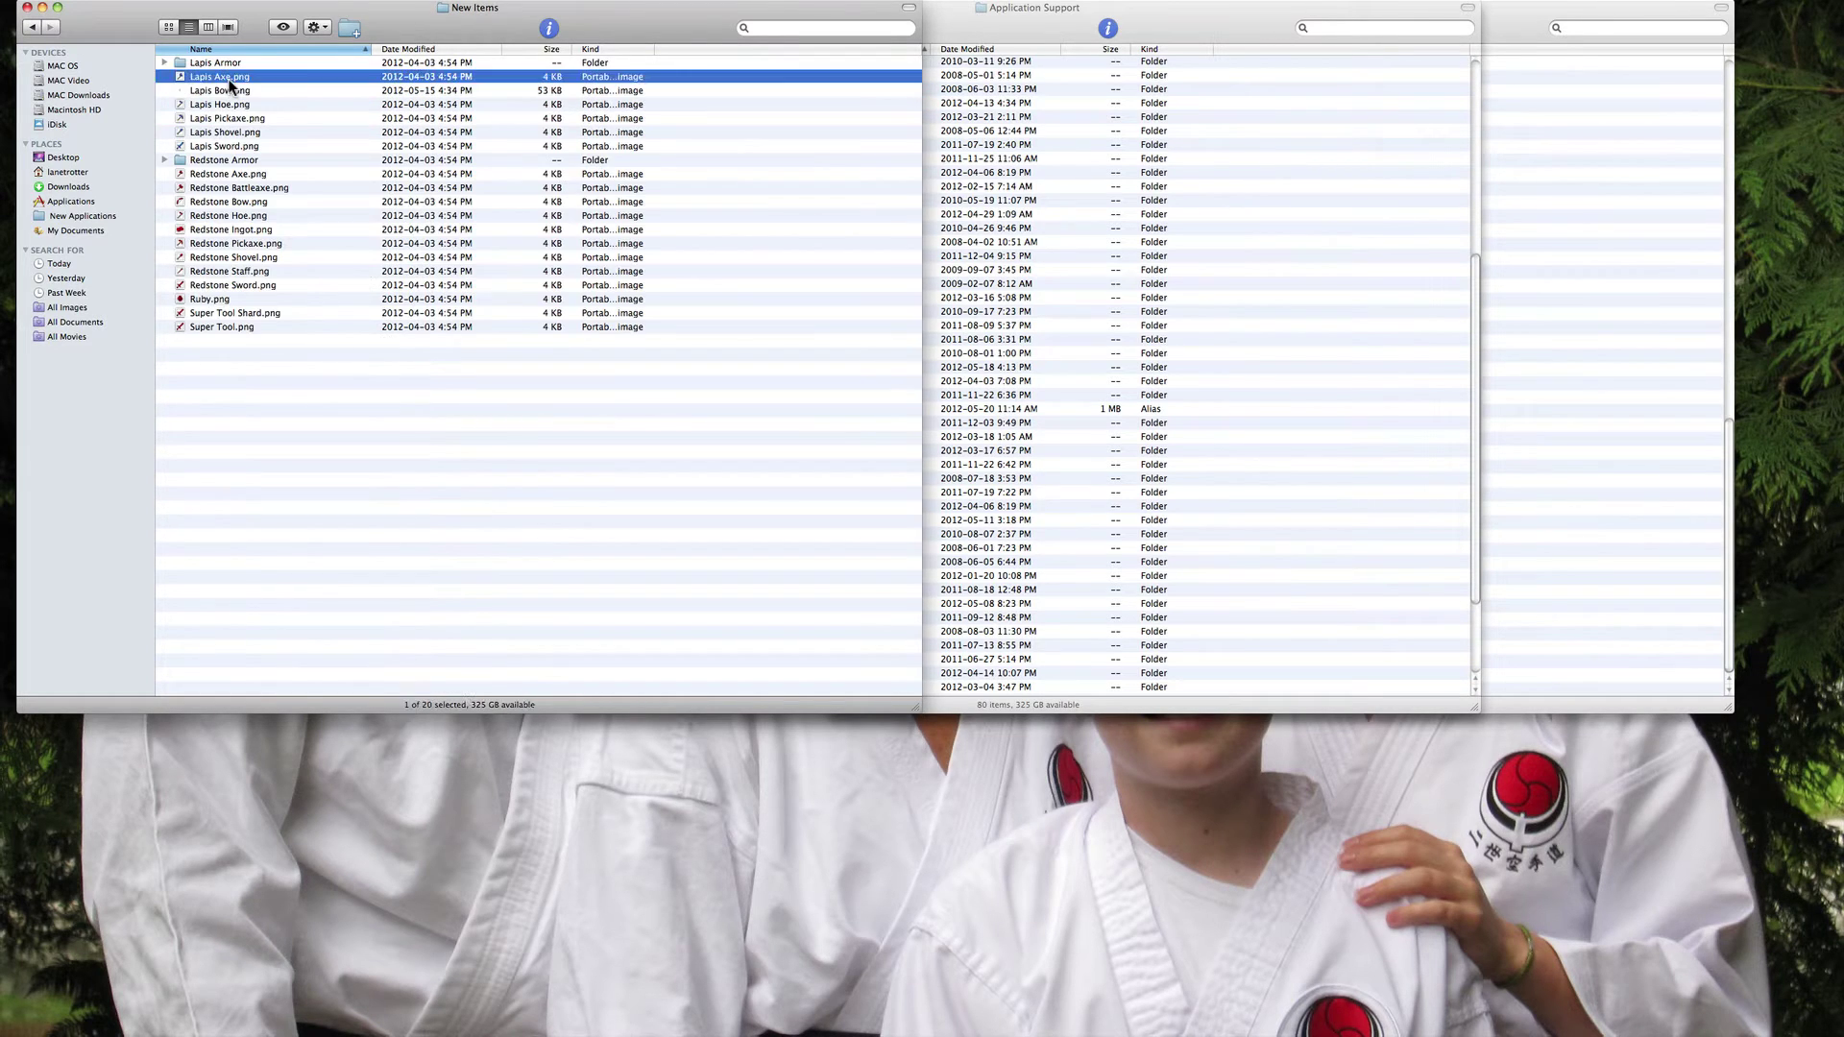
key("space")
key("Down")
key("Down")
key("Down")
key("Down")
key("Down")
key("Down")
key("Down")
key("Down")
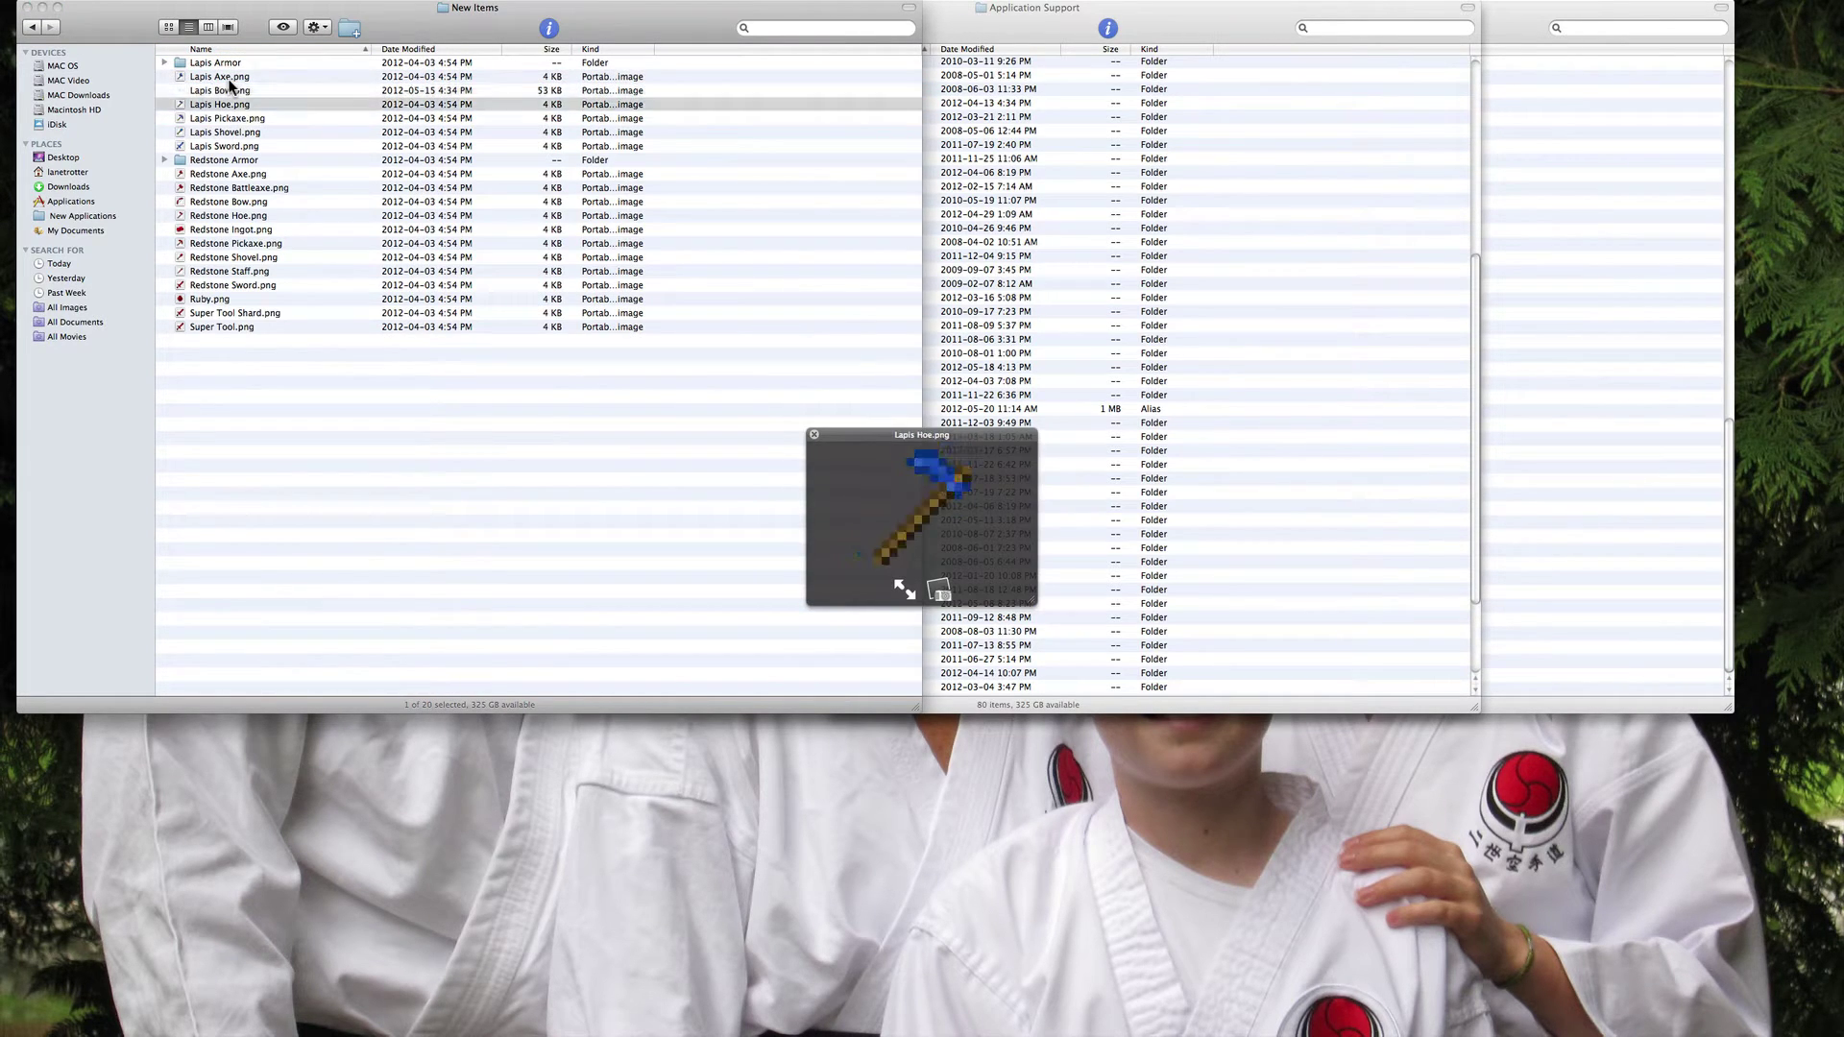
key("Down")
key("Down")
key("Down")
key("Down")
key("Down")
key("Down")
key("Down")
key("Down")
key("Down")
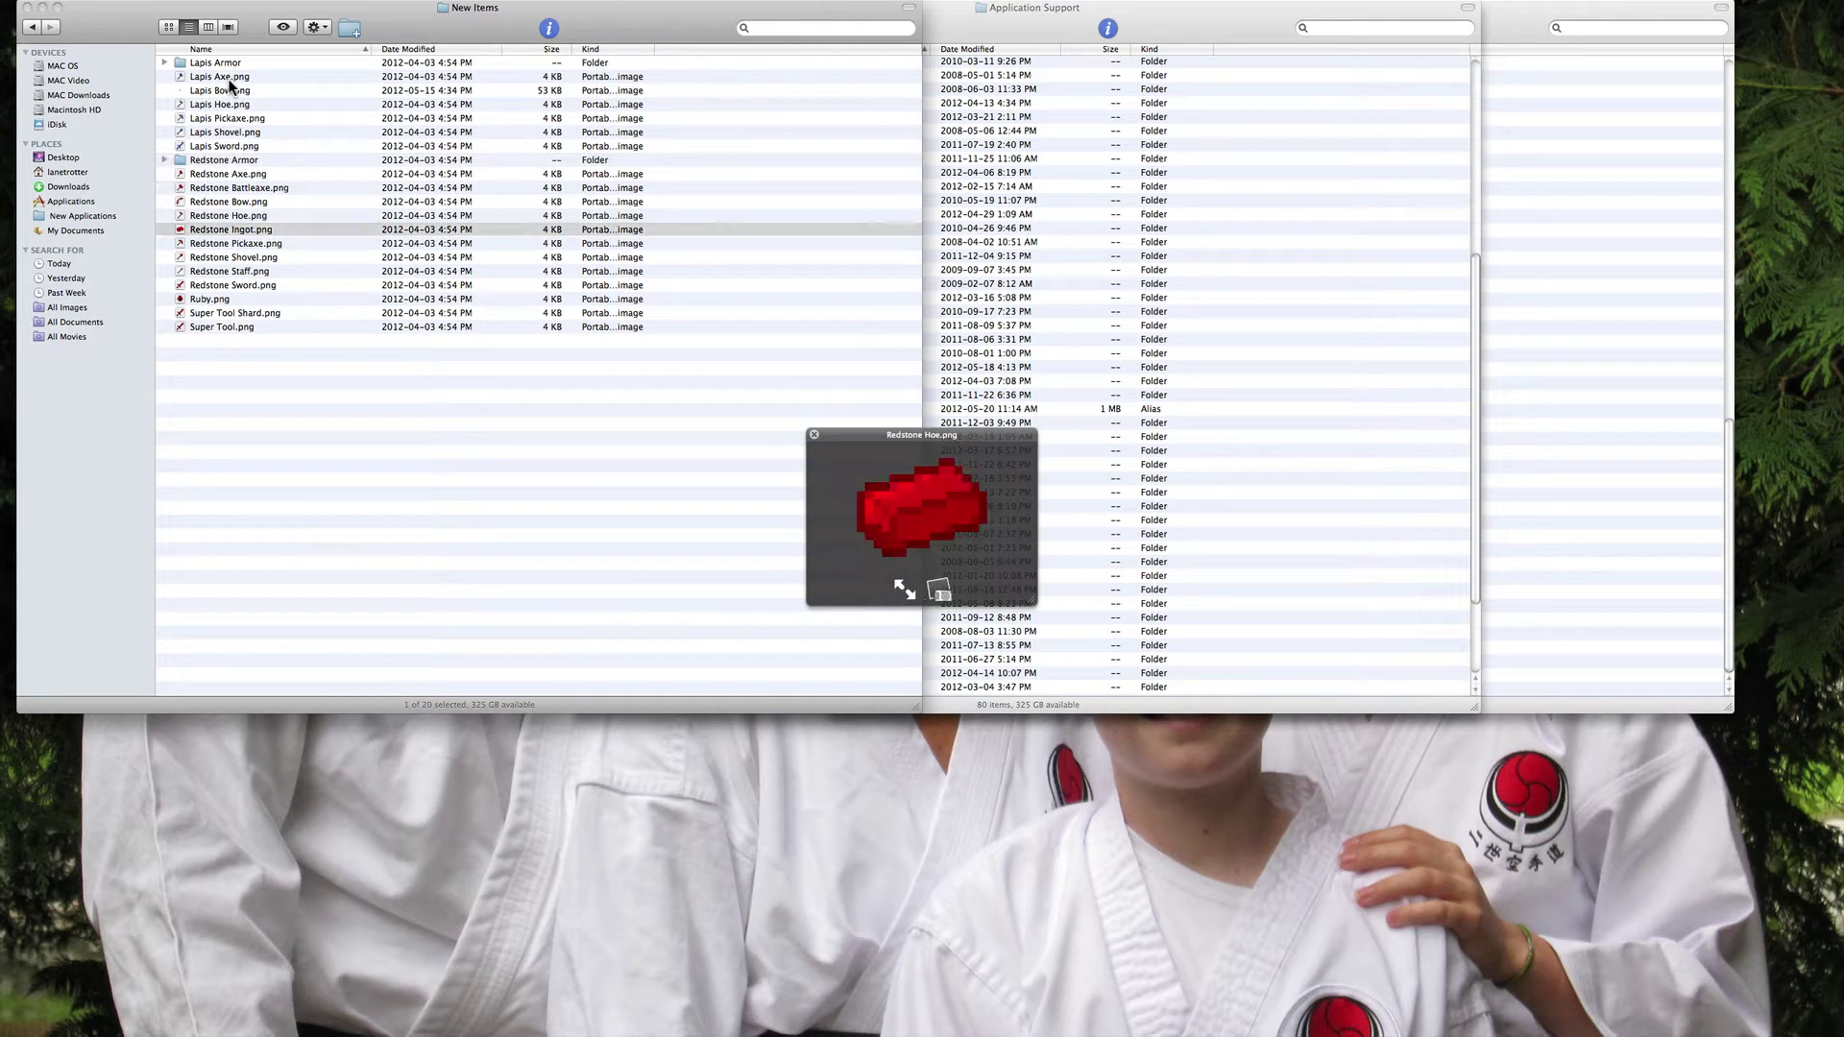
key("Down")
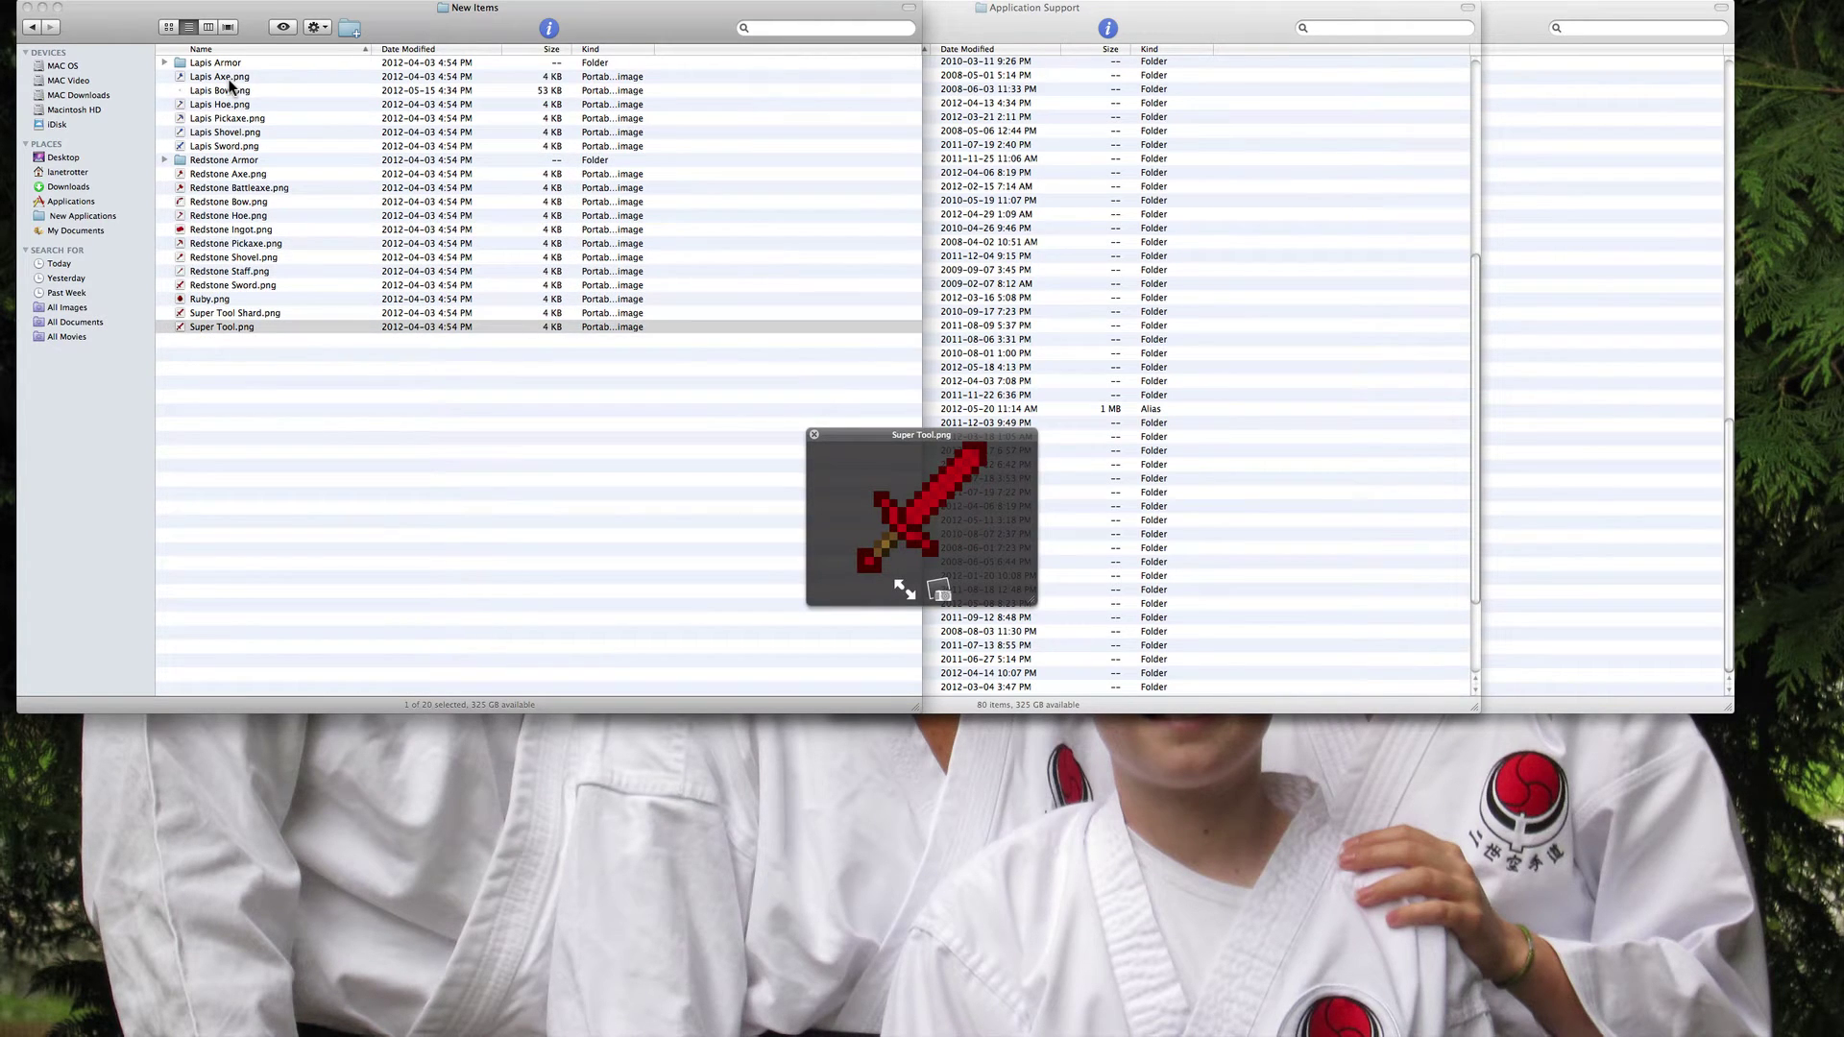
left_click(225, 330)
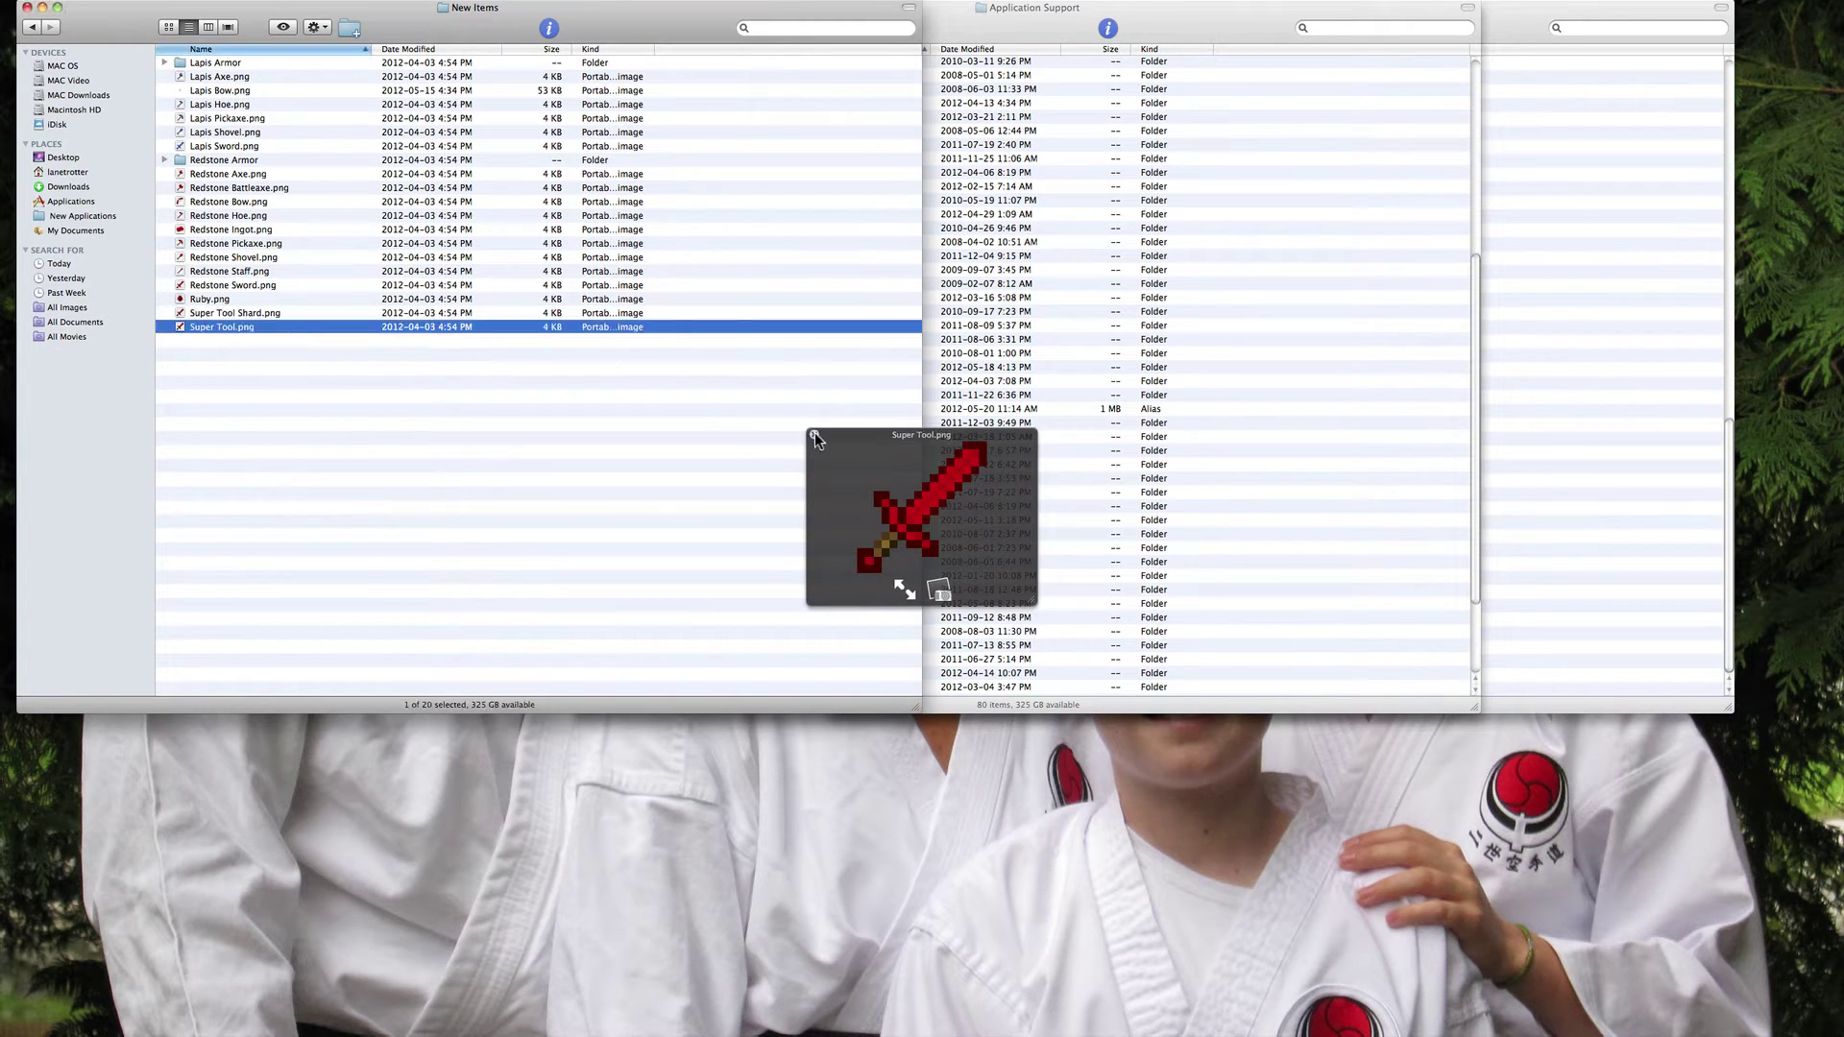
Step: Preview the Redstone Armor textures, then return to New Items
left_click(815, 437)
double_click(253, 161)
left_click(217, 61)
key("Down")
key("Down")
key("space")
key("Down")
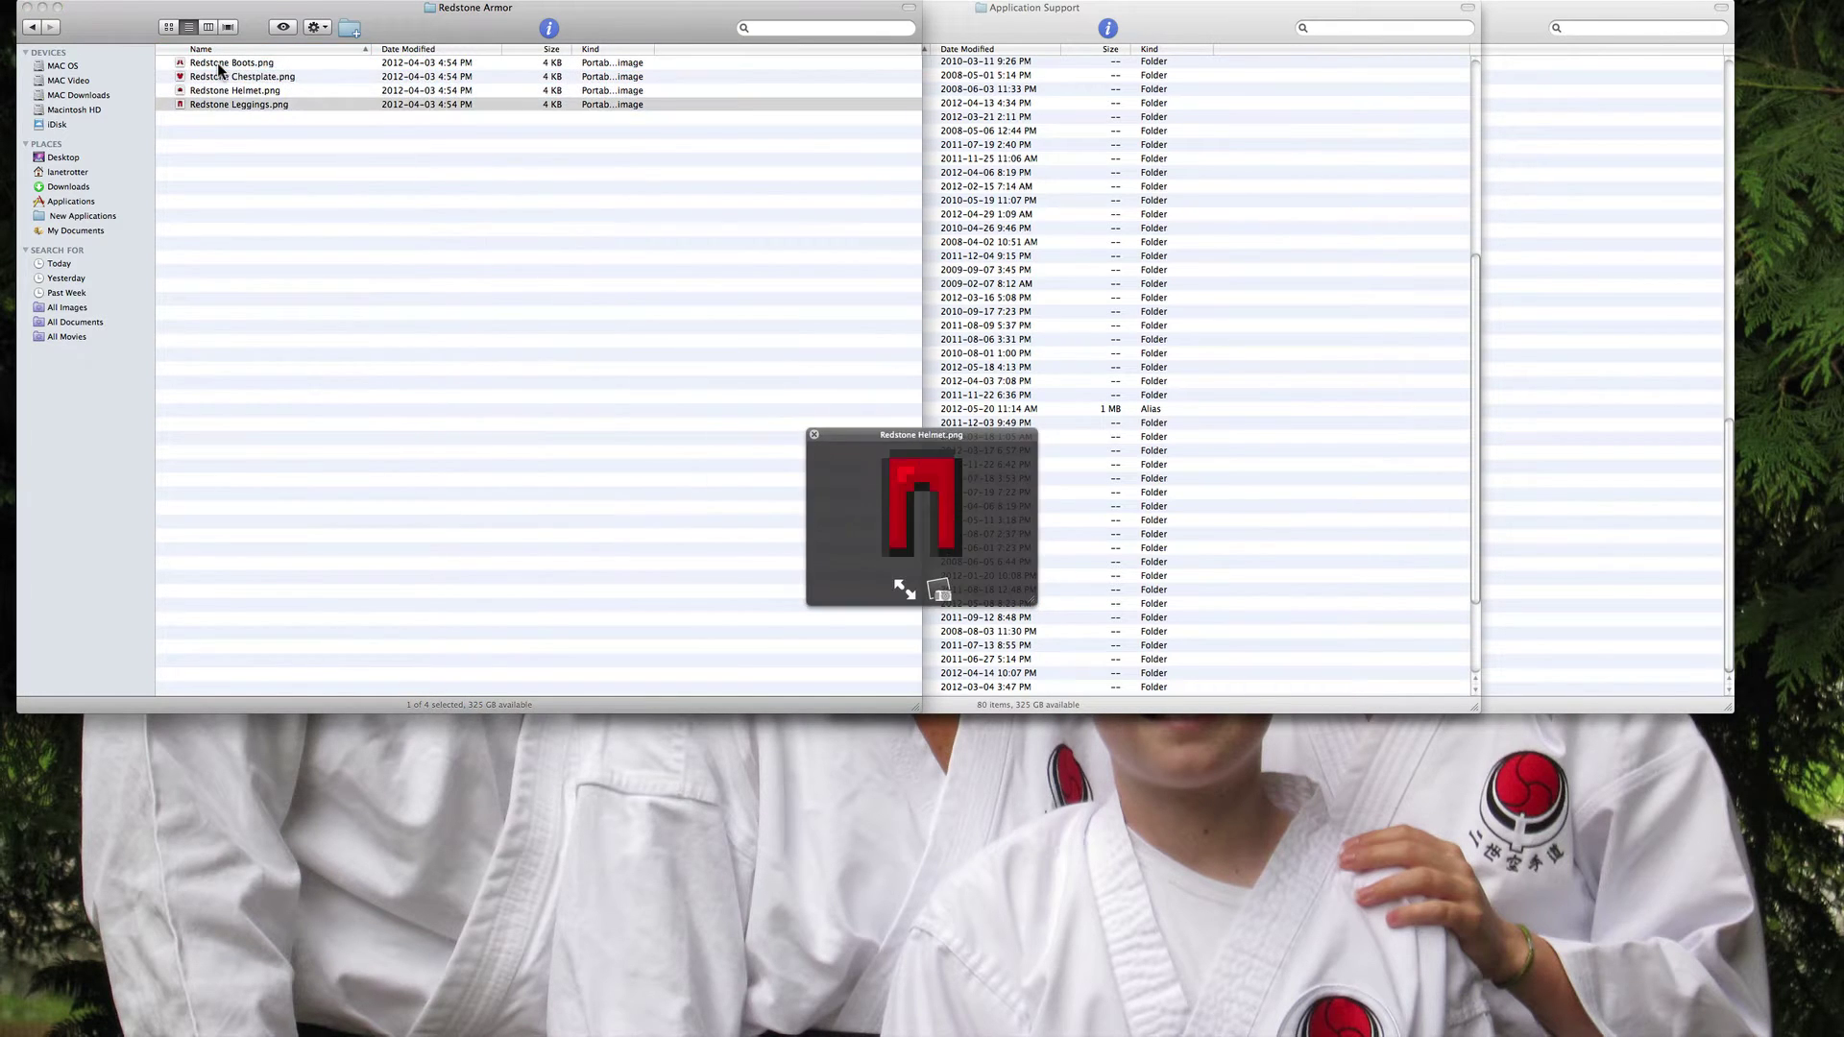
key("space")
left_click(29, 32)
Step: Preview the Lapis Armor Chestplate and Boots textures, then return to Tutorial
double_click(210, 62)
left_click_drag(238, 74, 378, 192)
key("space")
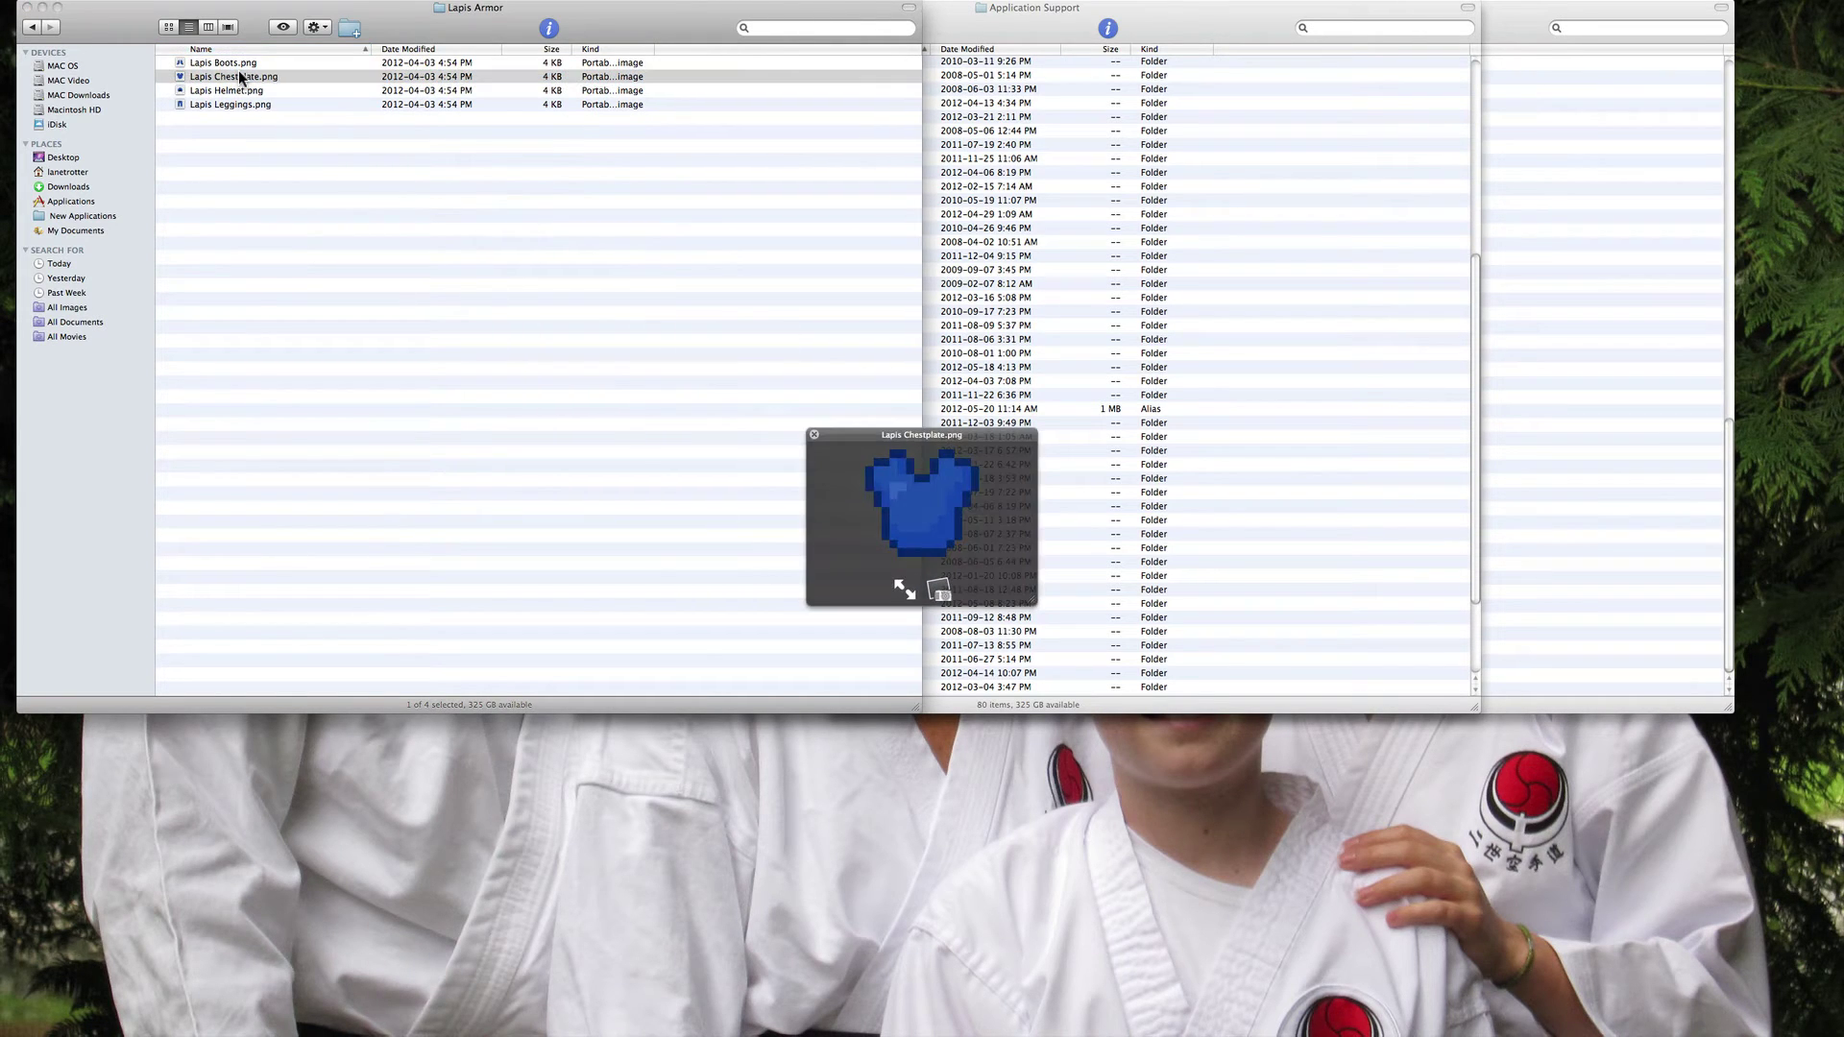
key("Up")
left_click(35, 29)
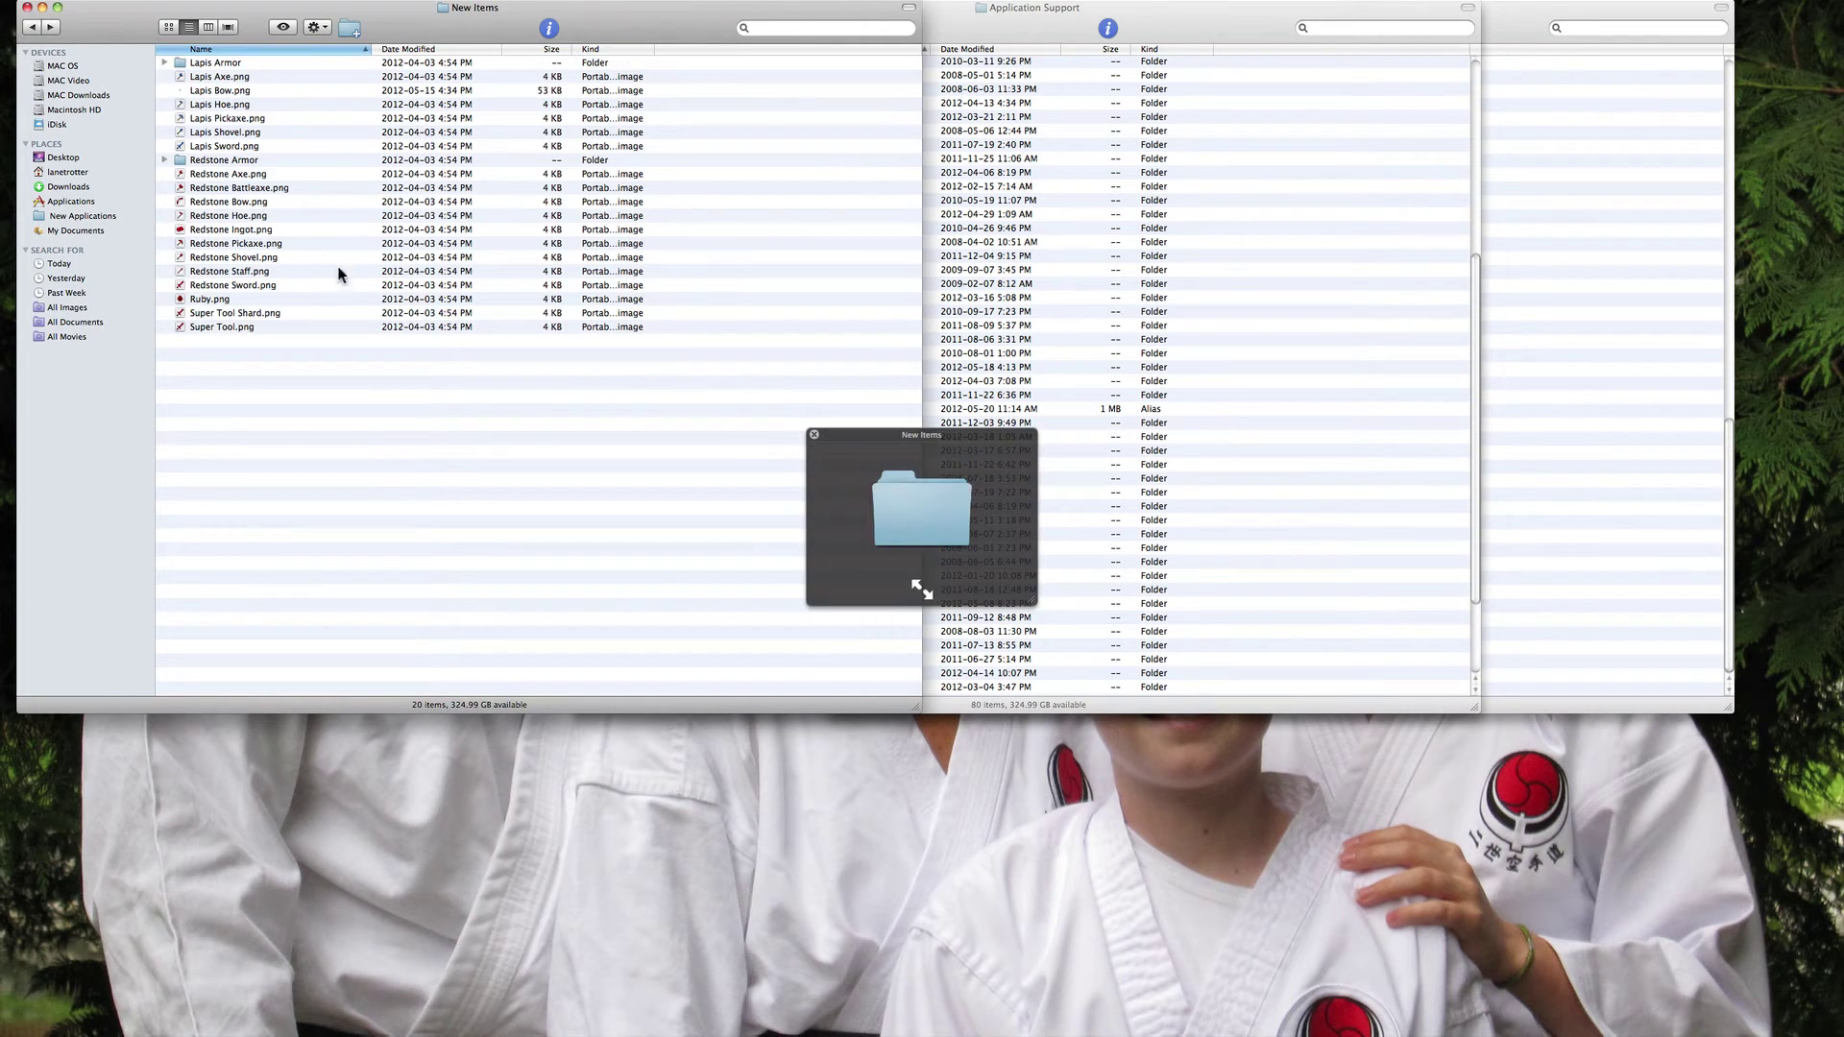
left_click(815, 433)
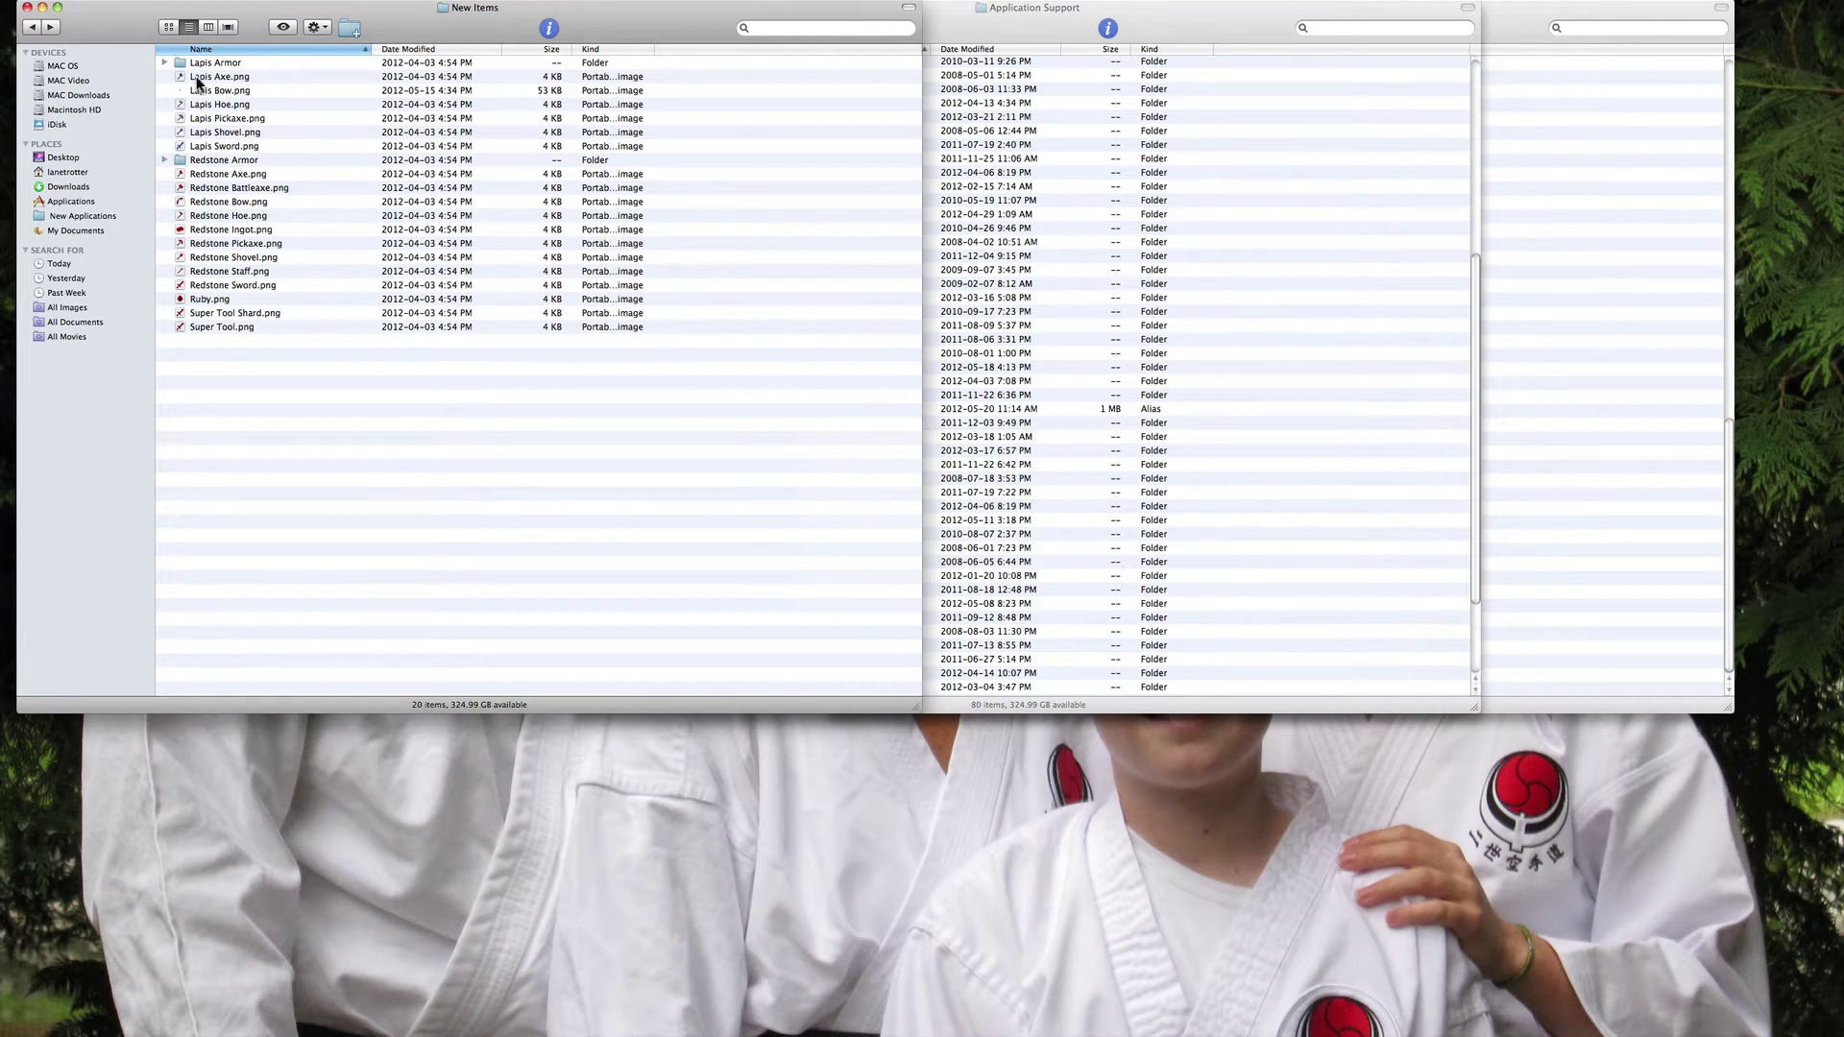
left_click(38, 29)
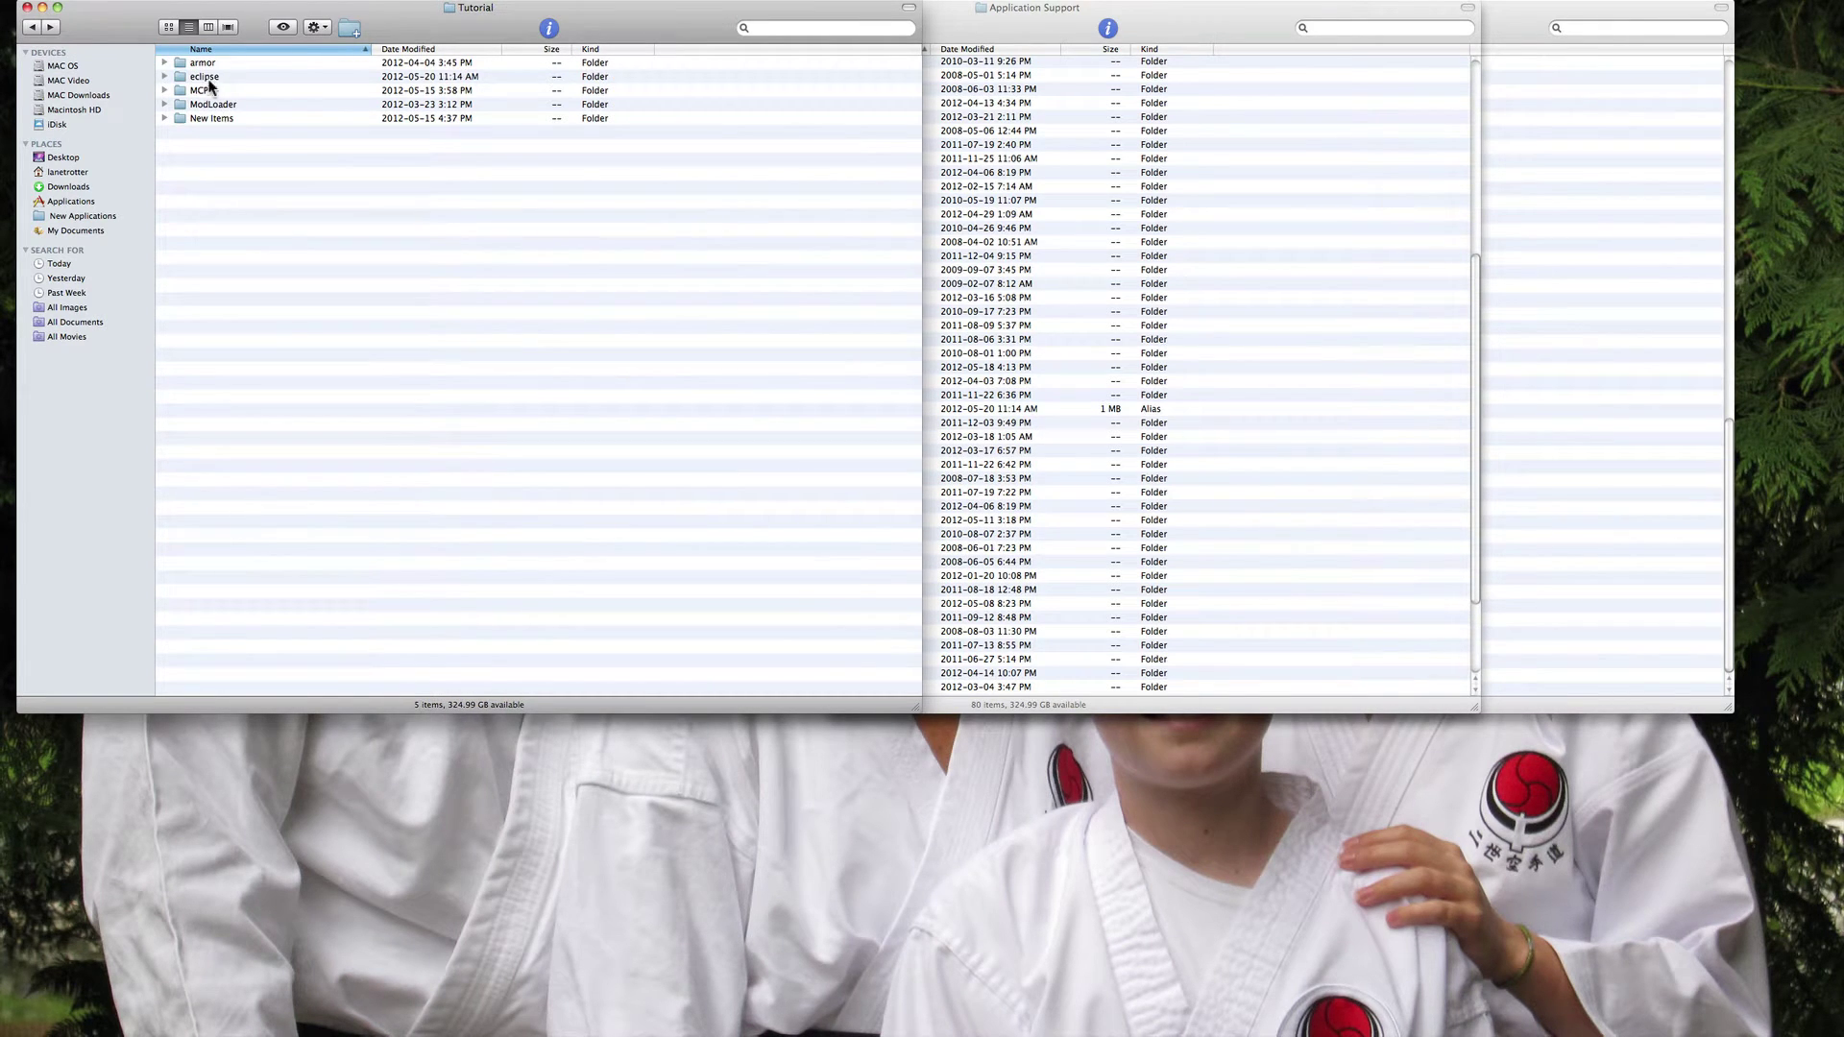
Step: Preview redstone_1.png and redstone_2.png in the armor folder, then go back to Tutorial
double_click(202, 64)
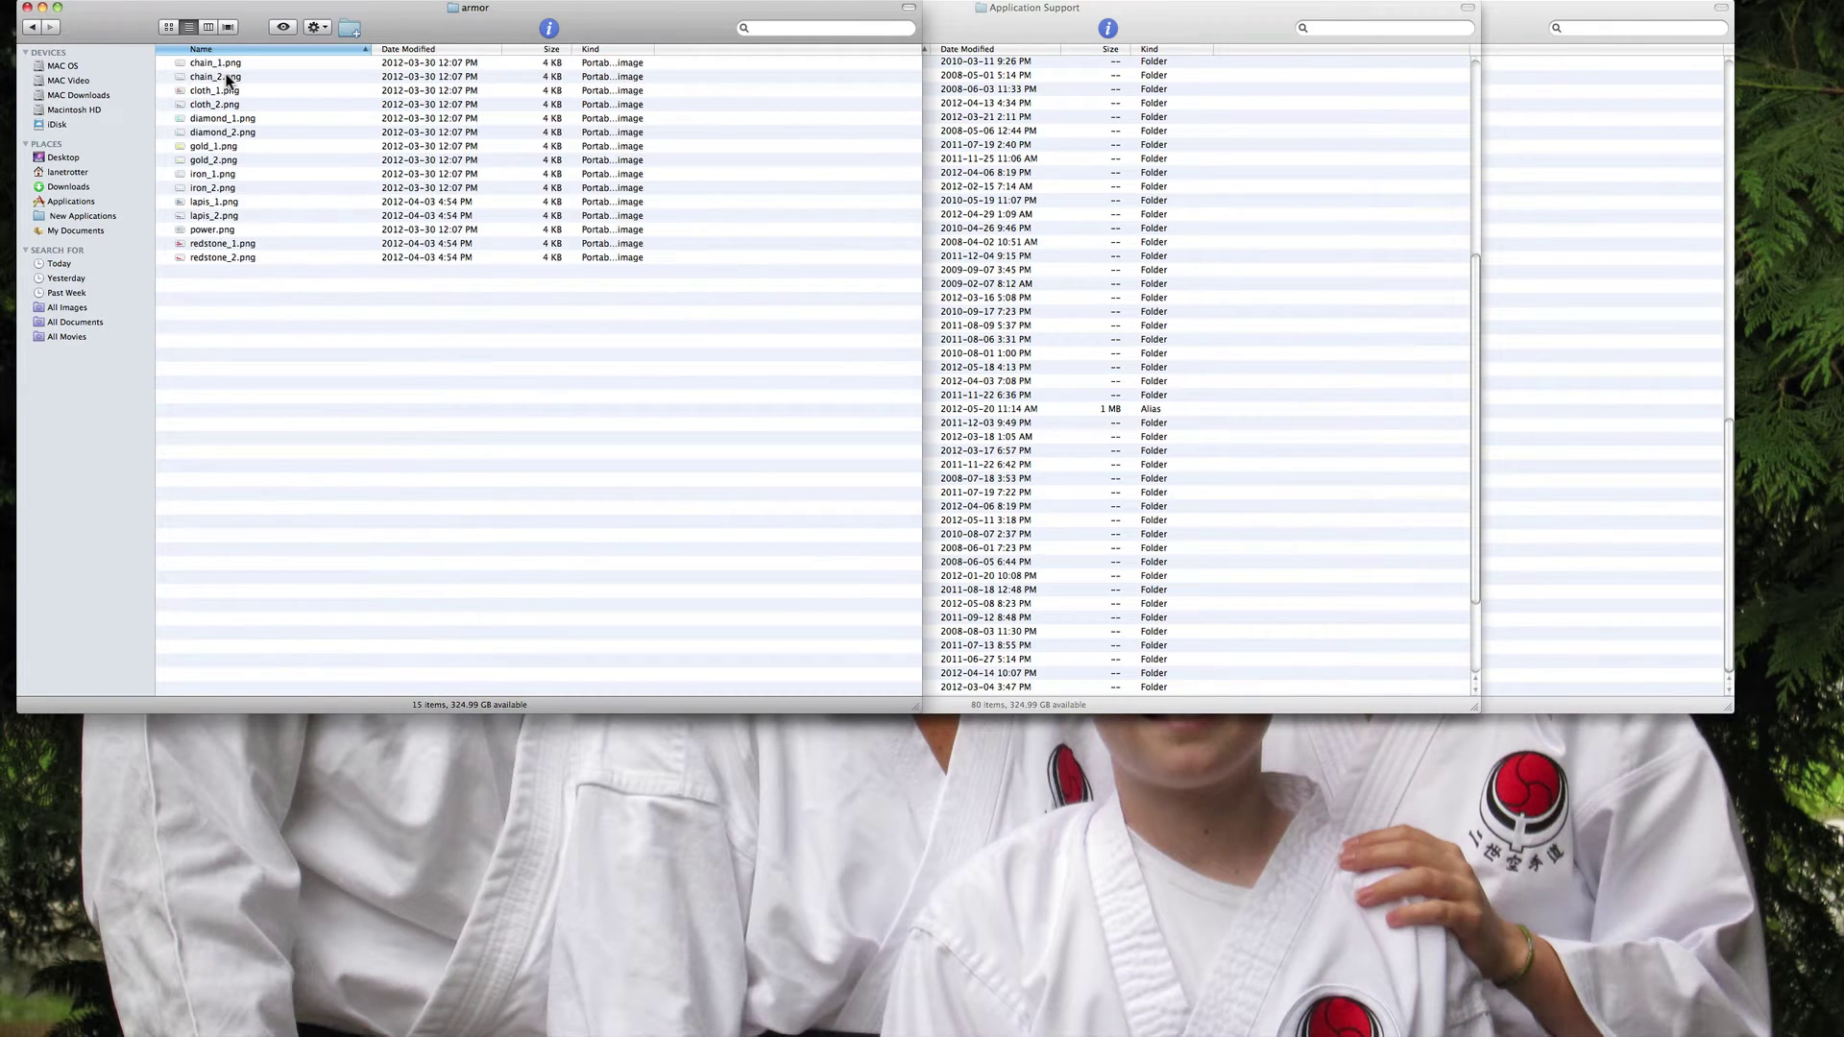
left_click(228, 242)
key("space")
key("Down")
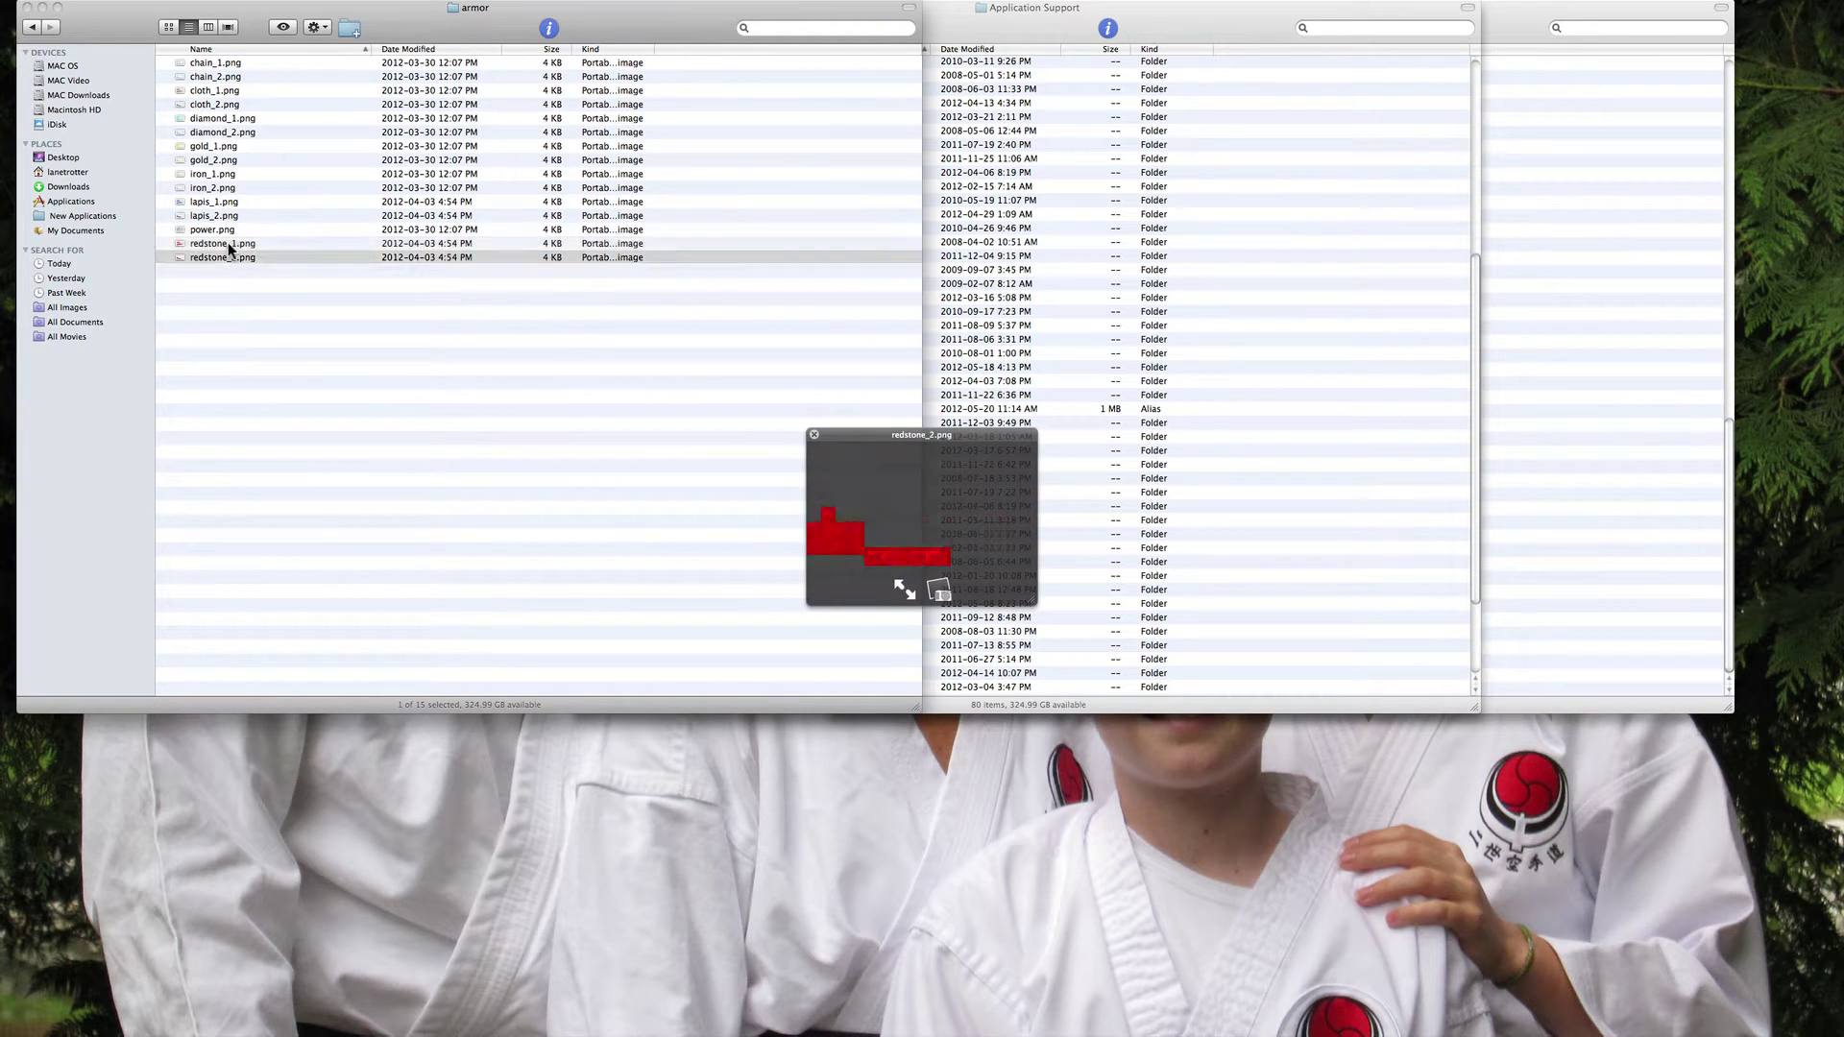
left_click(815, 433)
left_click(510, 395)
left_click(32, 29)
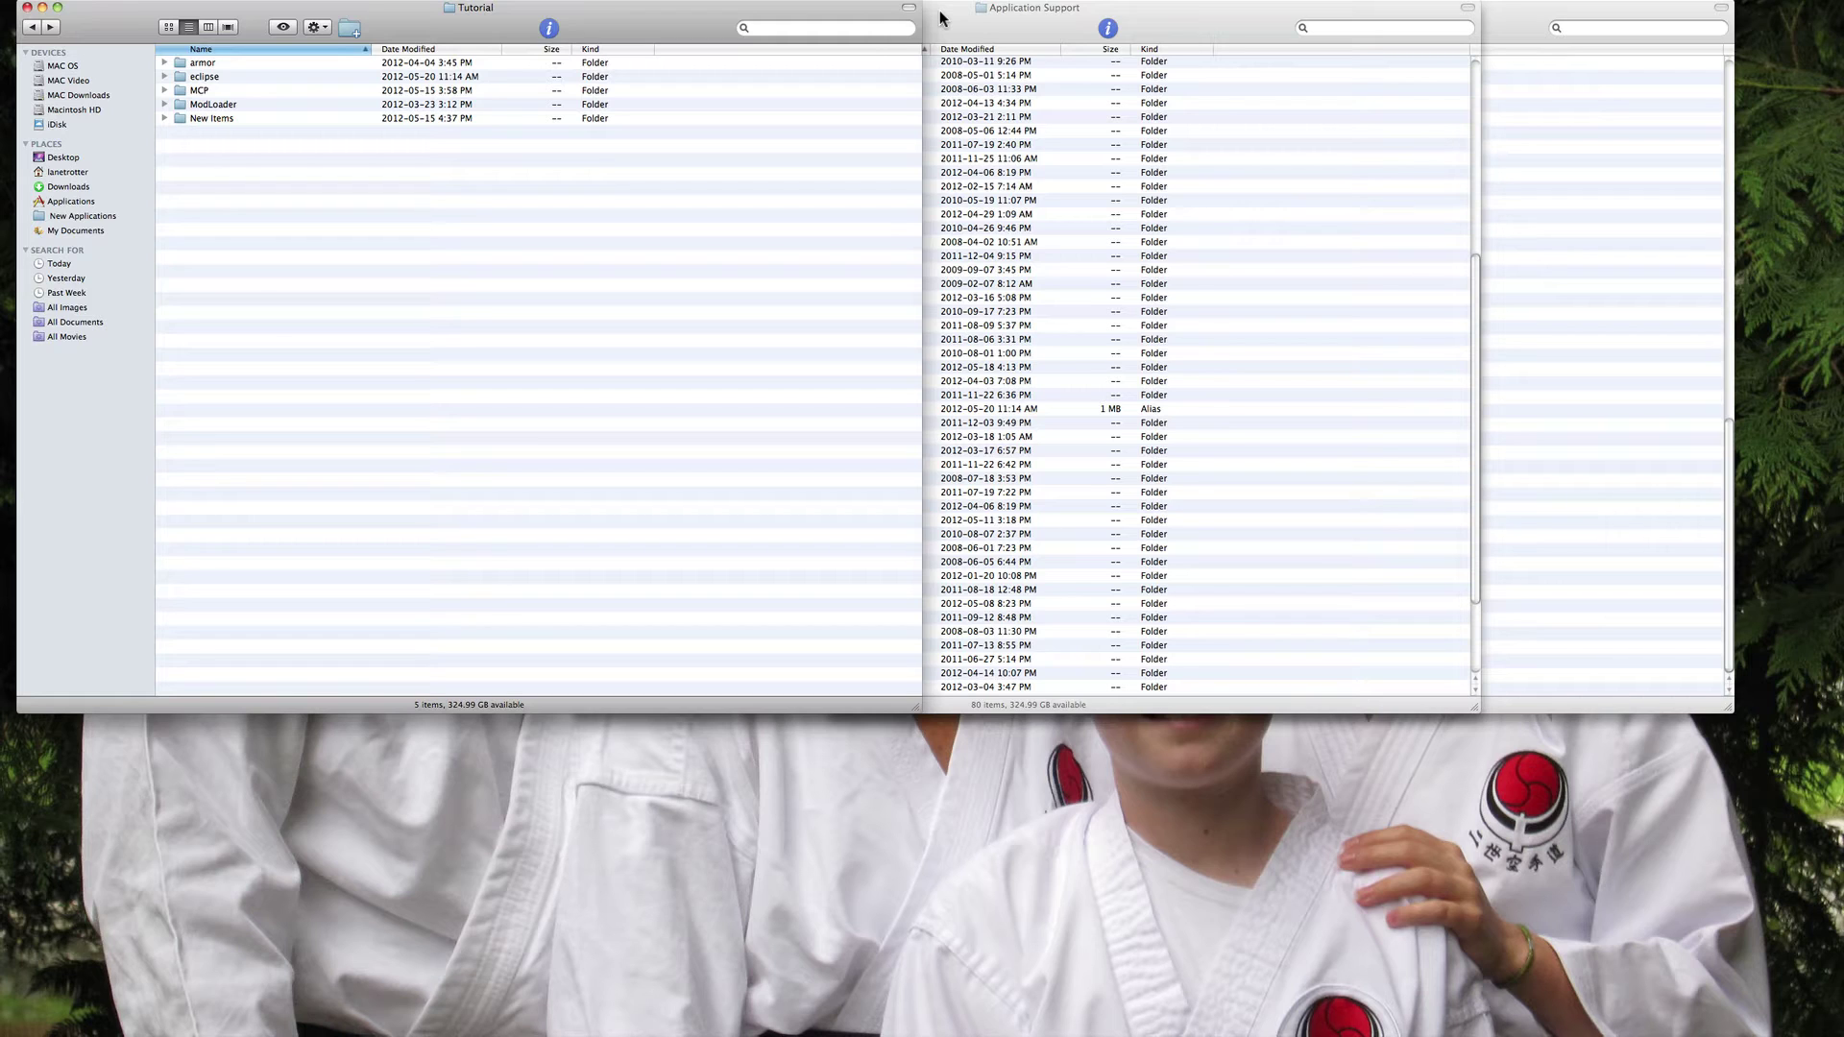
Step: Navigate from the home folder through Library into Application Support
left_click(1026, 9)
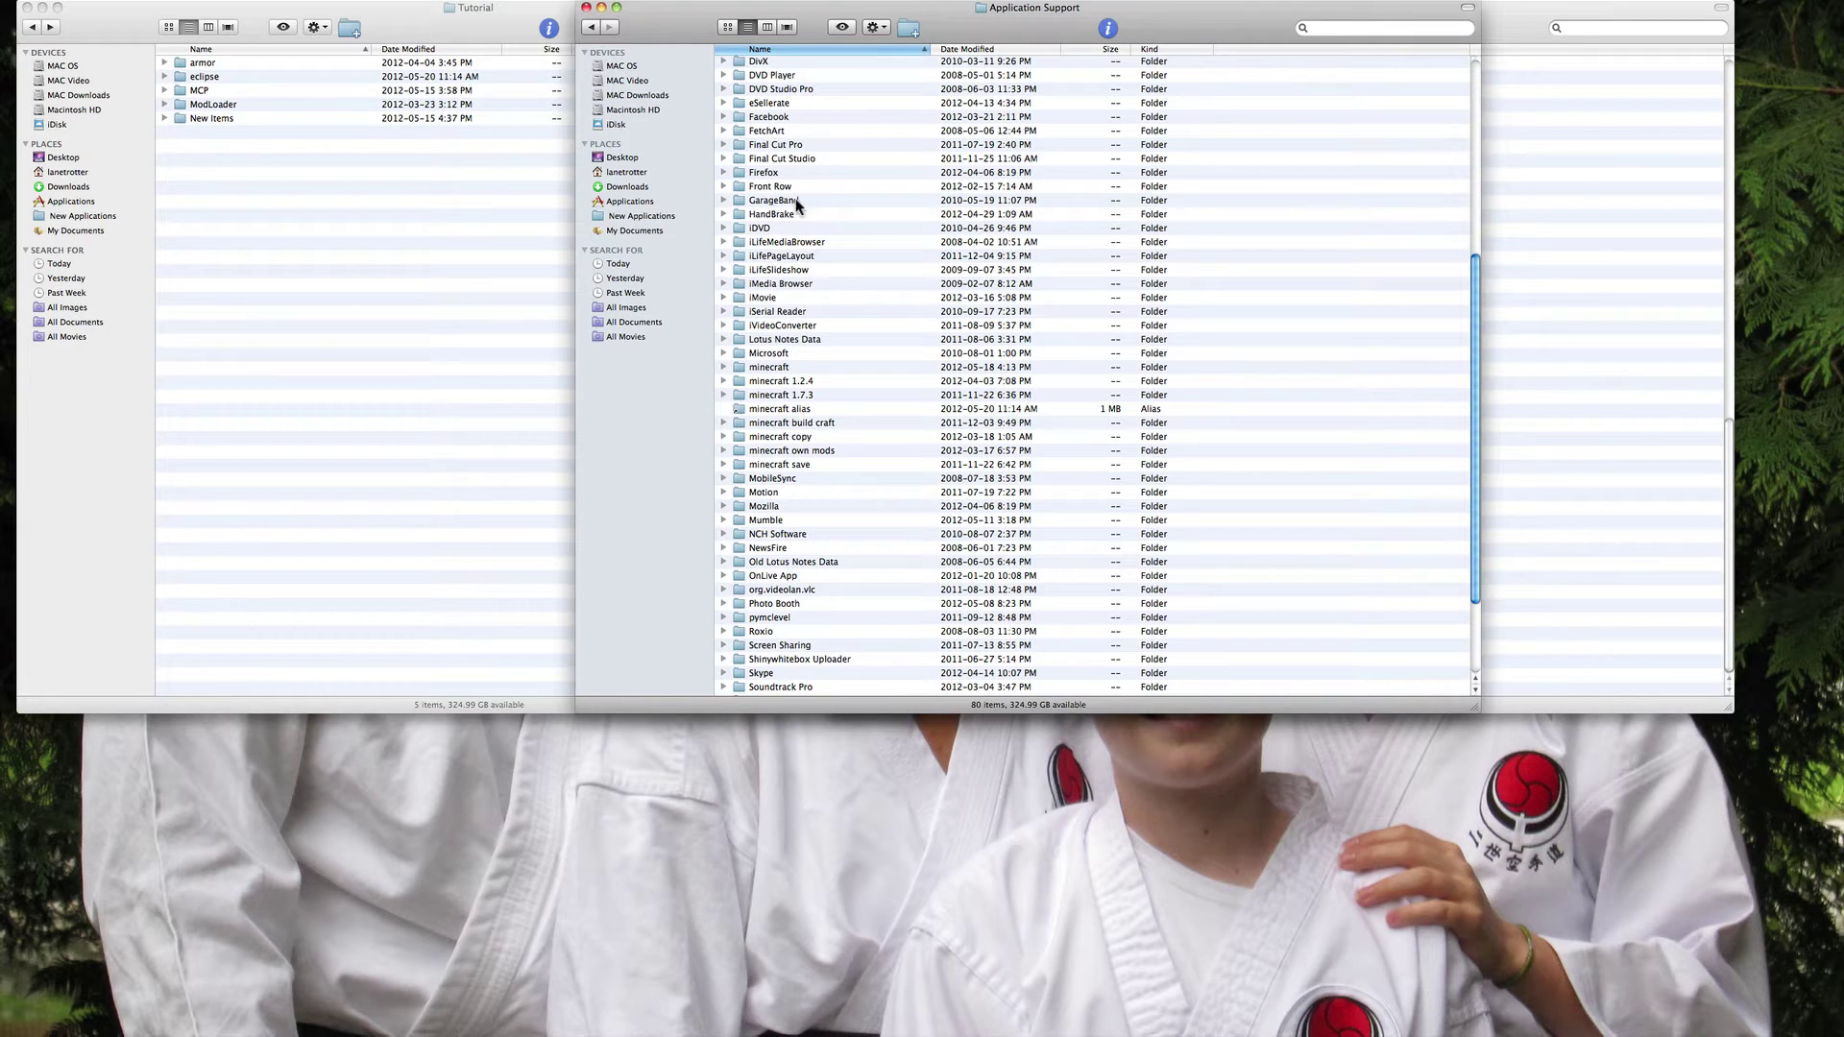
left_click(591, 29)
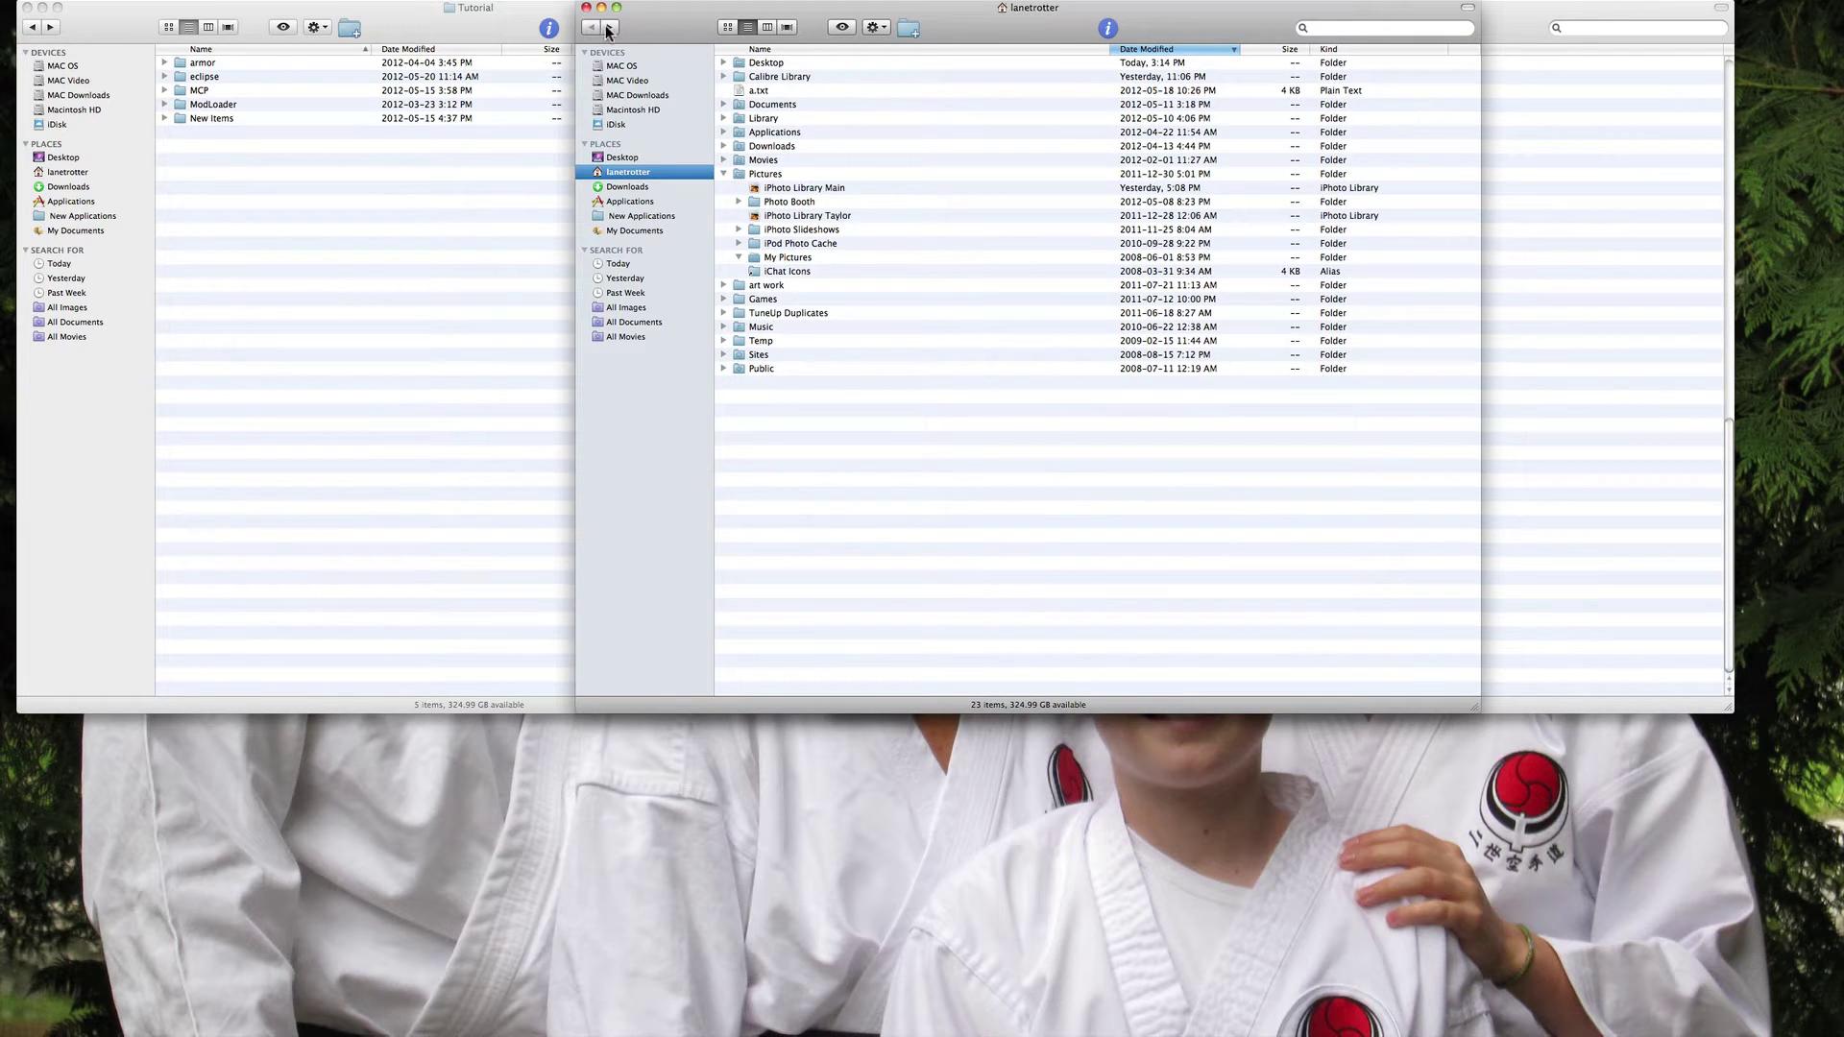
left_click(613, 29)
key("super+bracketleft")
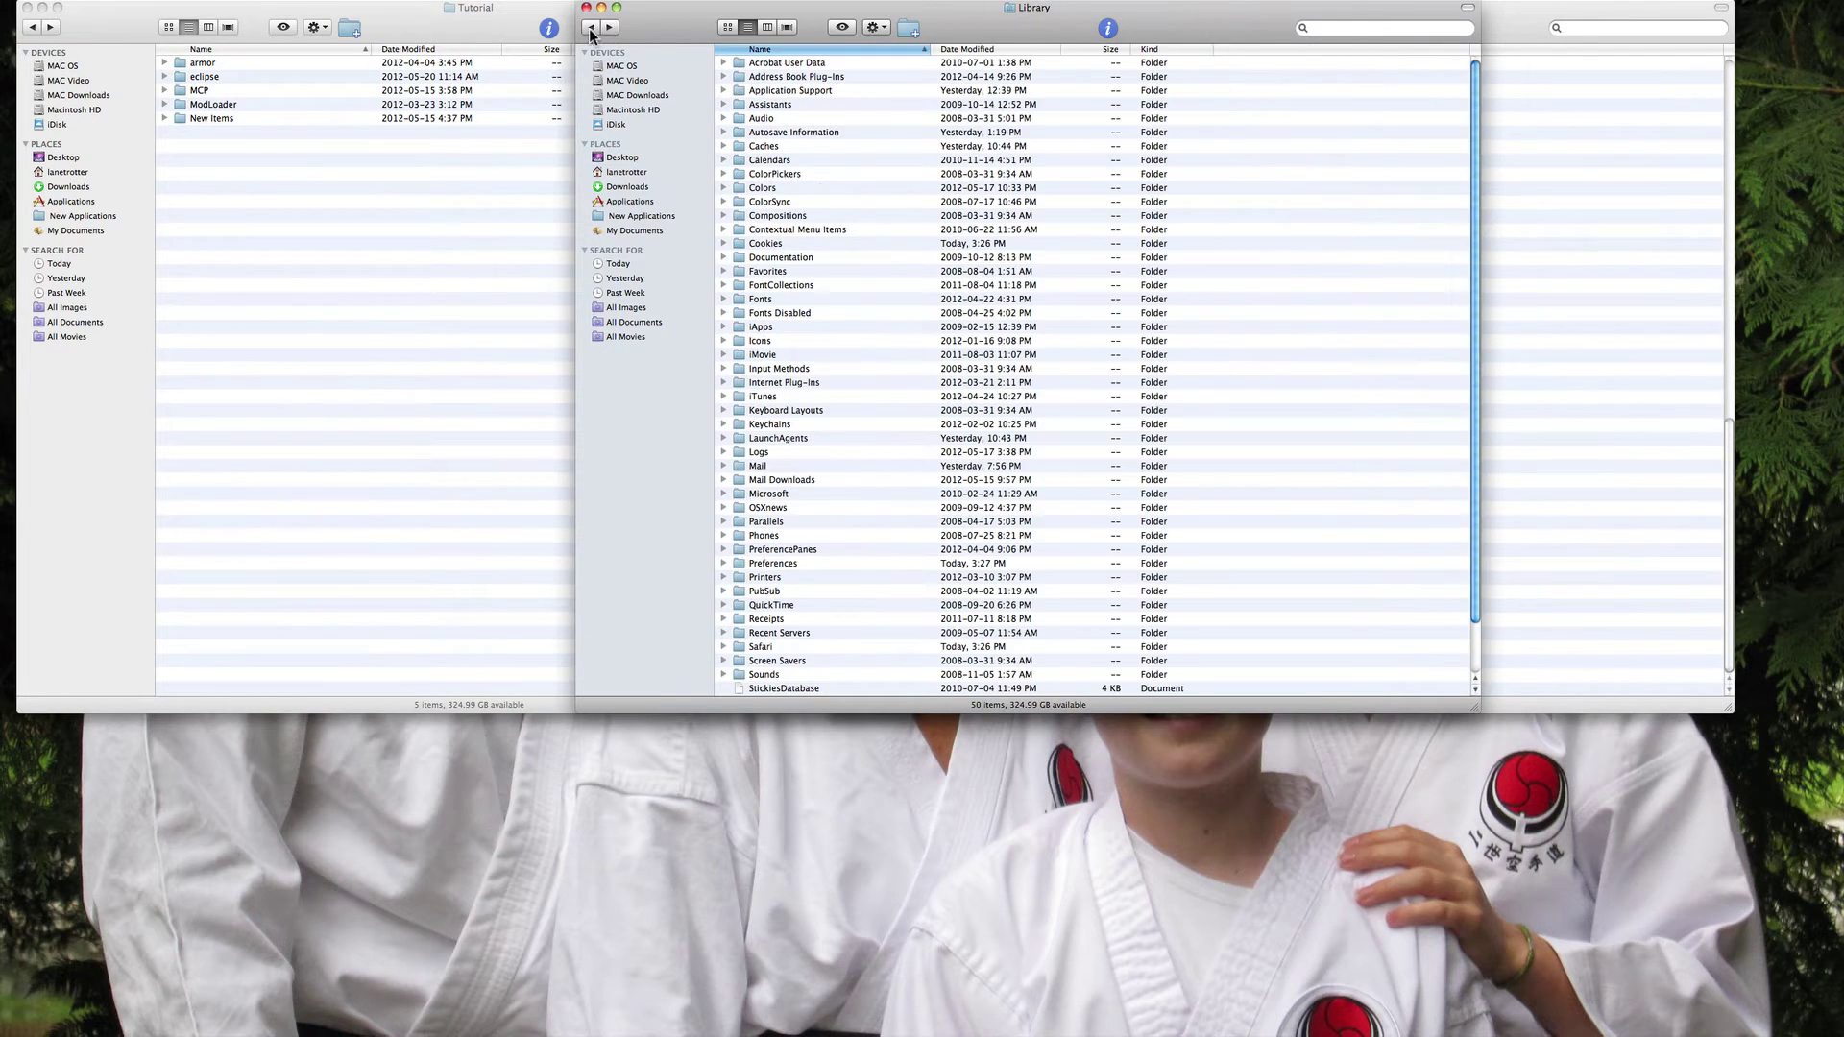
left_click(613, 27)
double_click(770, 93)
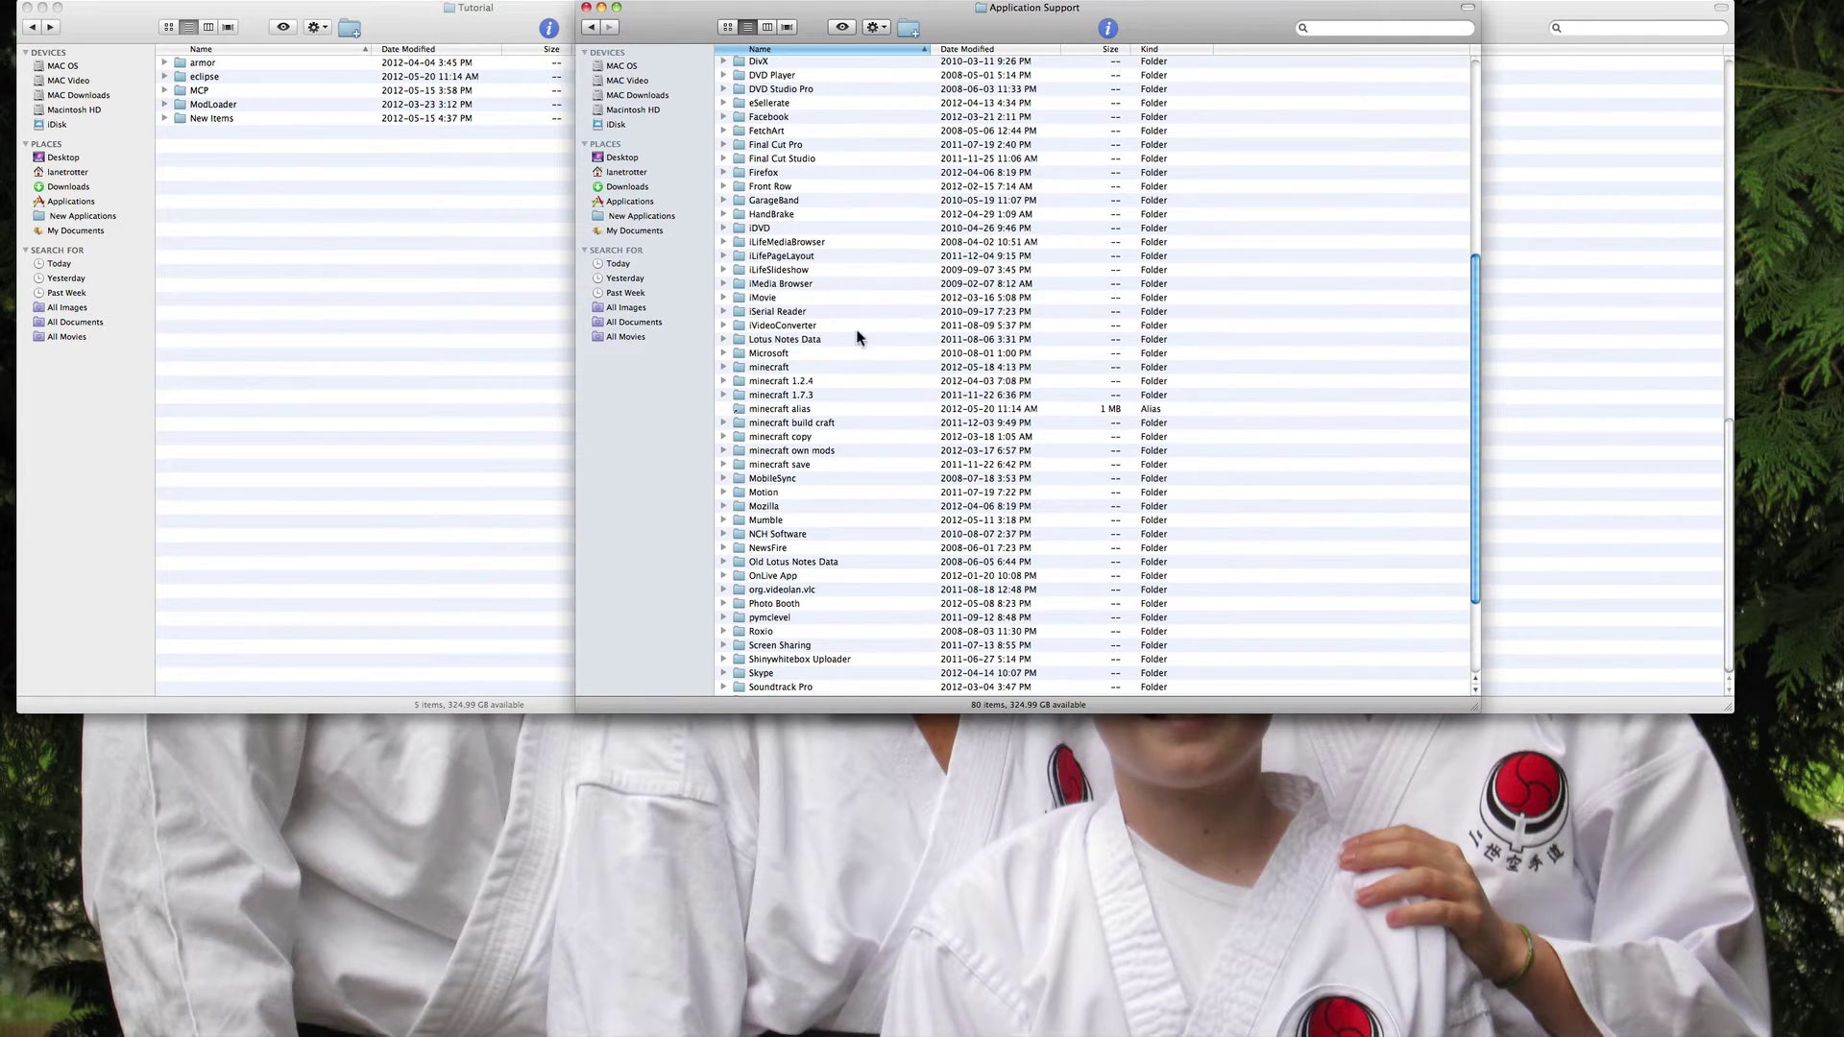
Step: Rename the minecraft folder to 'minecraft 1.2.5' and close the window
left_click(758, 368)
left_click(774, 368)
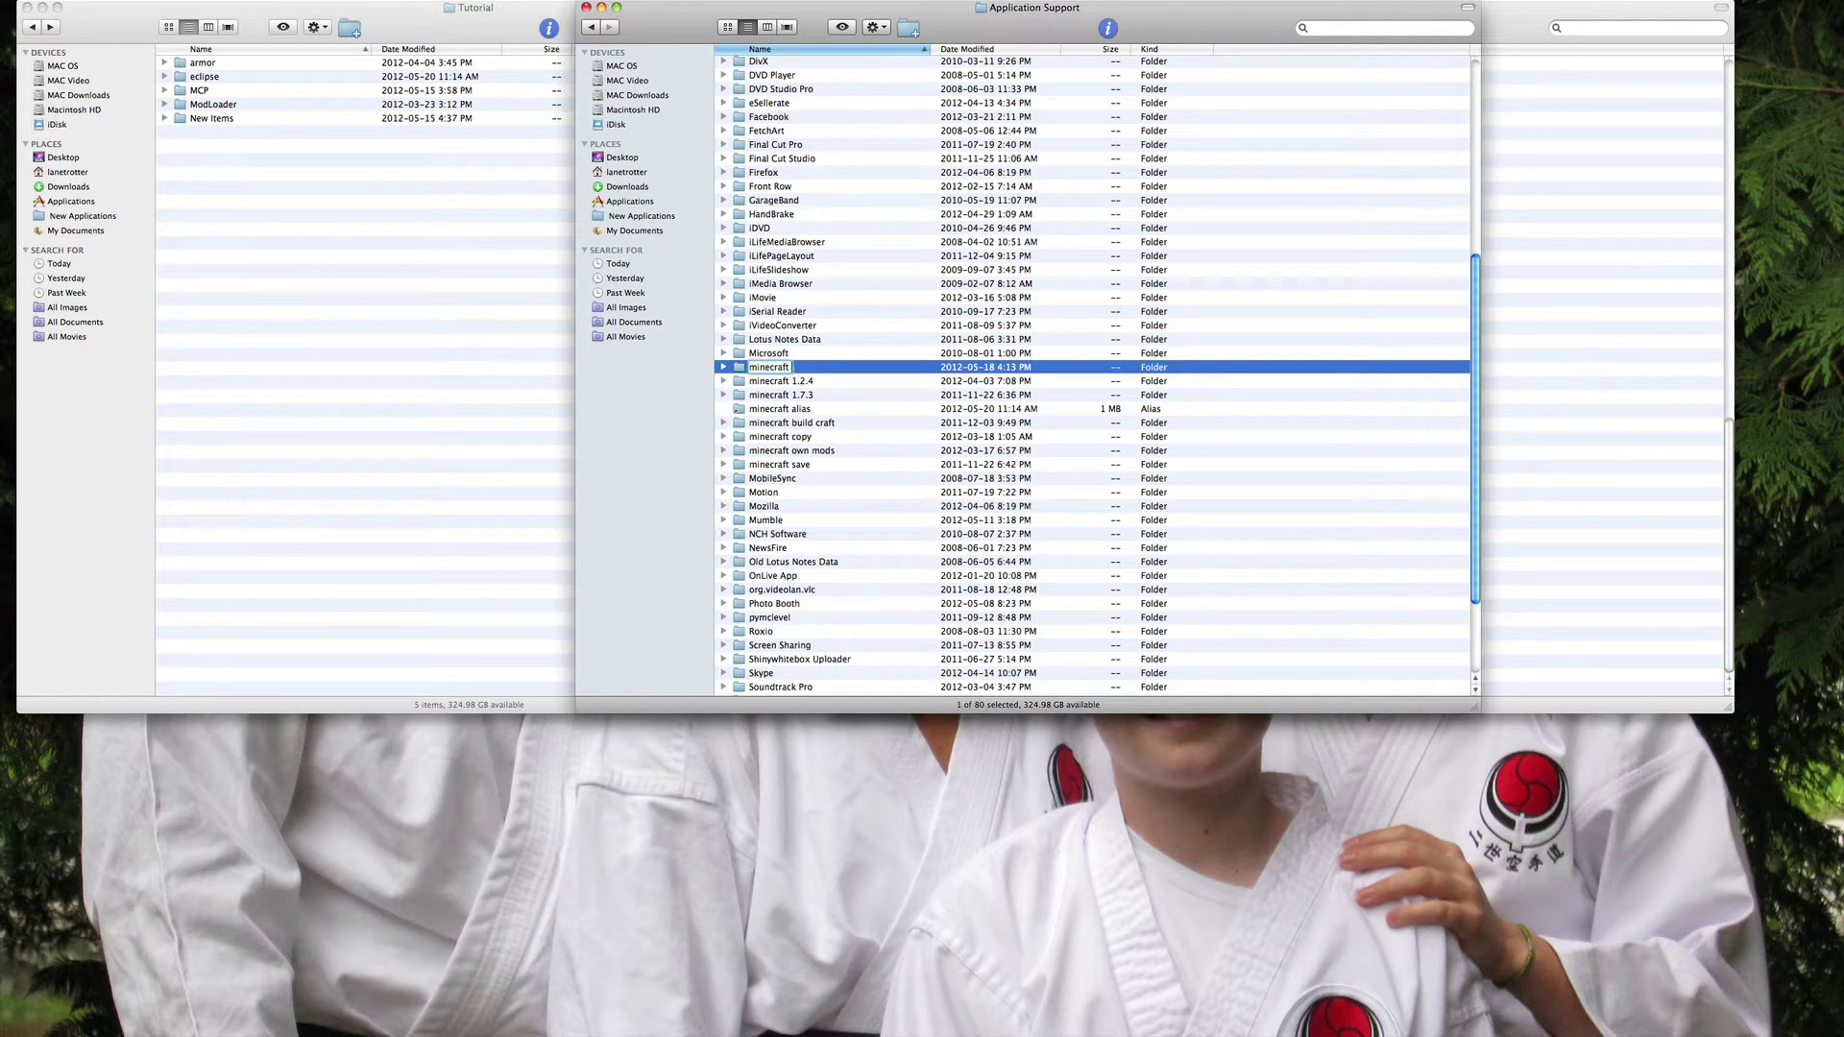
type("1.2.5")
key("Return")
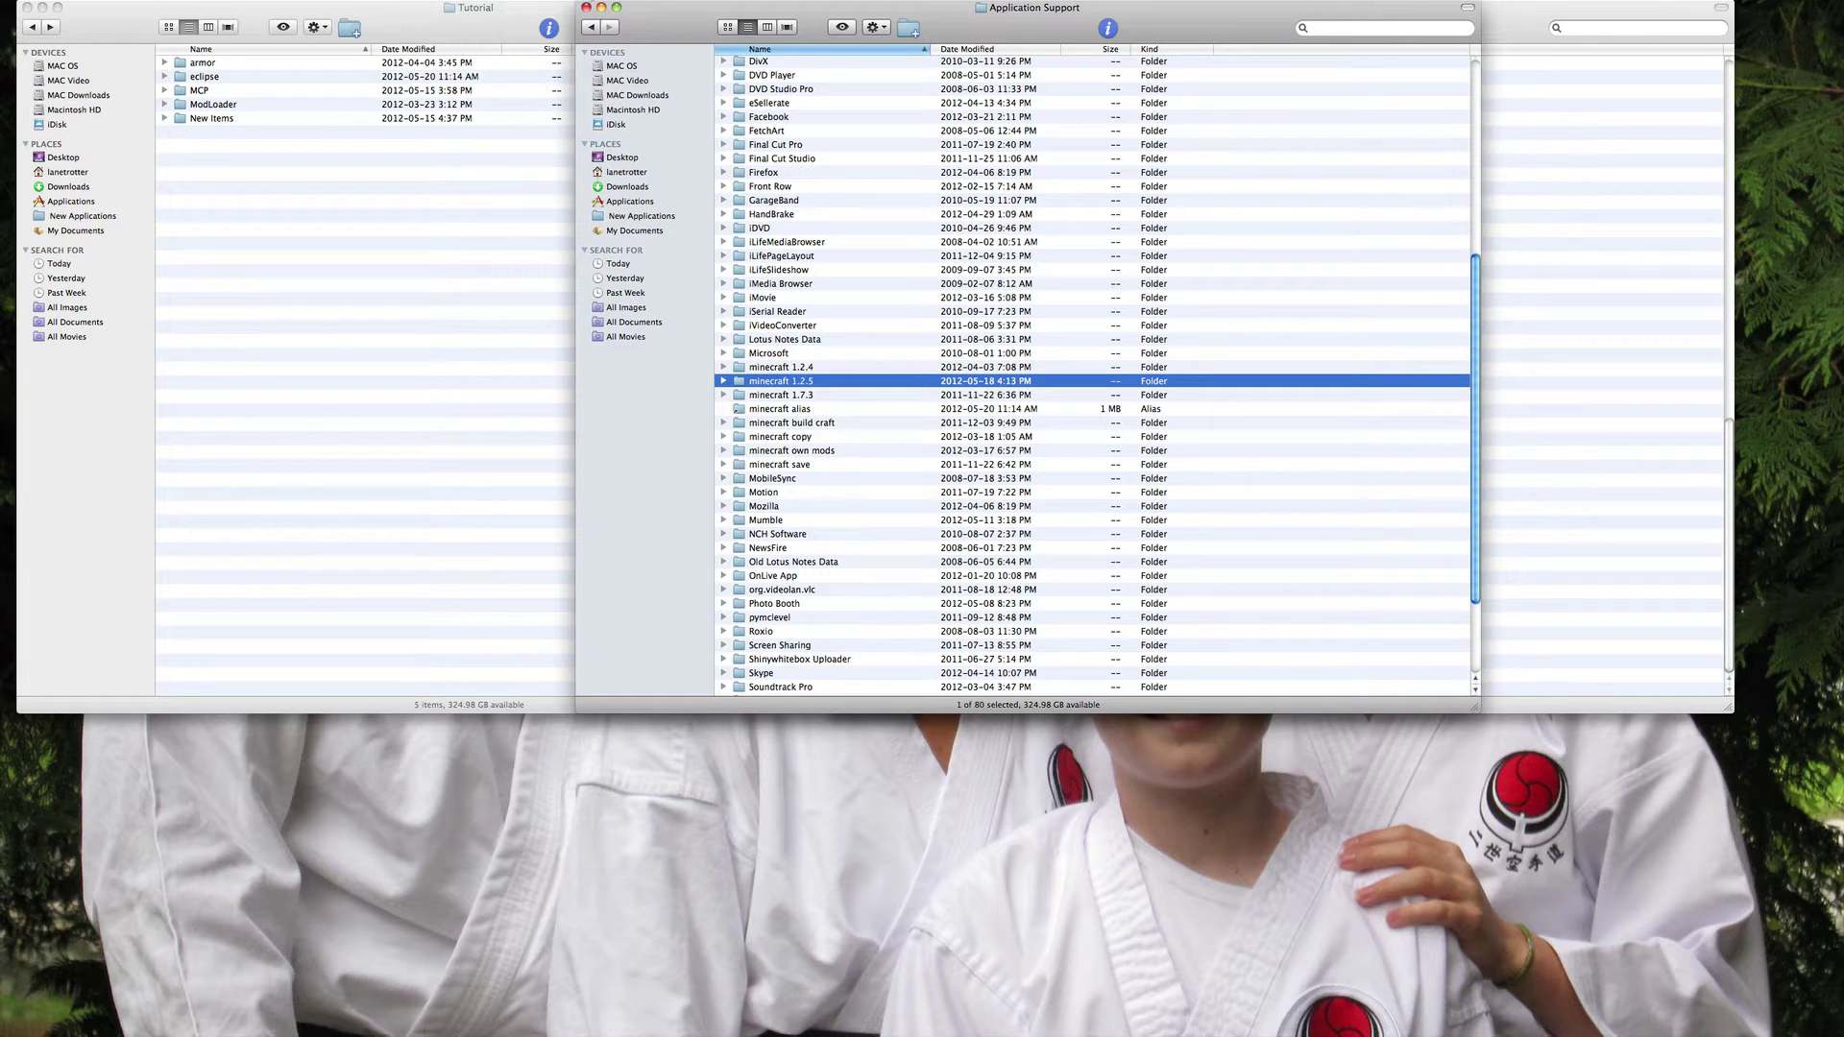
left_click(587, 8)
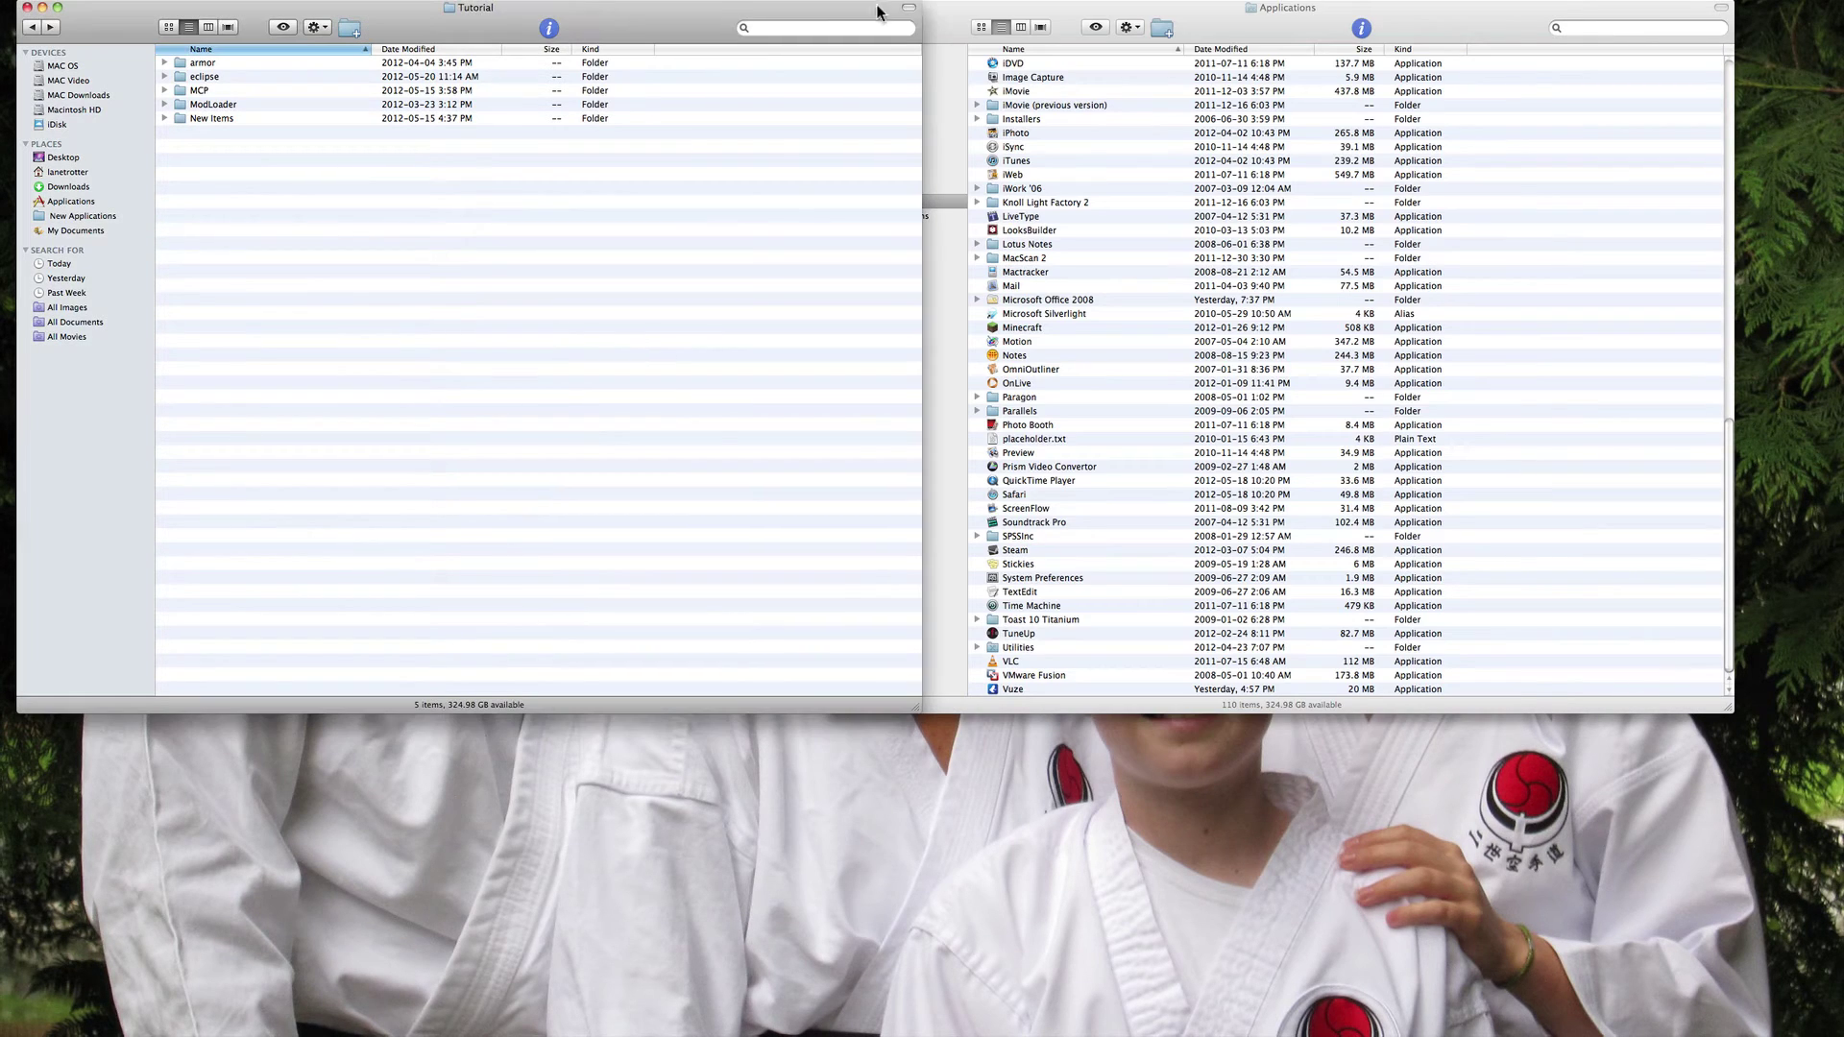
Step: Launch the Minecraft application from the Applications folder with Cmd+O
left_click(954, 18)
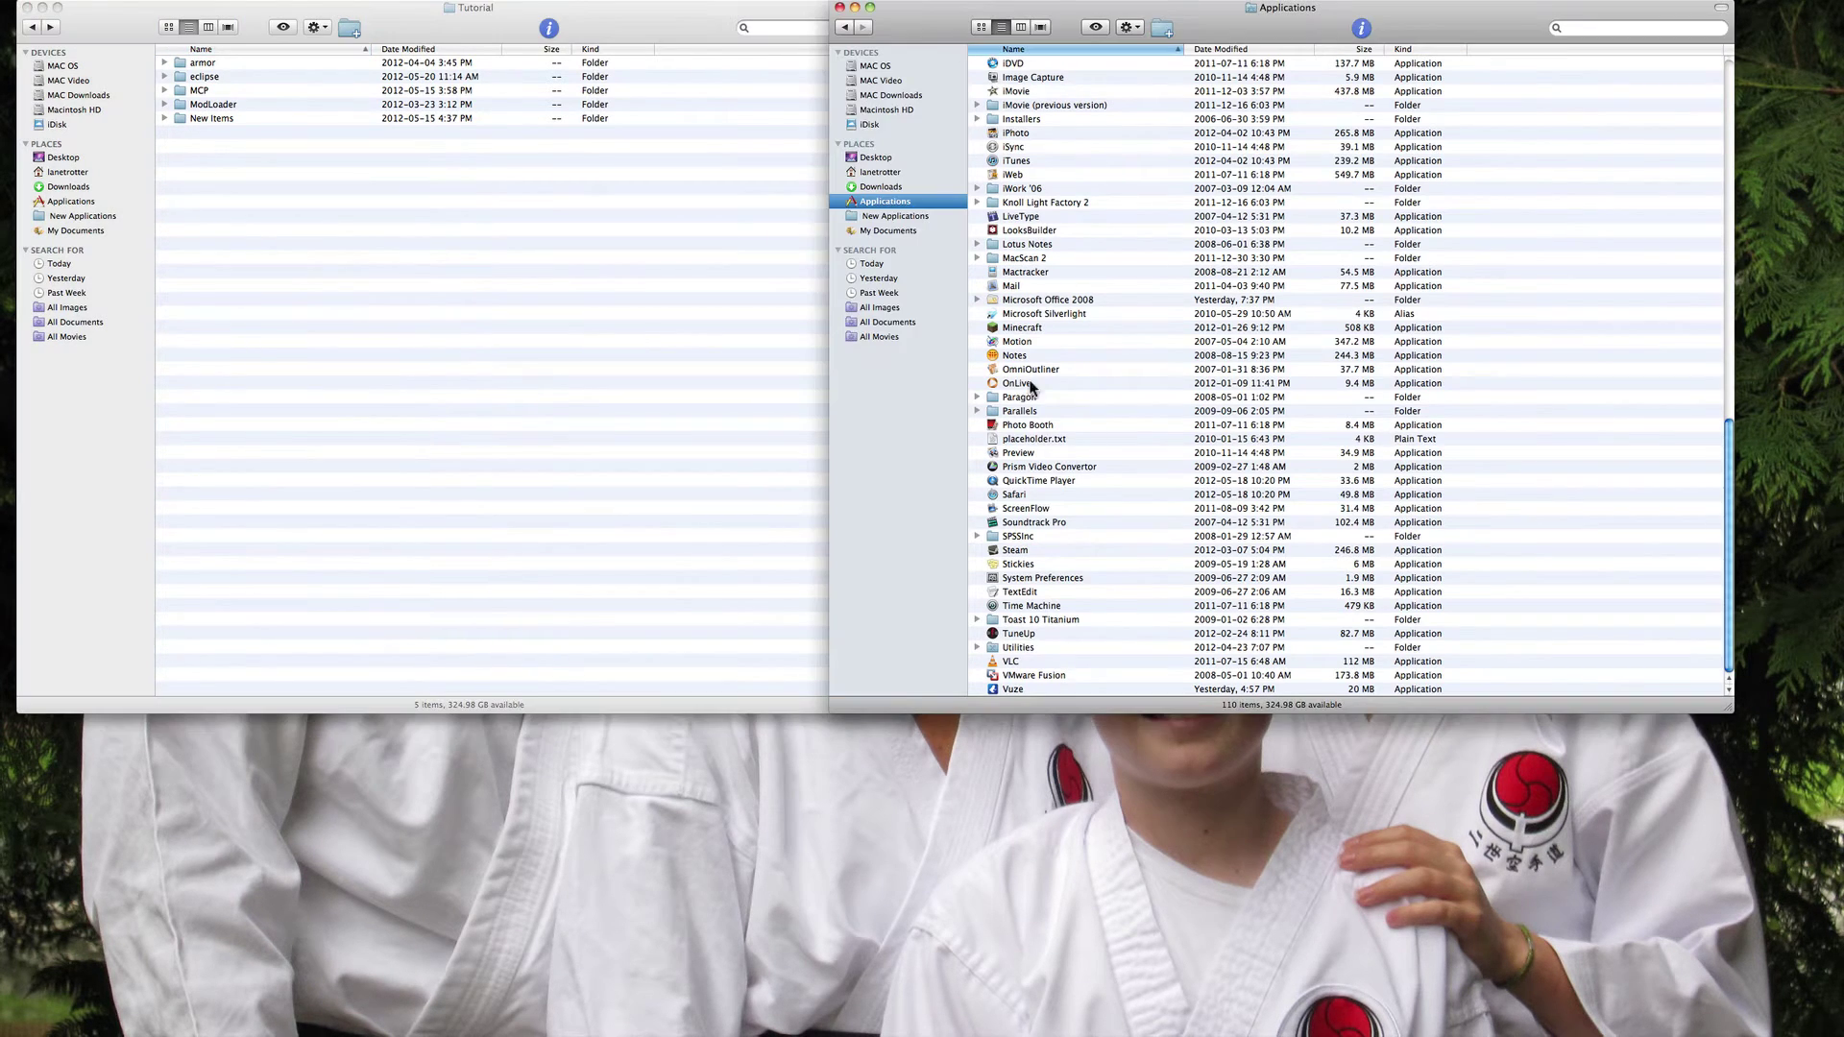
left_click(1030, 328)
key("super+o")
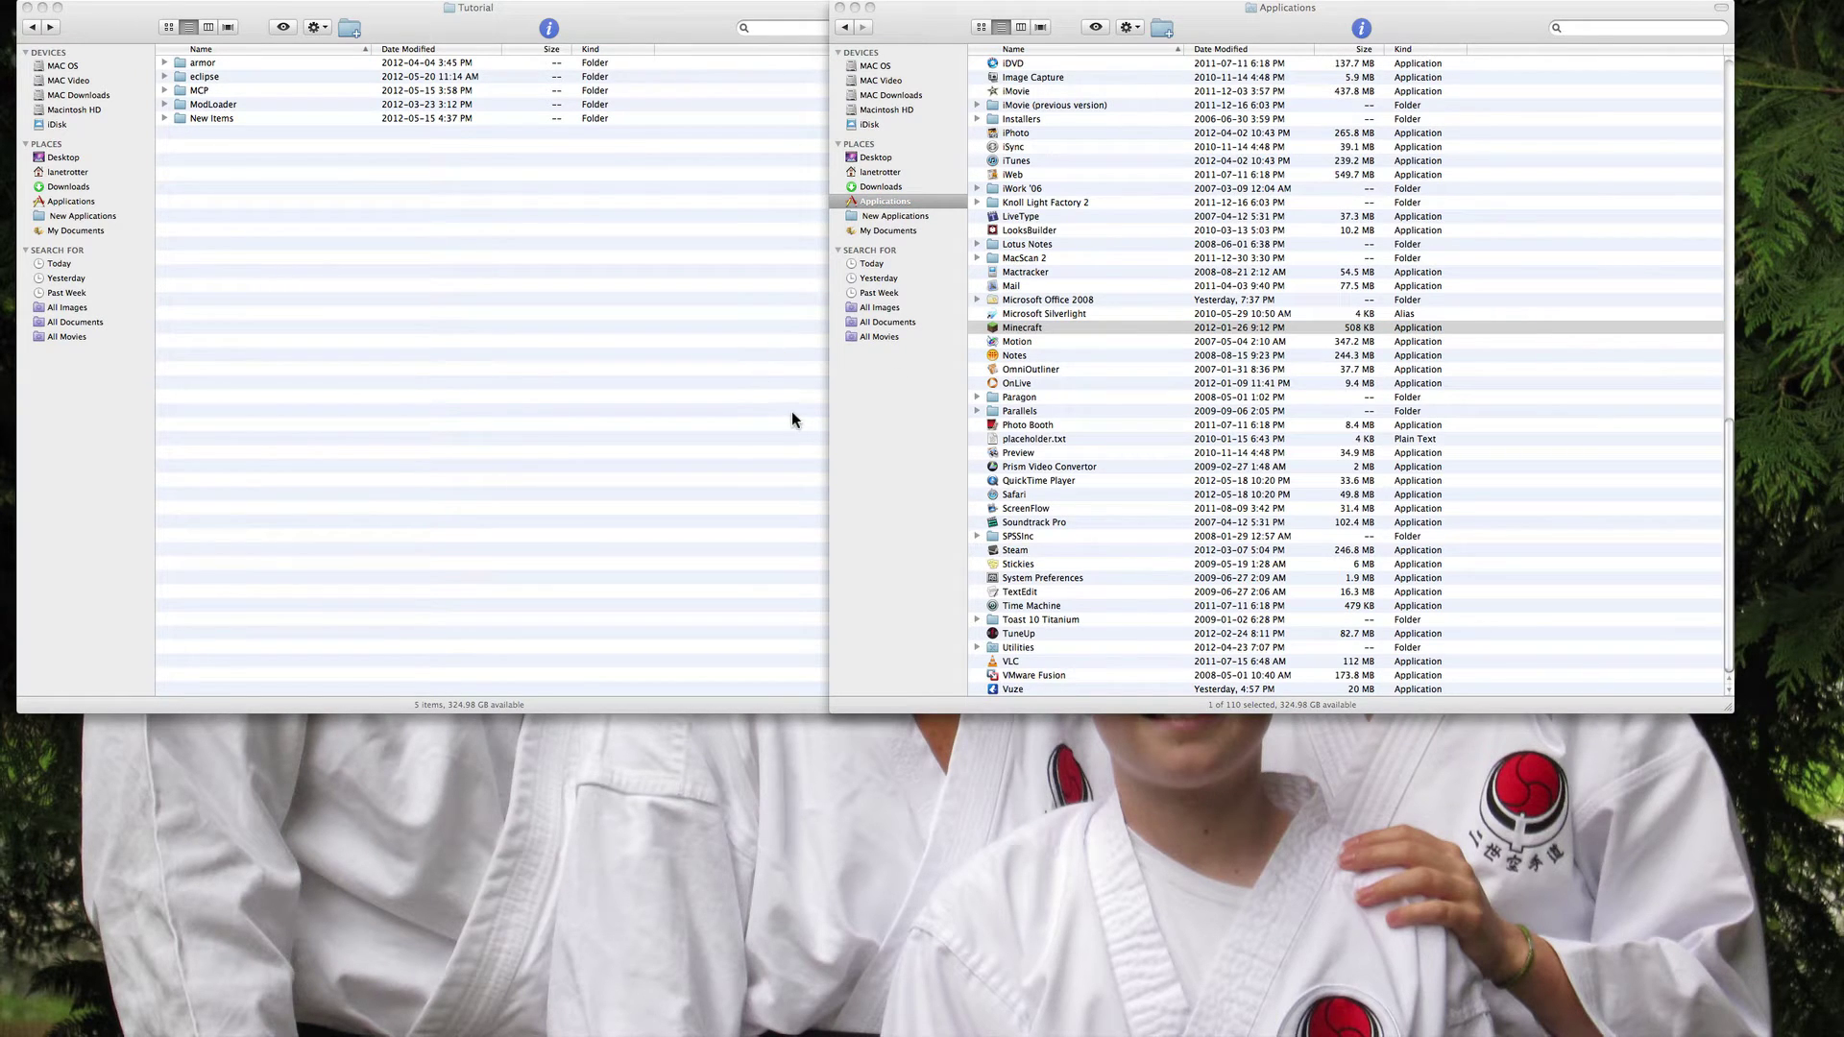
Step: Enter the account username and password in the launcher and log in
left_click(1026, 648)
type("GeneralA")
type("wesome")
type("HDyoutube")
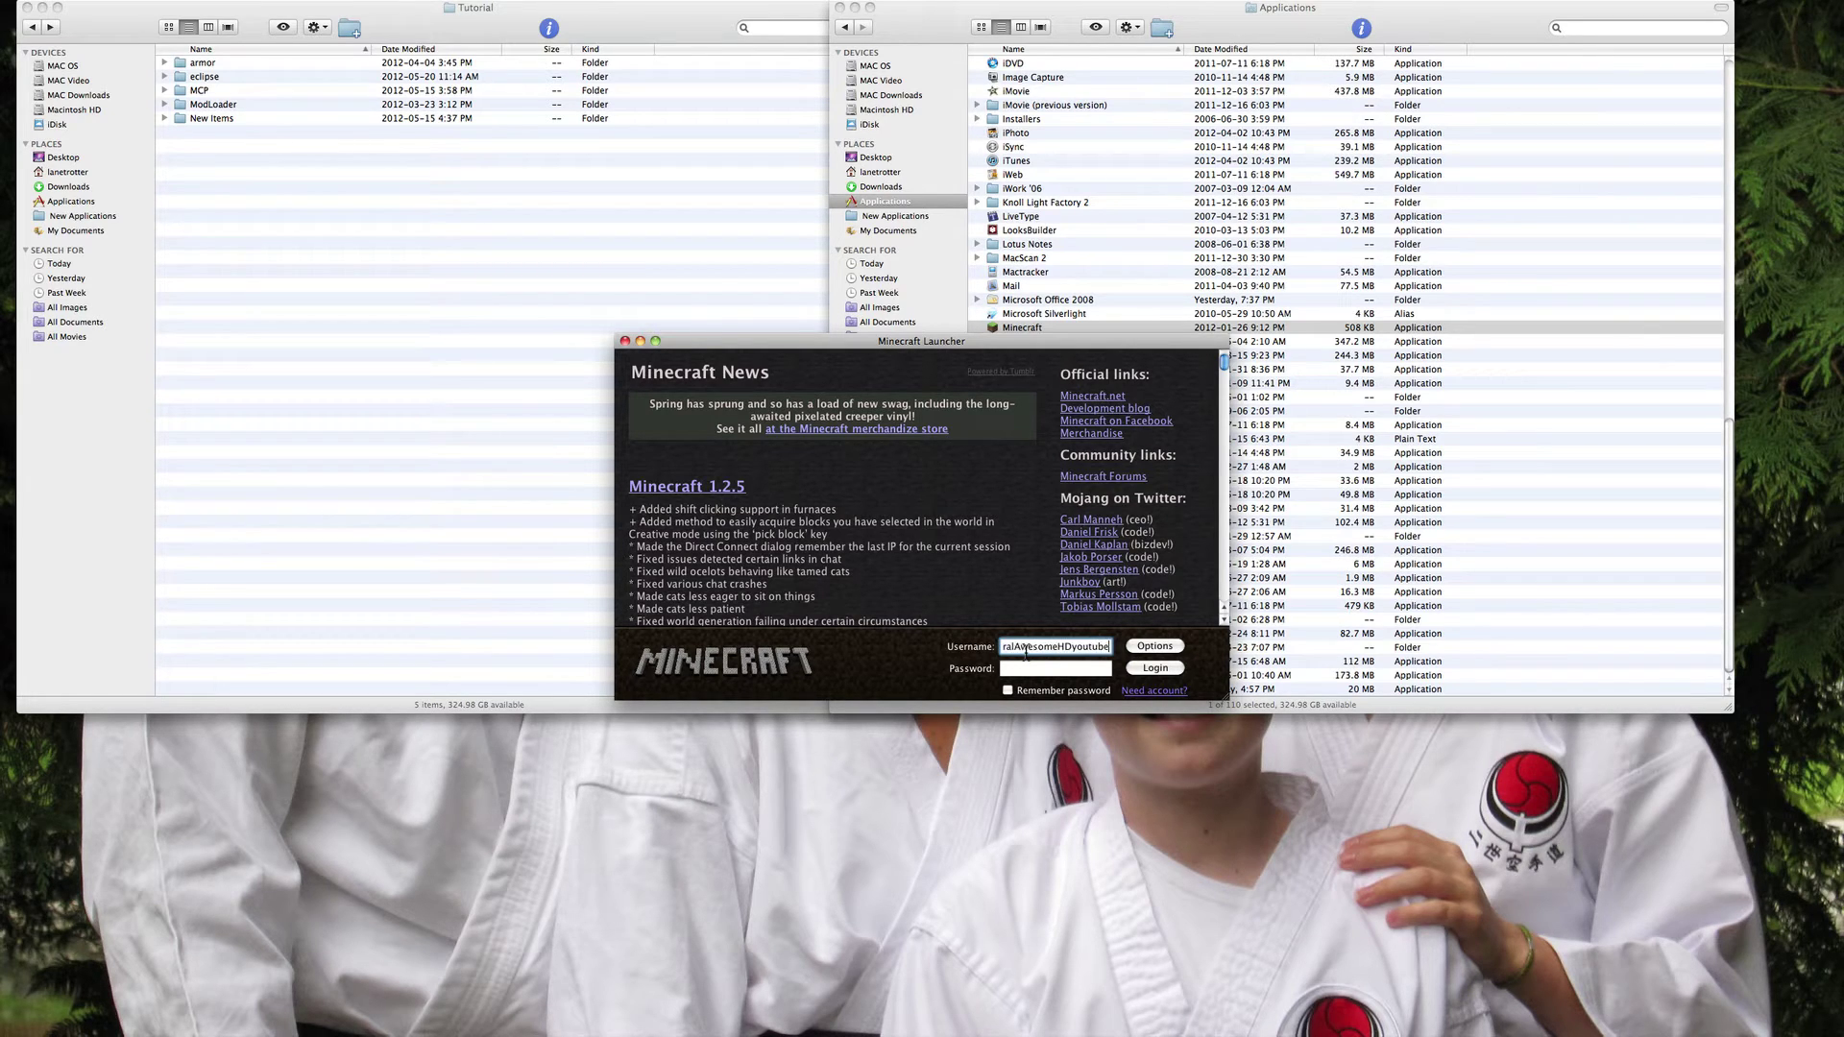
key("BackSpace")
key("BackSpace")
key("BackSpace")
key("BackSpace")
key("BackSpace")
key("BackSpace")
left_click(1024, 671)
type("••••••")
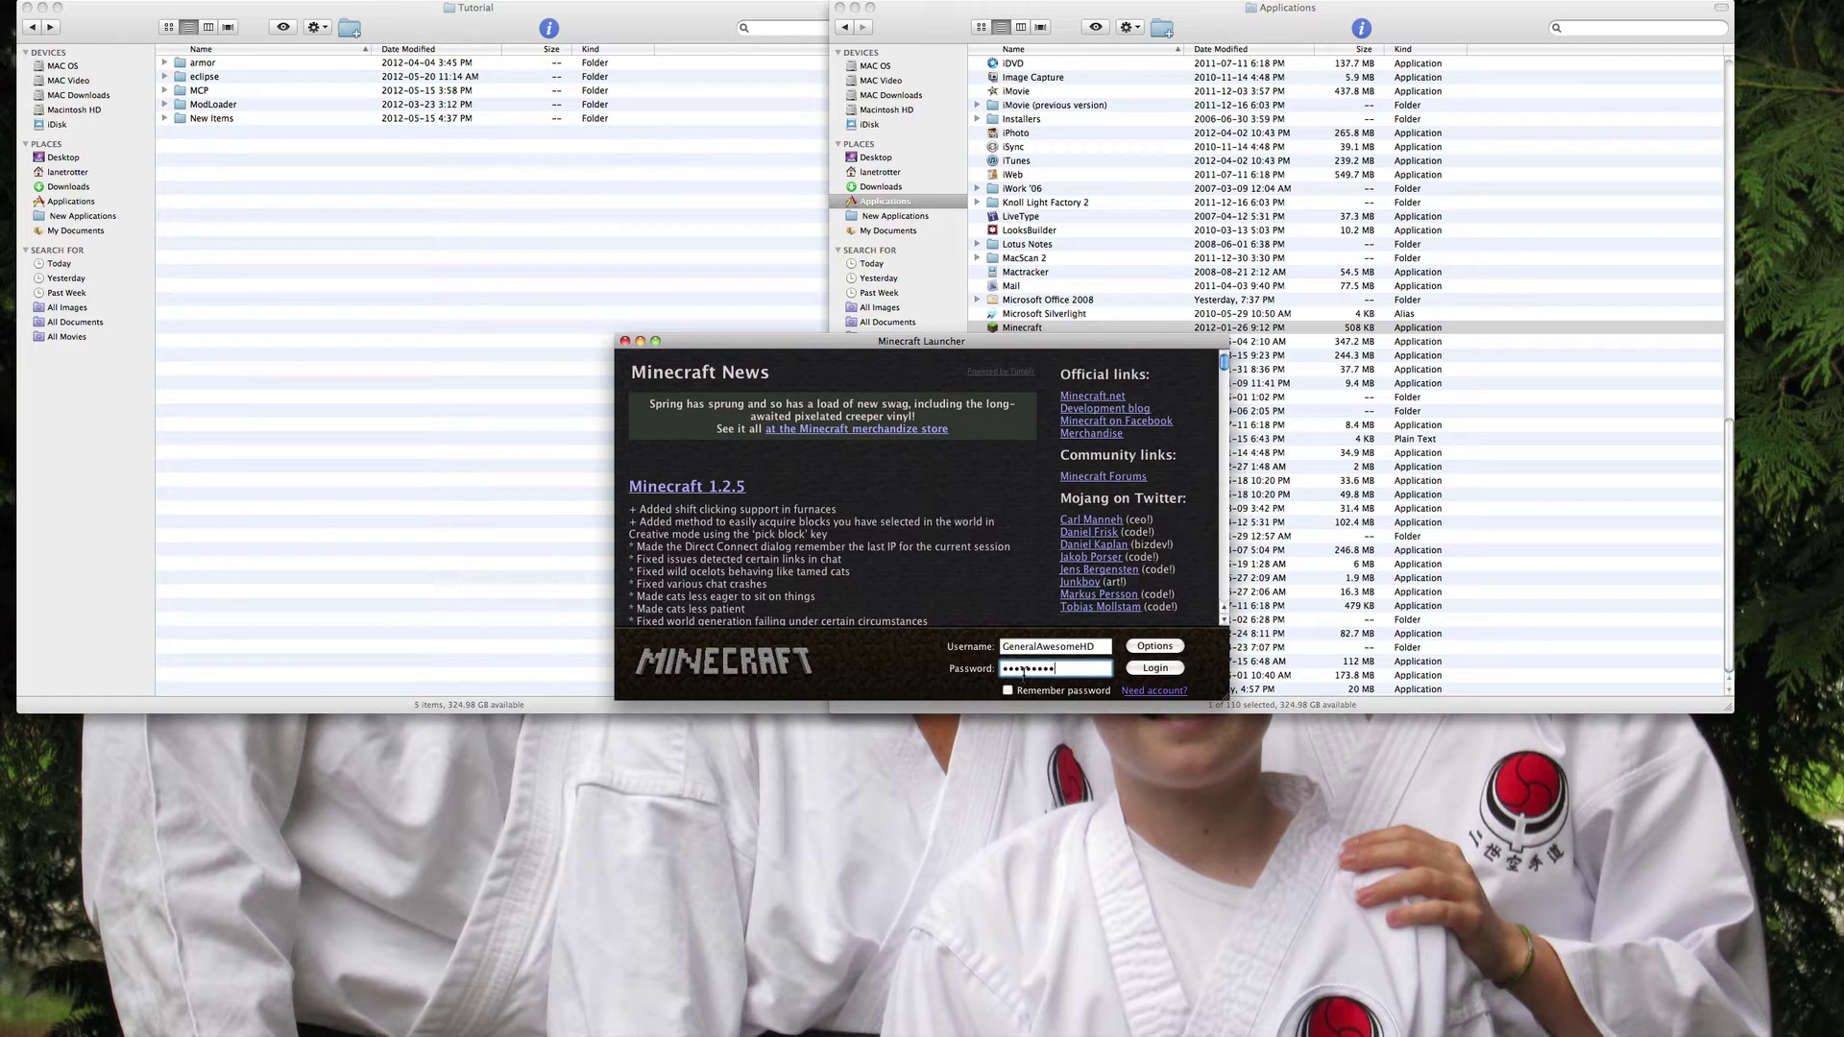
key("Return")
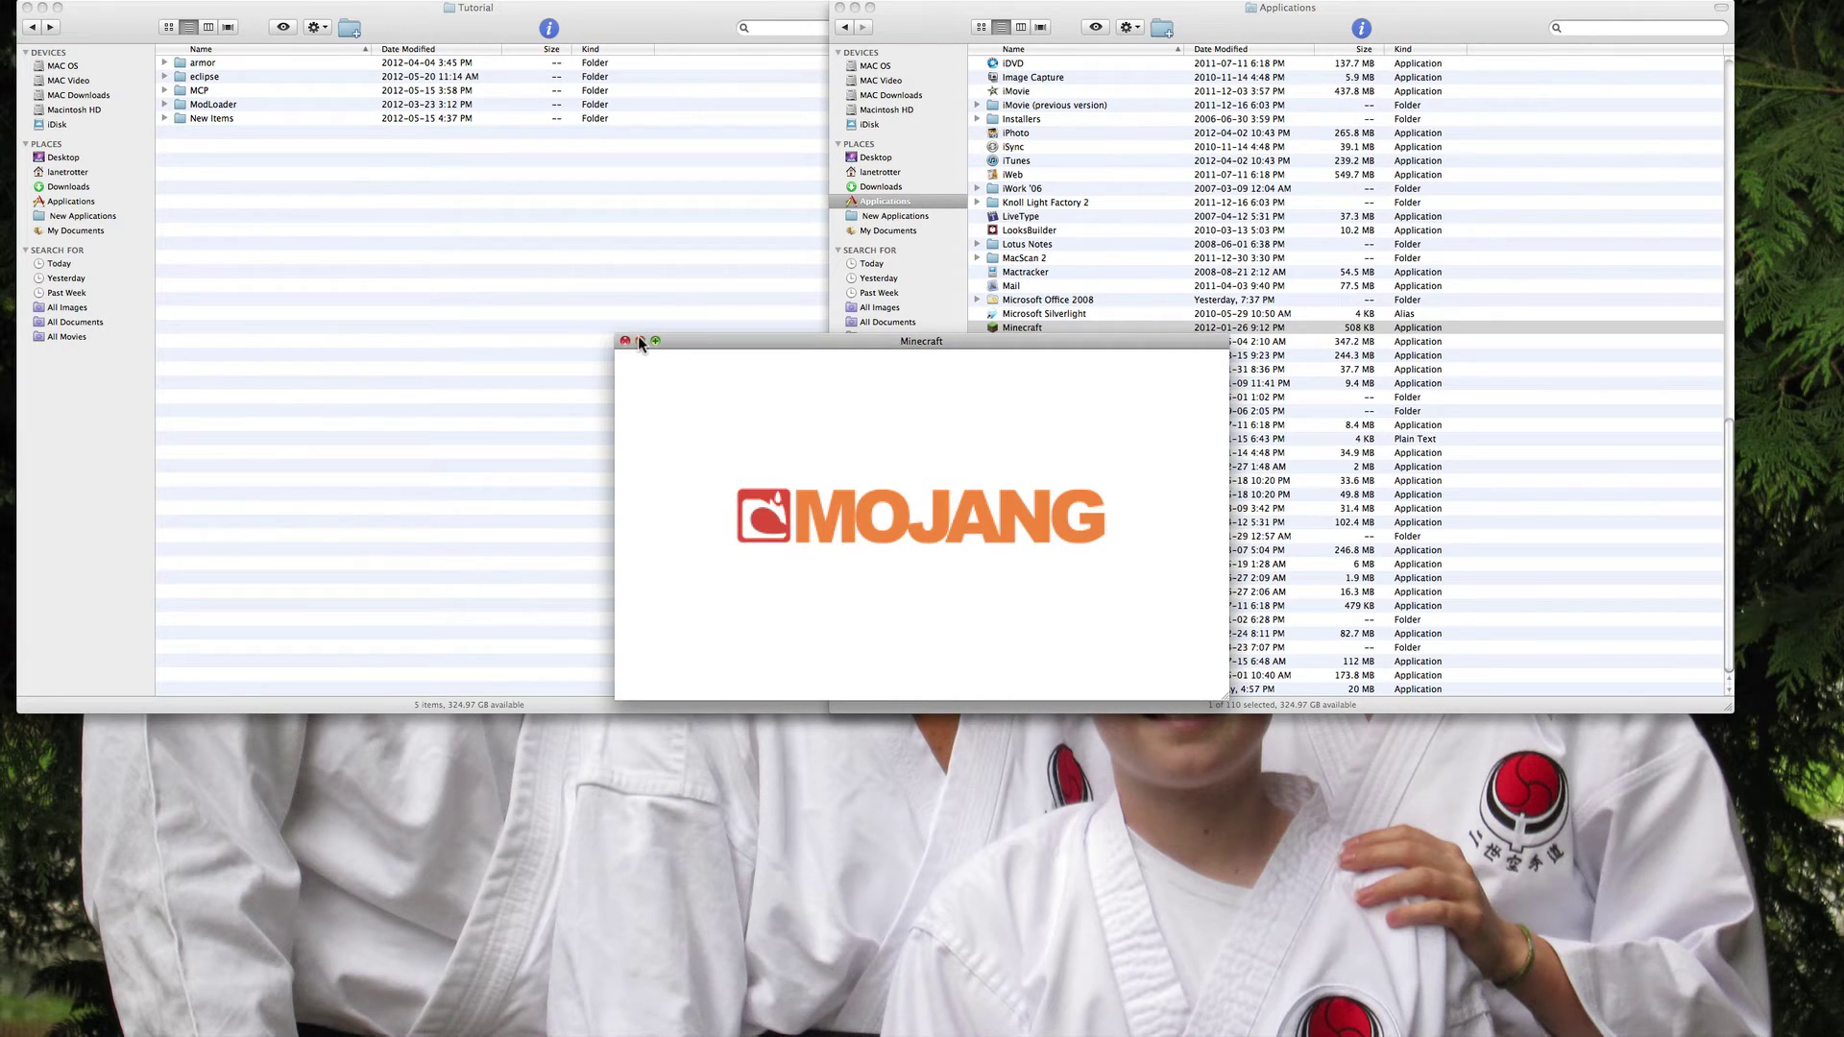
Step: Close the game and open the new minecraft folder via Home, Library, Application Support
left_click(624, 342)
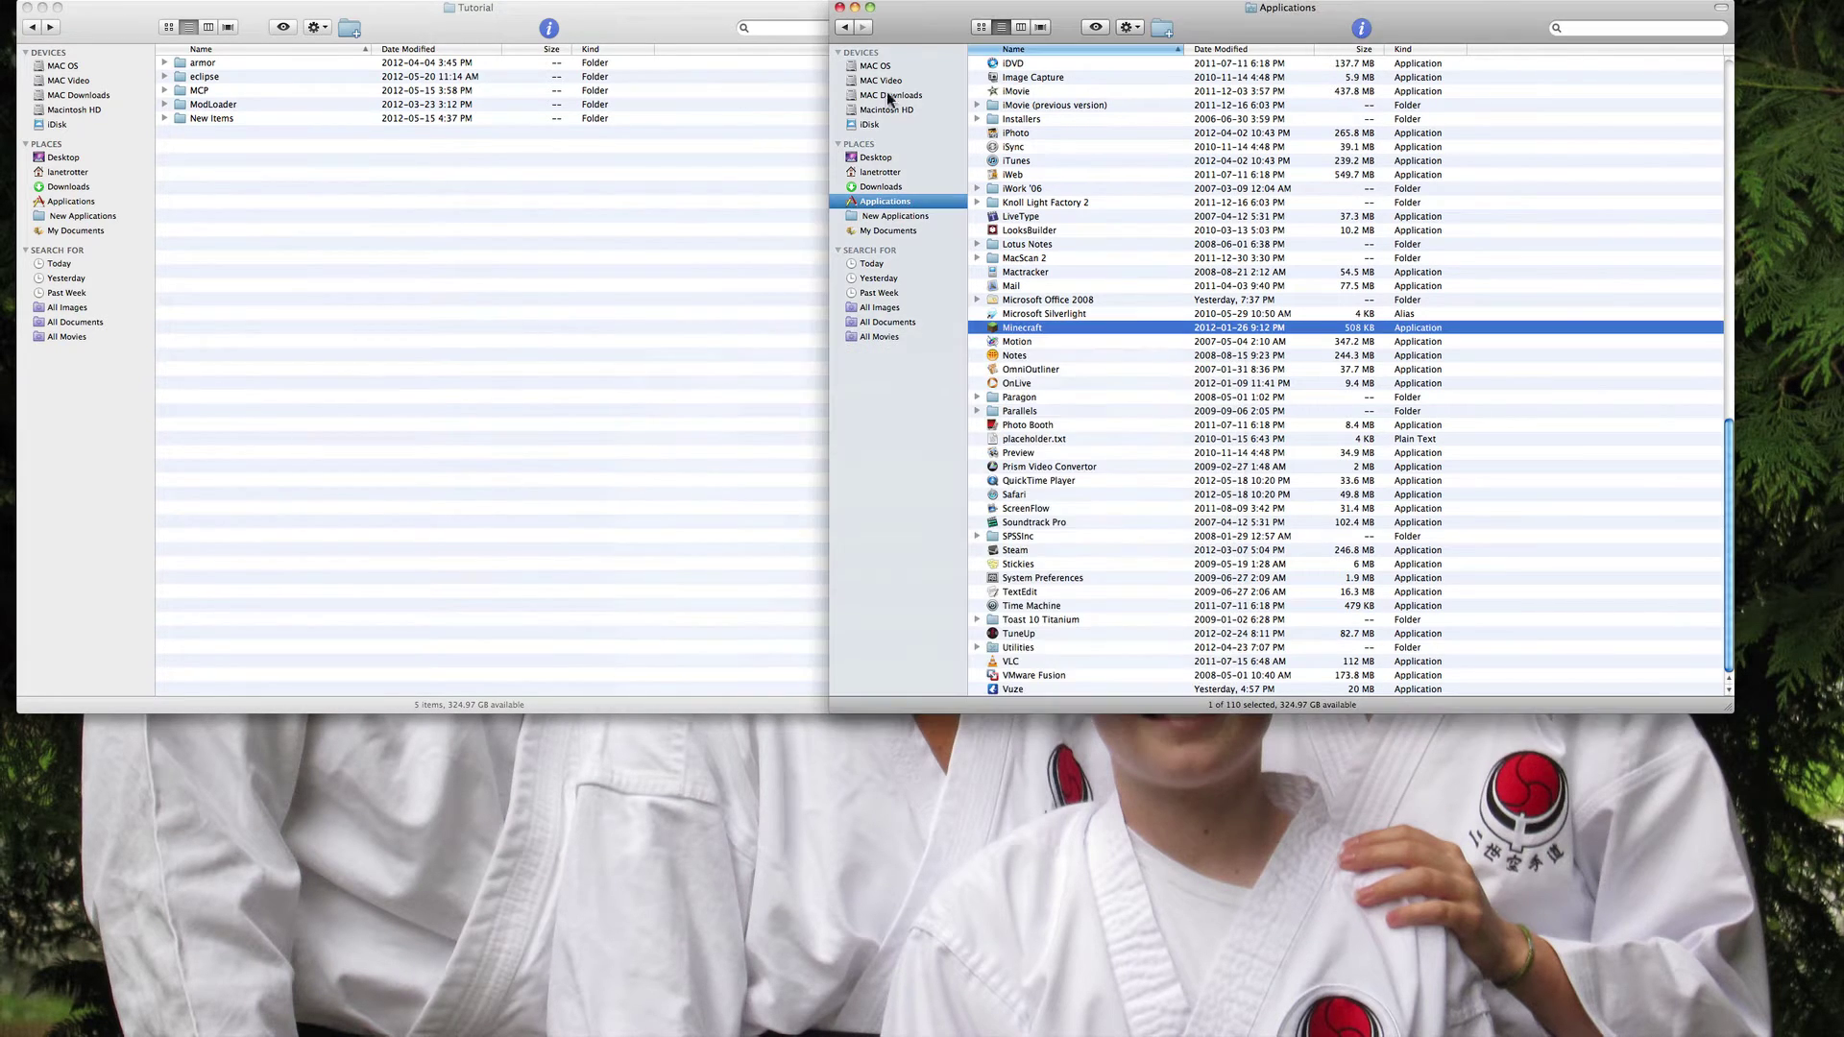
left_click(880, 171)
left_click(1016, 118)
double_click(1017, 118)
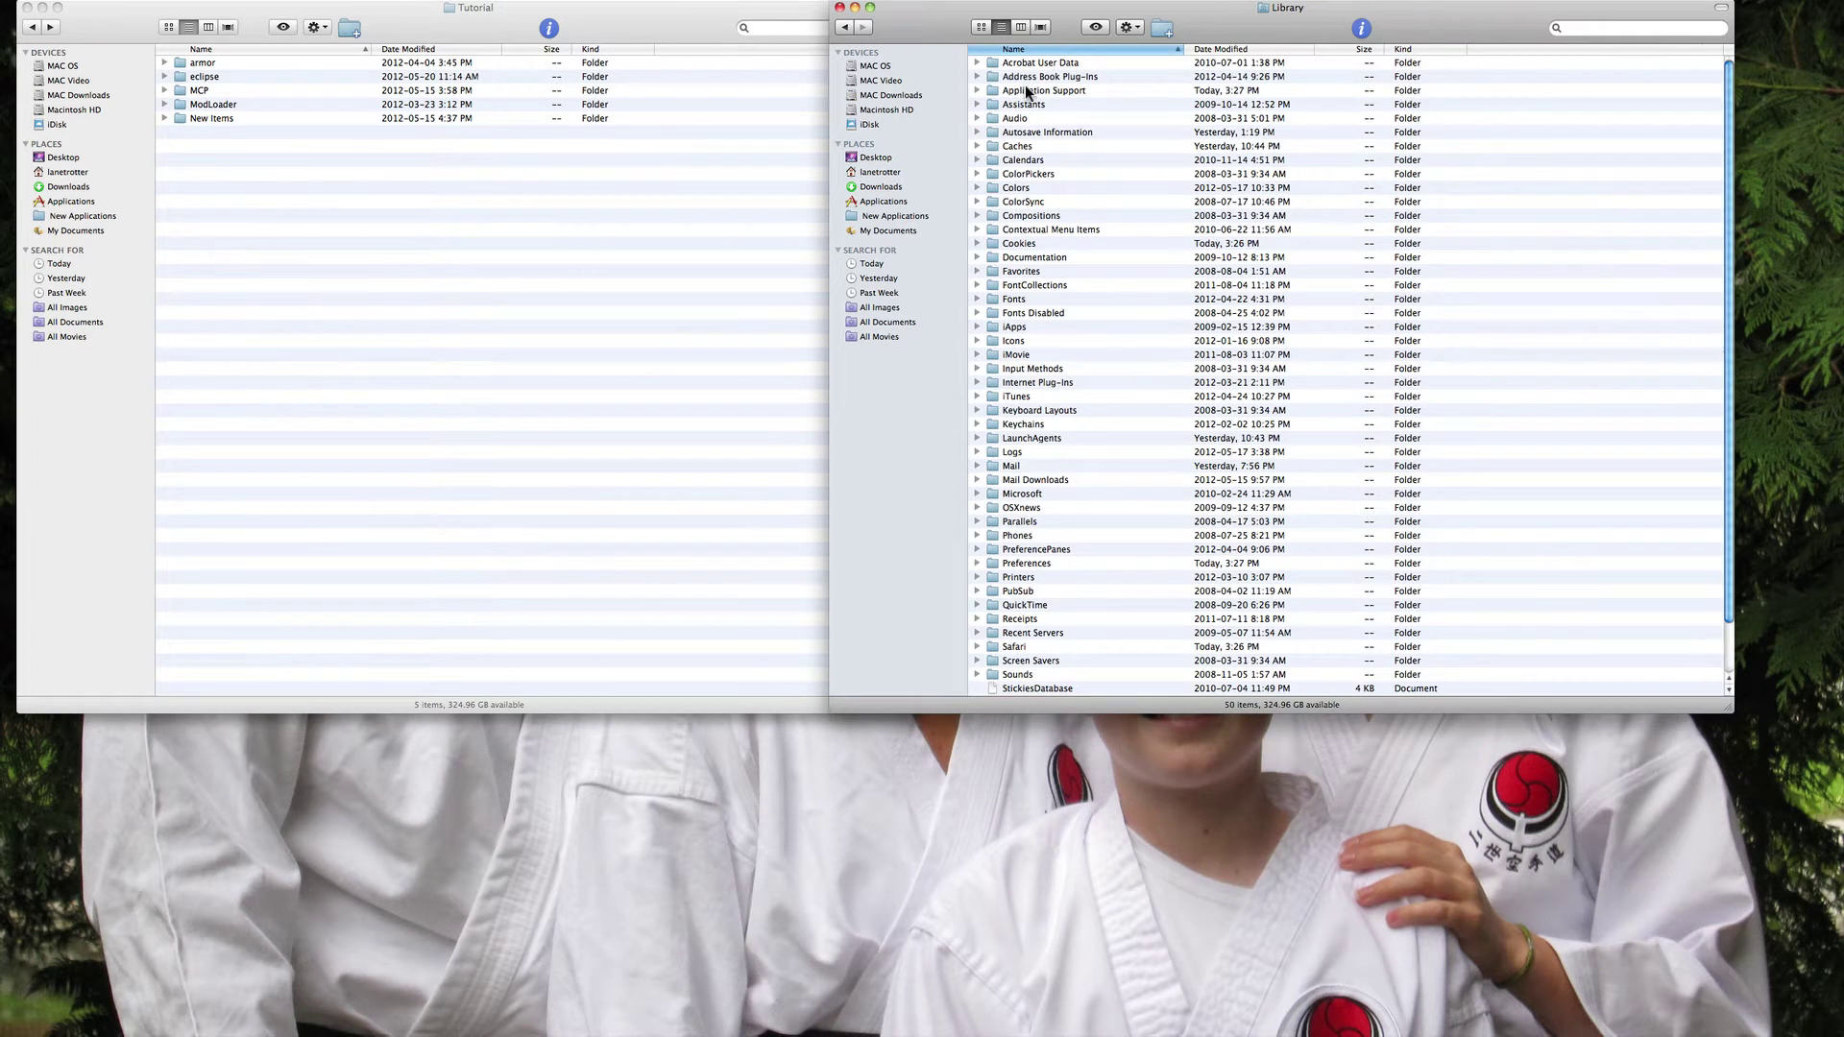
double_click(1026, 91)
scroll(1029, 369, "down", 5)
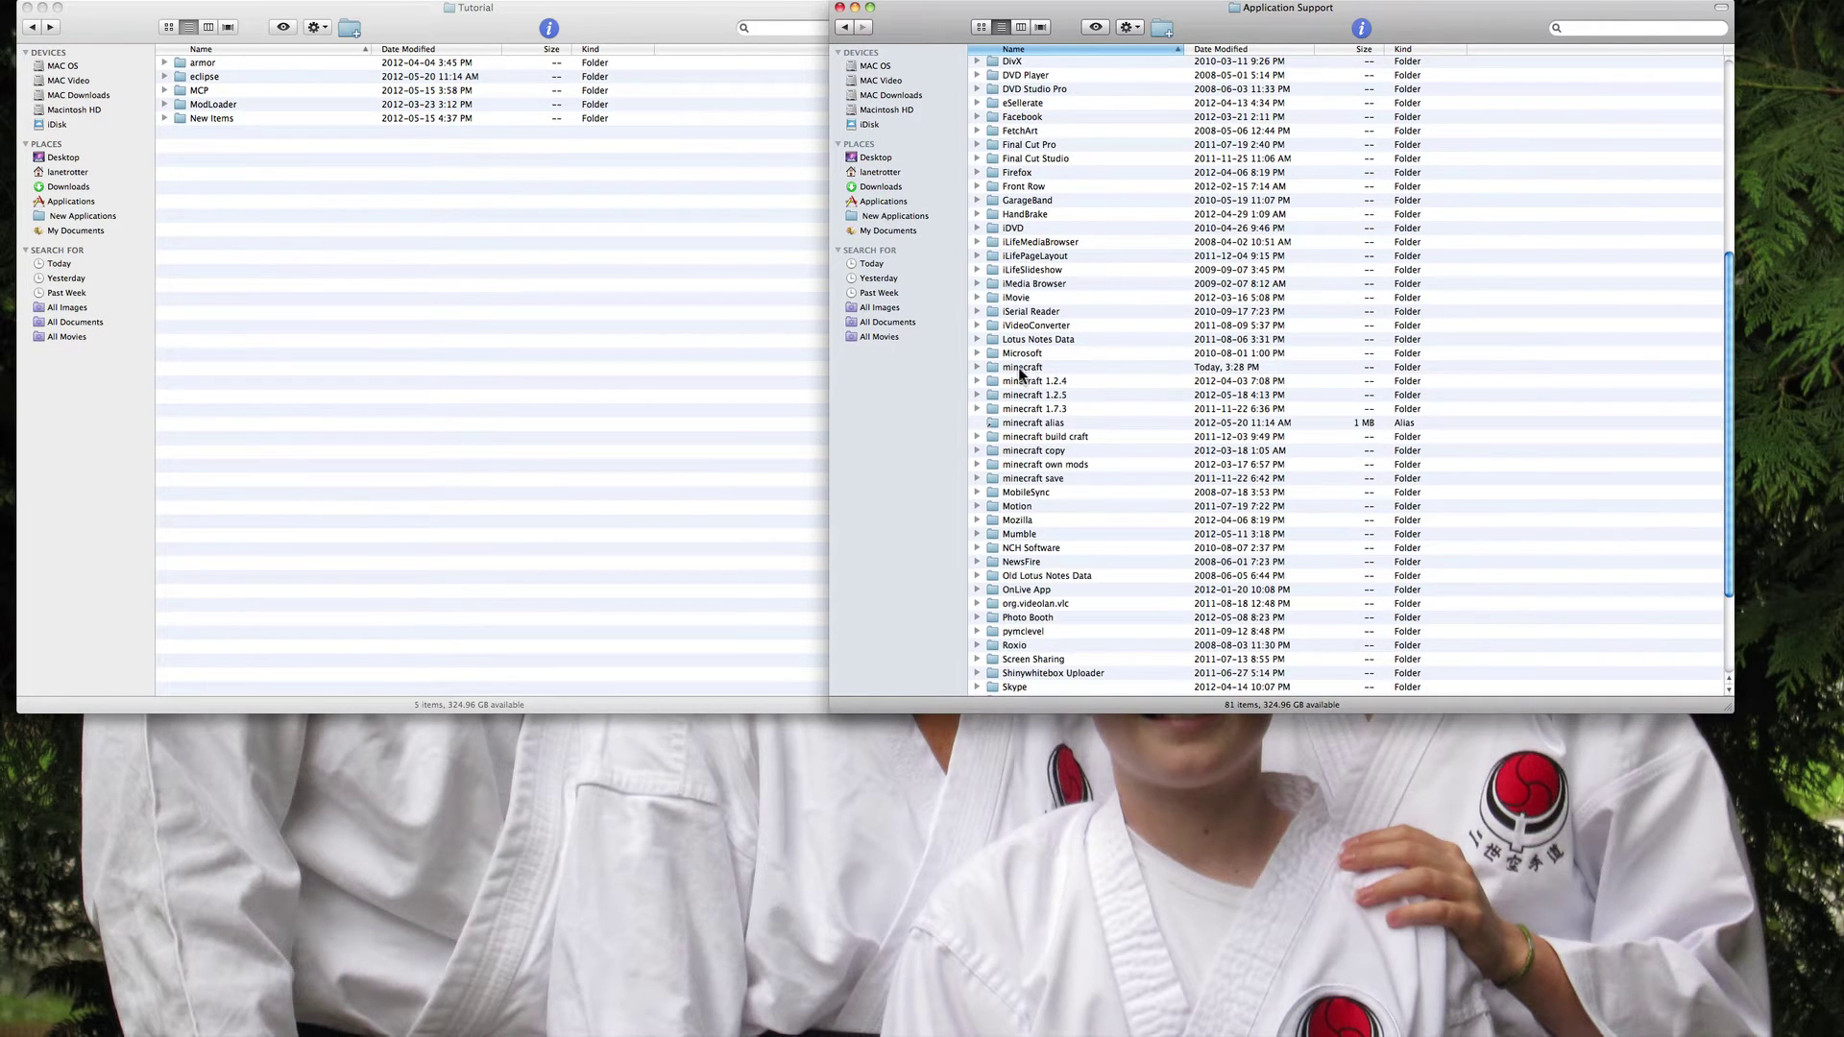
double_click(1036, 367)
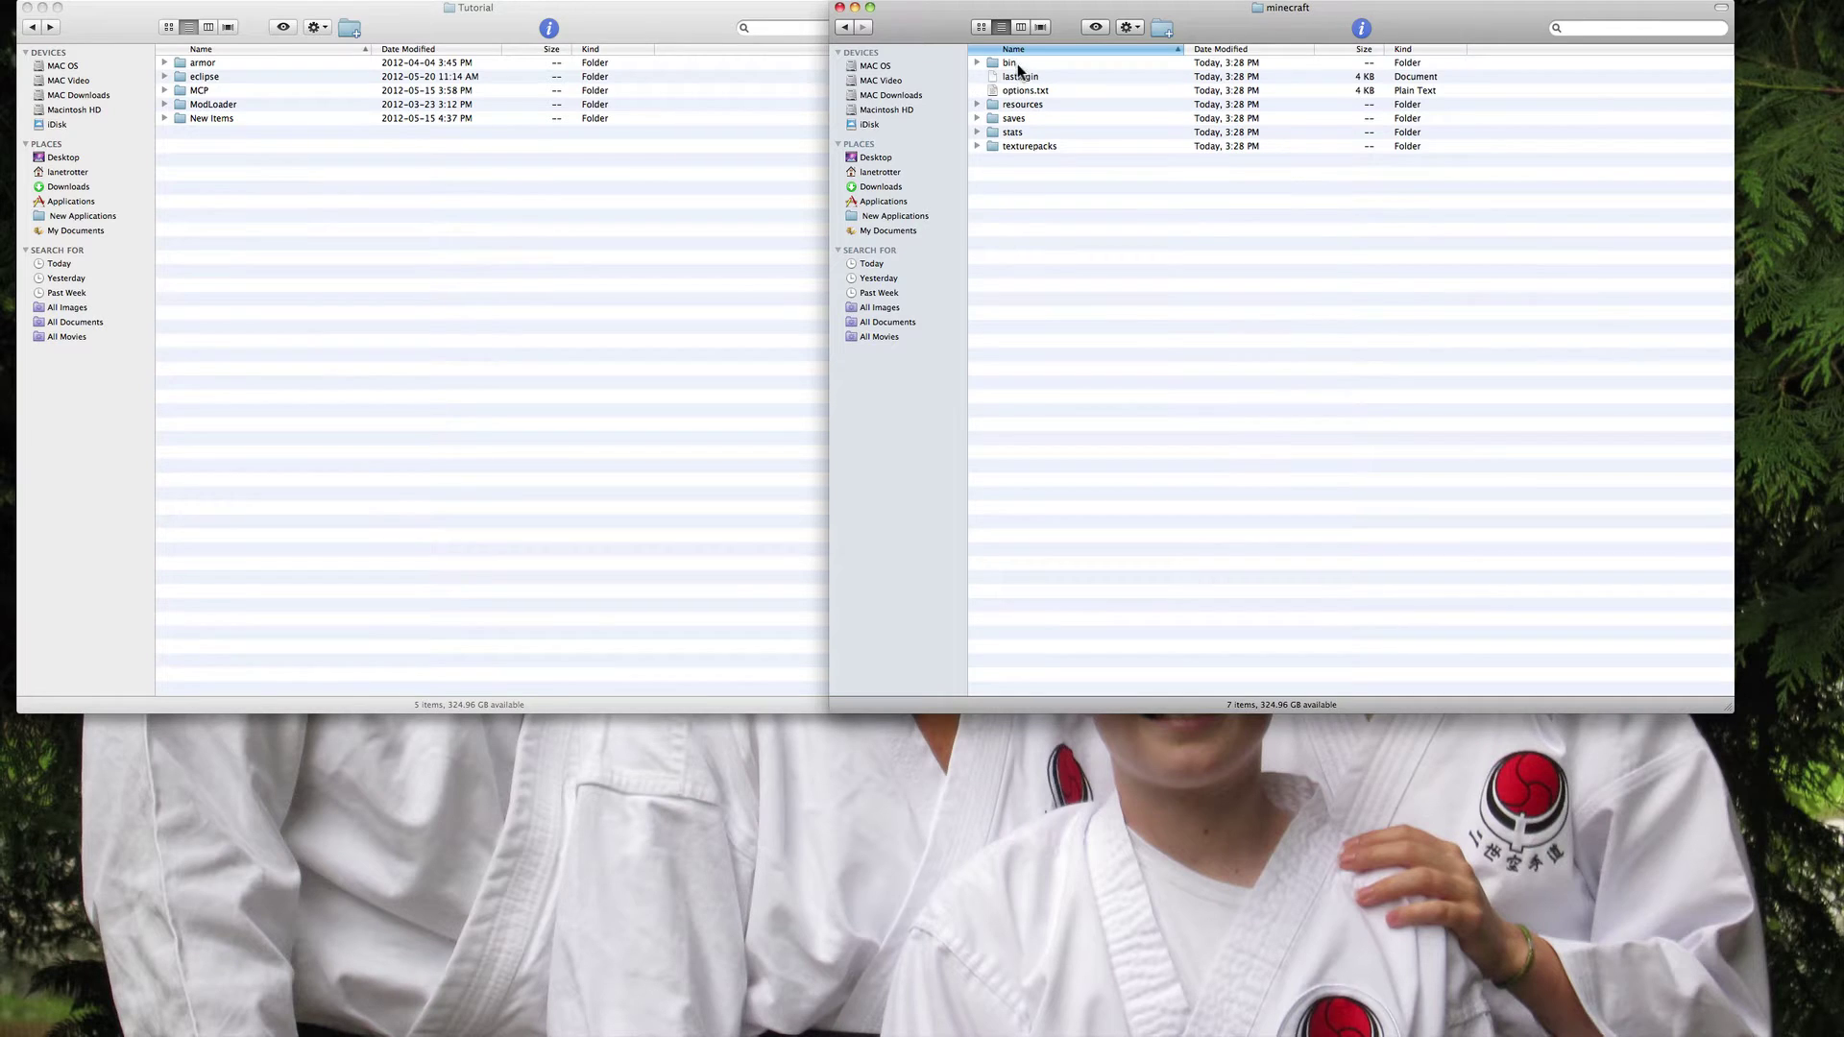